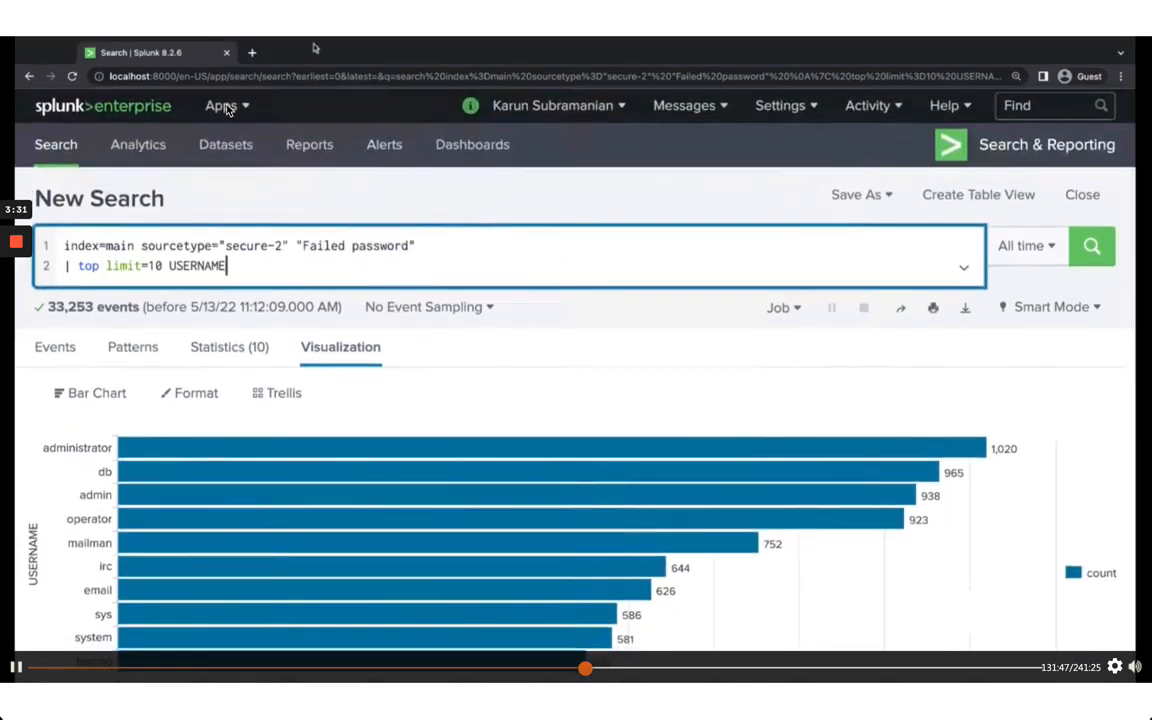
{"action": "mouse_move", "coordinate": [20, 250]}
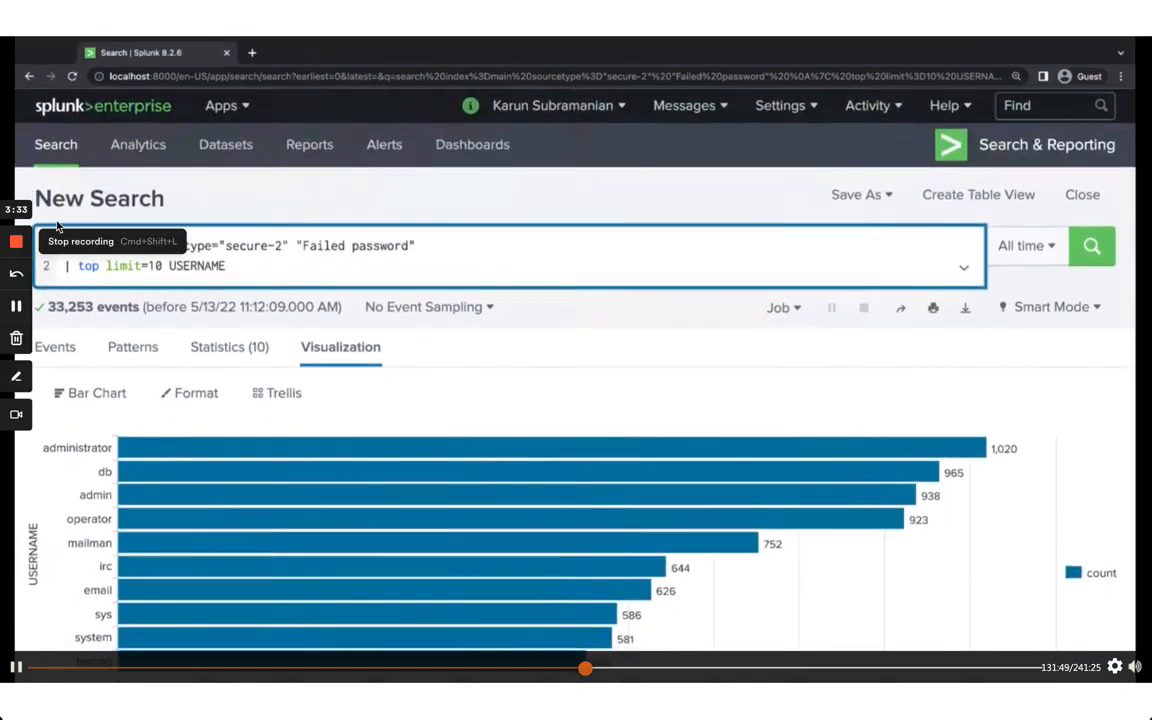
{"action": "key", "text": "super+Tab"}
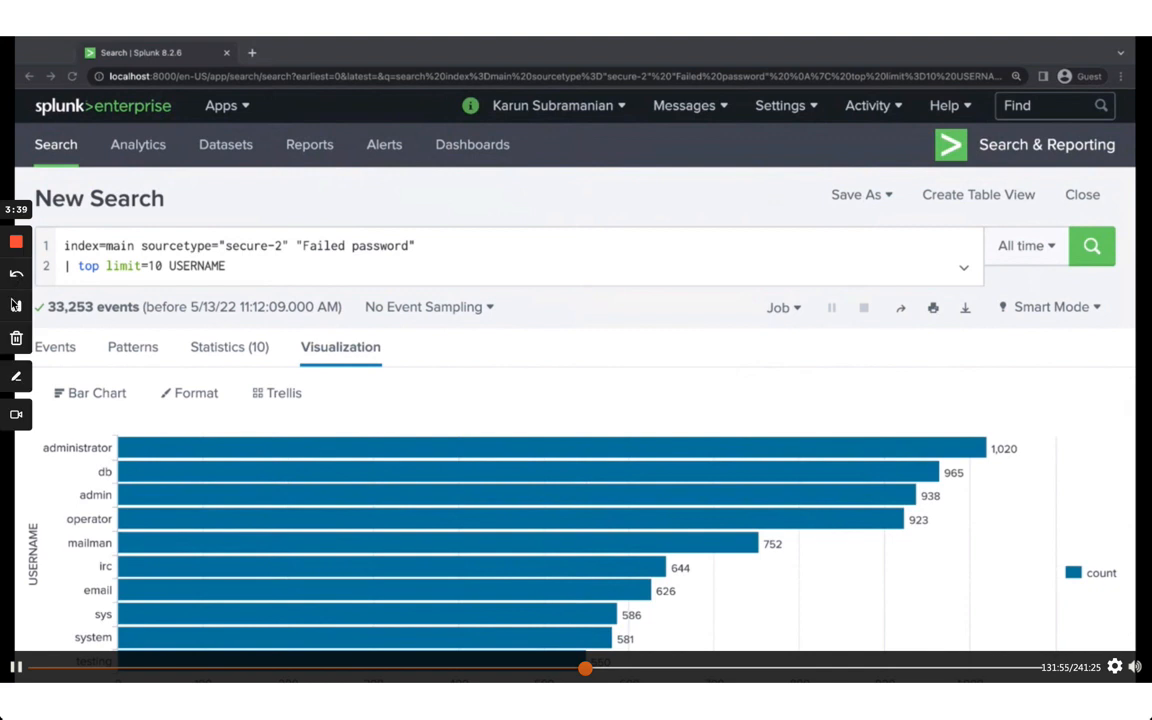
{"action": "left_click", "coordinate": [16, 311]}
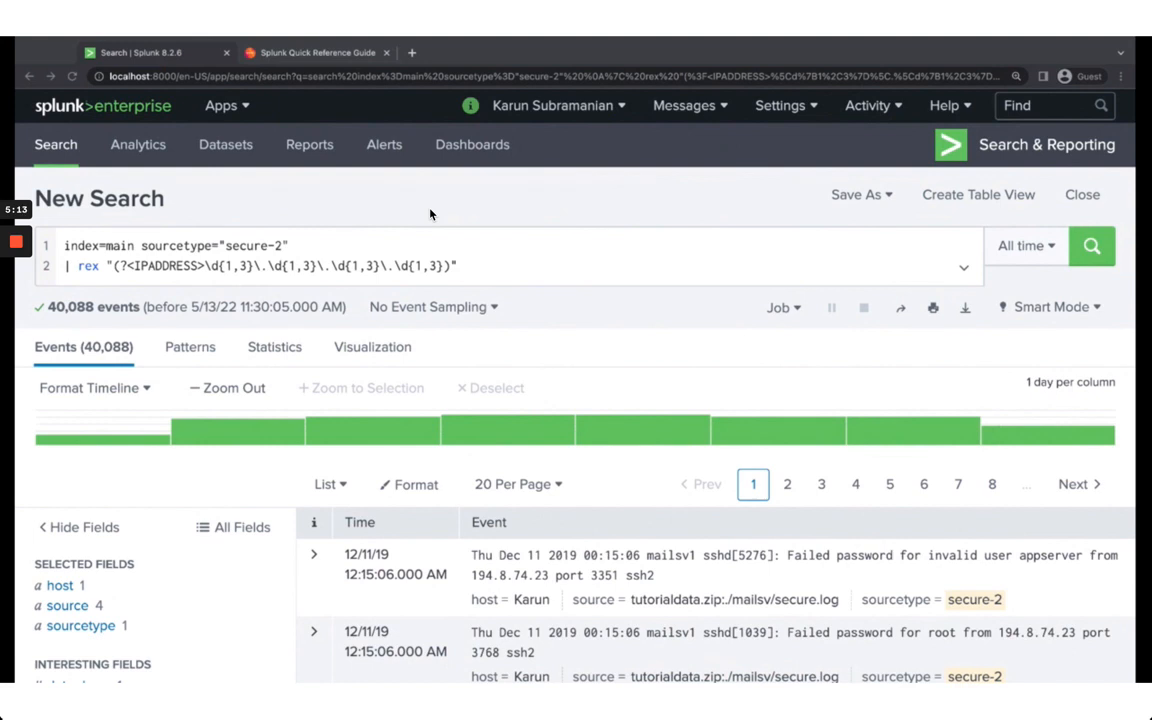
Step: Replace the rex command after the secure-2 base search with top USERNAME and run the search
{"action": "key", "text": "super+Tab"}
{"action": "left_click", "coordinate": [298, 265]}
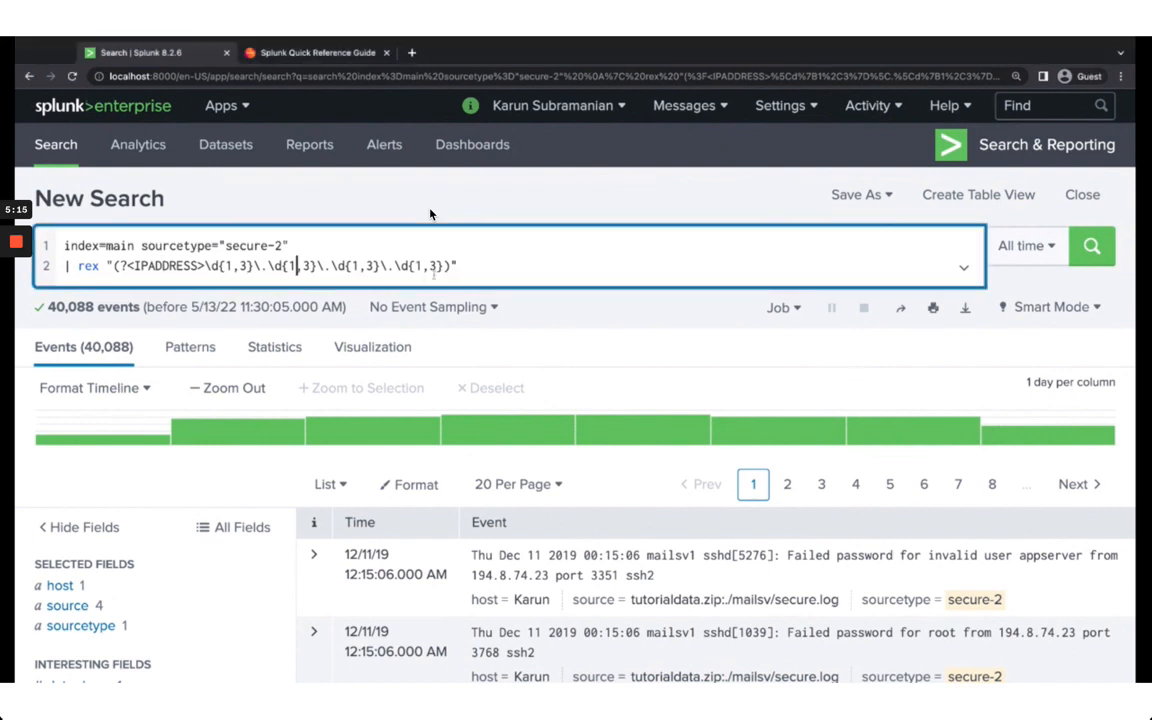
{"action": "left_click", "coordinate": [468, 265]}
{"action": "key", "text": "ctrl+shift+Left"}
{"action": "key", "text": "ctrl+shift+Left"}
{"action": "key", "text": "ctrl+shift+Left"}
{"action": "key", "text": "ctrl+shift+Left"}
{"action": "key", "text": "ctrl+shift+Left"}
{"action": "key", "text": "ctrl+shift+Left"}
{"action": "key", "text": "ctrl+shift+Left"}
{"action": "key", "text": "ctrl+shift+Left"}
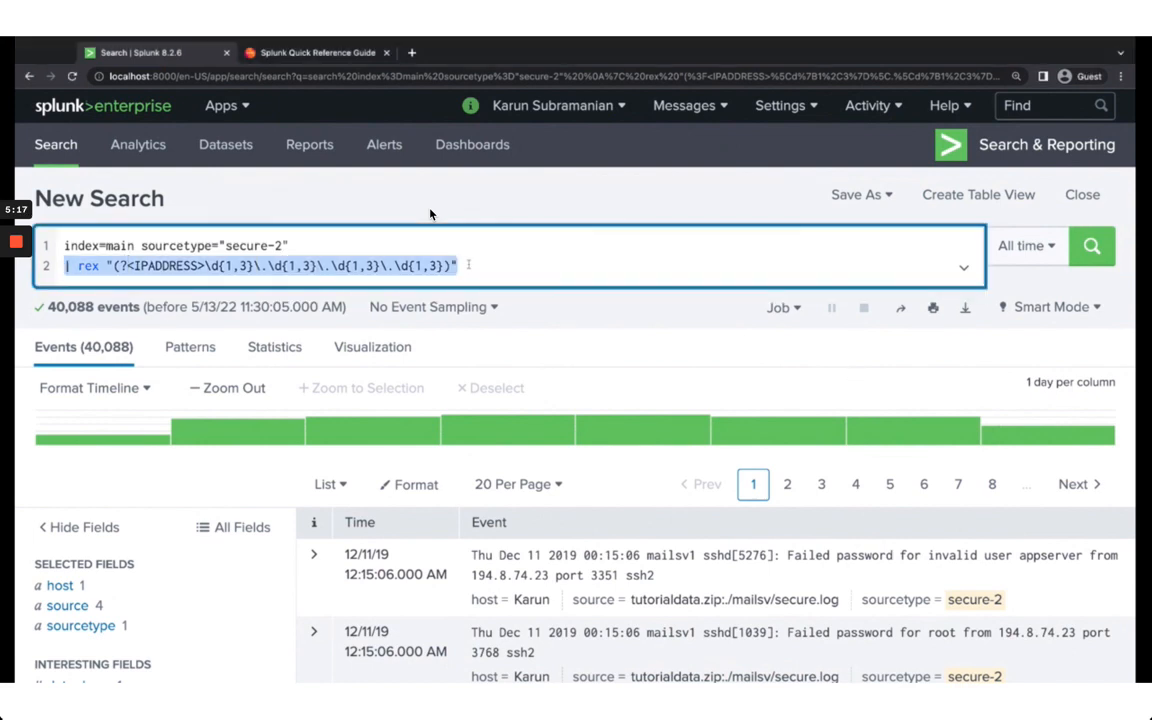
{"action": "key", "text": "BackSpace"}
{"action": "type", "text": "top USERNAME"}
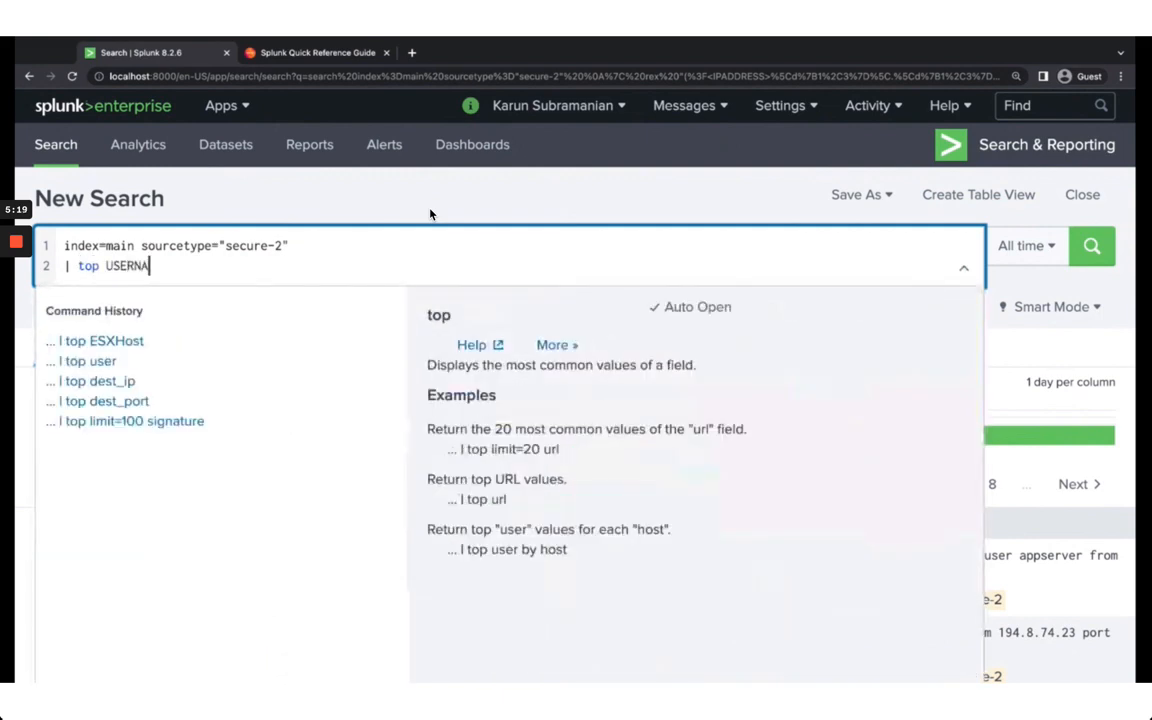
{"action": "key", "text": "Return"}
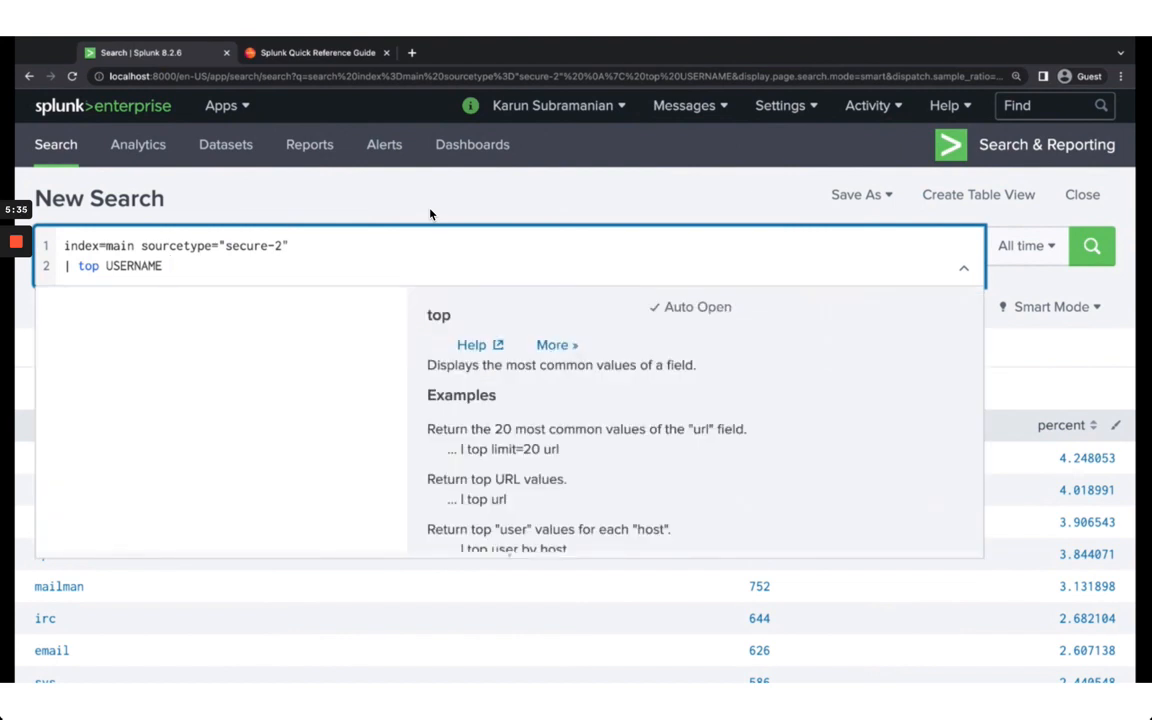
Step: Hide the percent column by adding showperc=f to the top command and rerun the search
{"action": "type", "text": "showperc"}
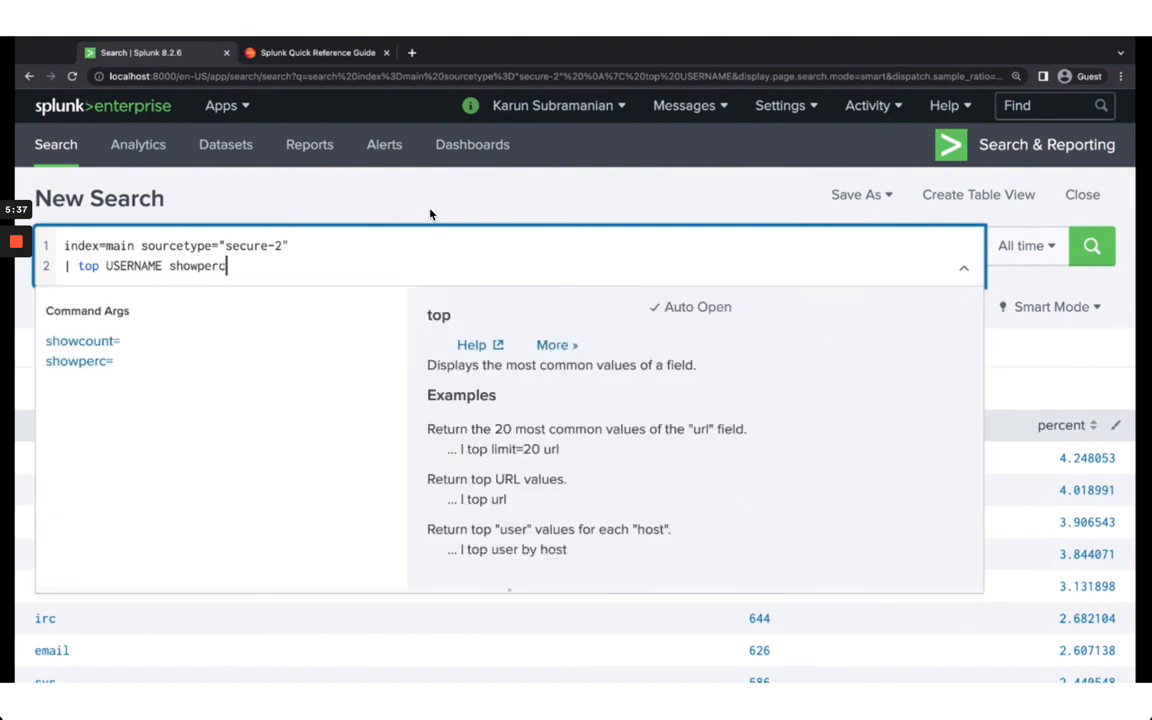
{"action": "type", "text": "=f"}
{"action": "key", "text": "Return"}
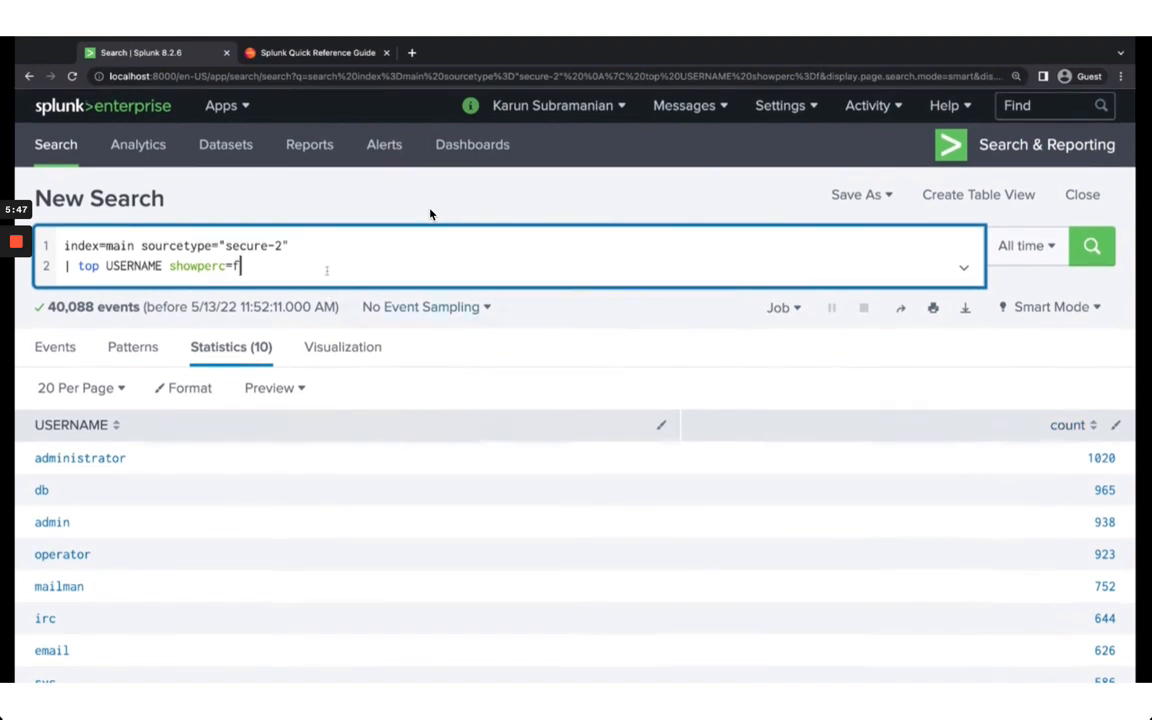
Step: Rename the count column by adding countfield="Number of Failed Login Attempts" to the top command and rerun the search
{"action": "type", "text": "conu"}
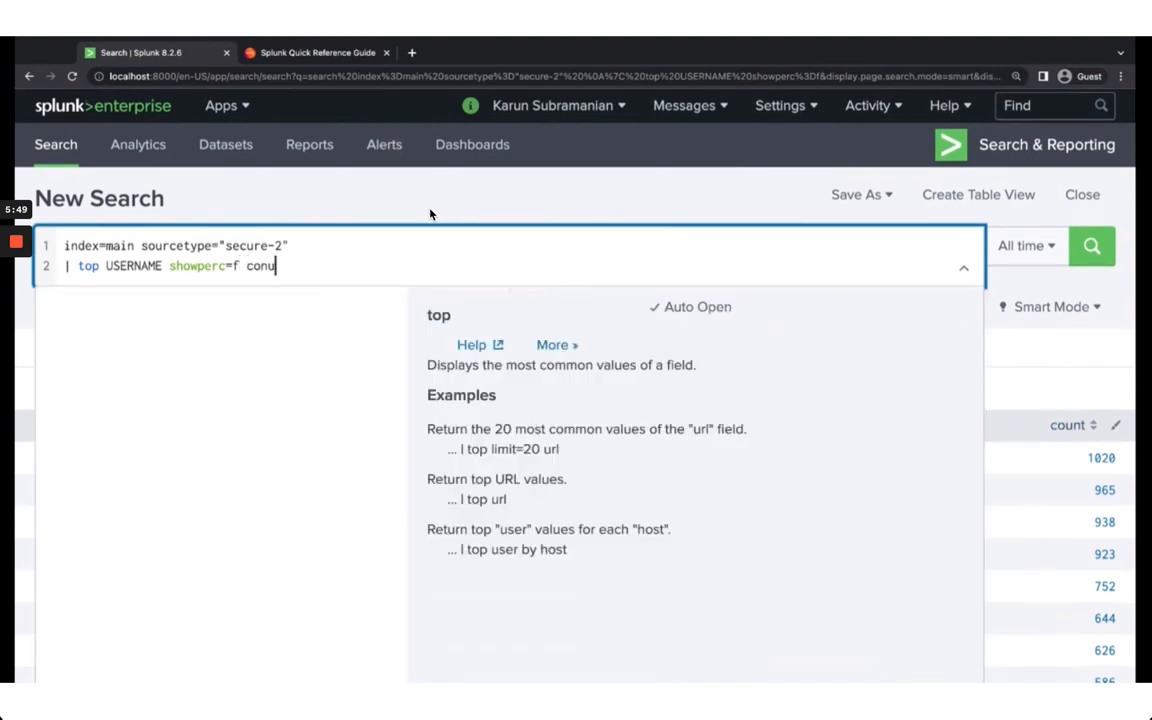
{"action": "type", "text": "ntfield"}
{"action": "key", "text": "BackSpace"}
{"action": "key", "text": "BackSpace"}
{"action": "key", "text": "BackSpace"}
{"action": "key", "text": "BackSpace"}
{"action": "key", "text": "BackSpace"}
{"action": "key", "text": "BackSpace"}
{"action": "key", "text": "BackSpace"}
{"action": "key", "text": "BackSpace"}
{"action": "key", "text": "BackSpace"}
{"action": "type", "text": "untfield"}
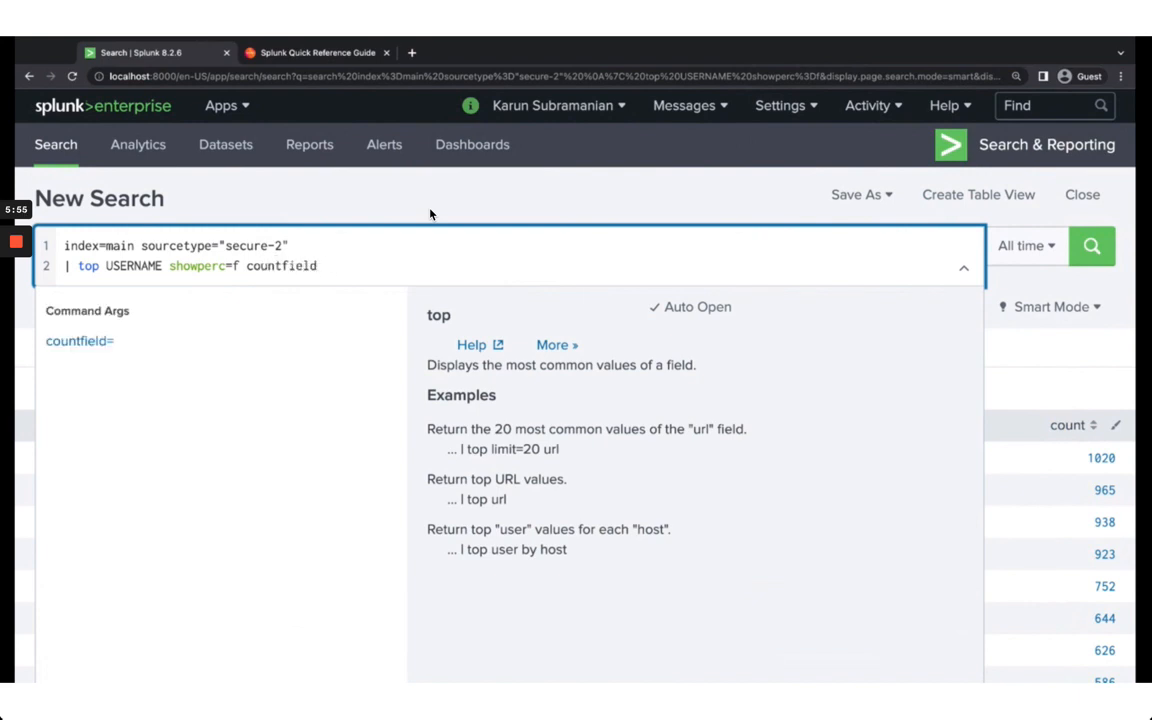
{"action": "type", "text": "=\"Number o f"}
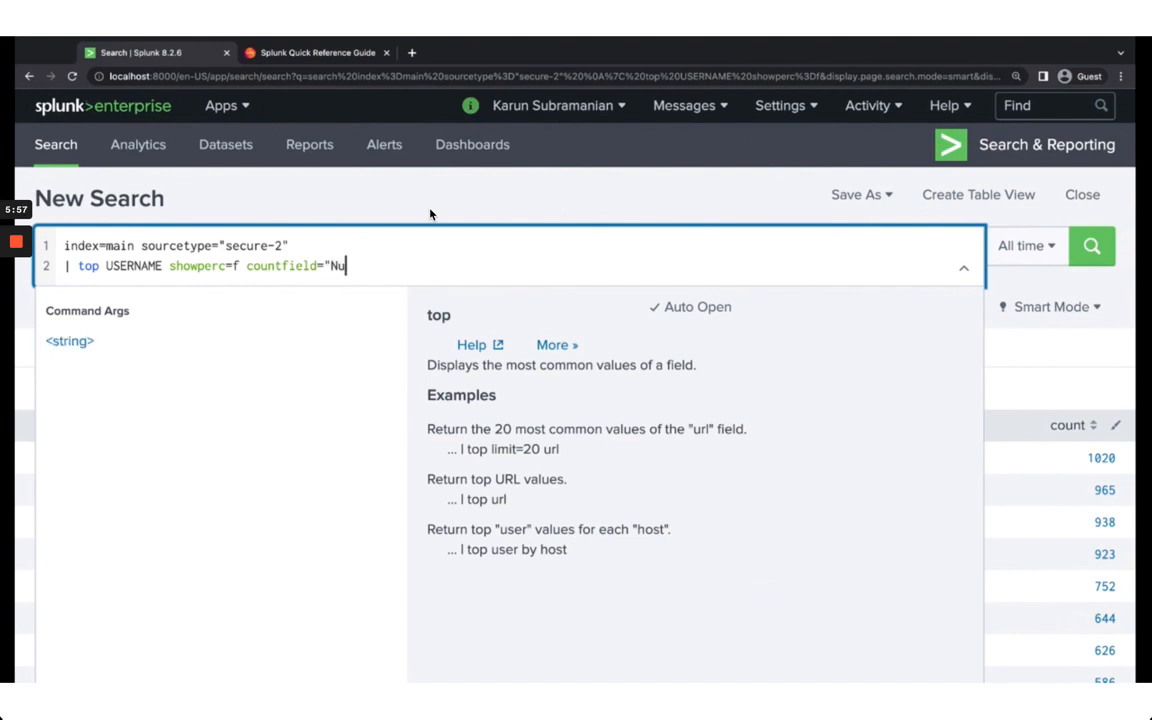
{"action": "key", "text": "BackSpace"}
{"action": "key", "text": "BackSpace"}
{"action": "type", "text": "f fa"}
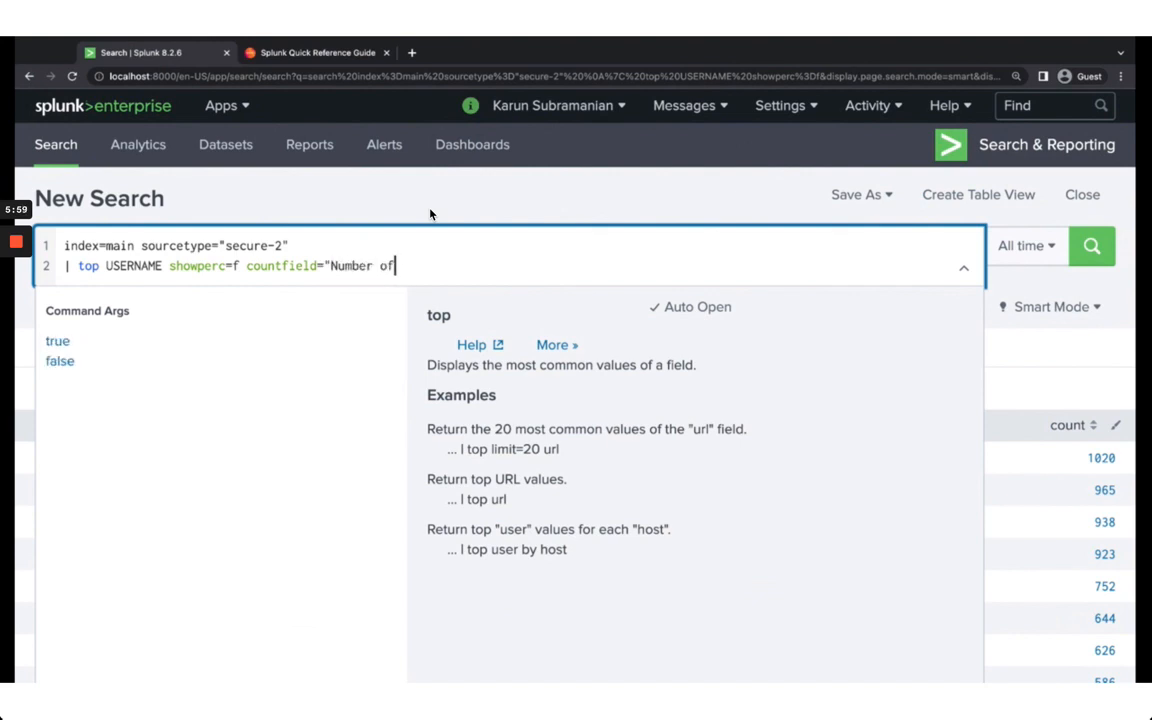
{"action": "key", "text": "BackSpace"}
{"action": "key", "text": "BackSpace"}
{"action": "type", "text": "Failed Login Attempts\""}
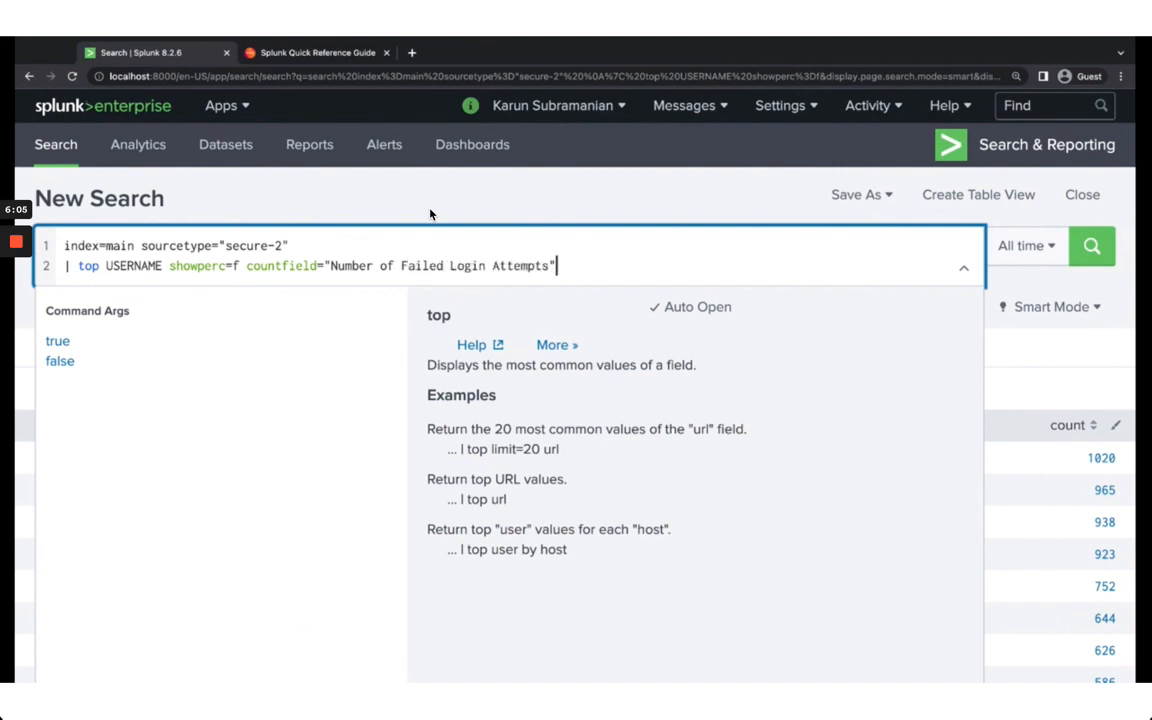
{"action": "key", "text": "Return"}
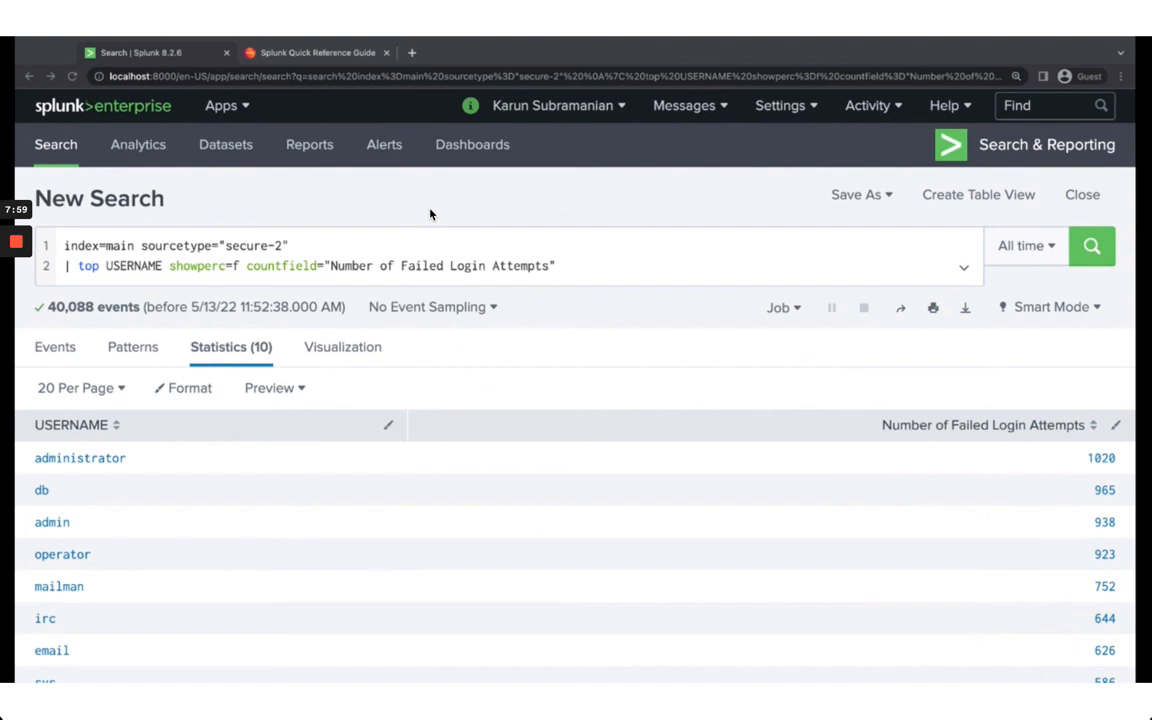
{"action": "left_click", "coordinate": [640, 266]}
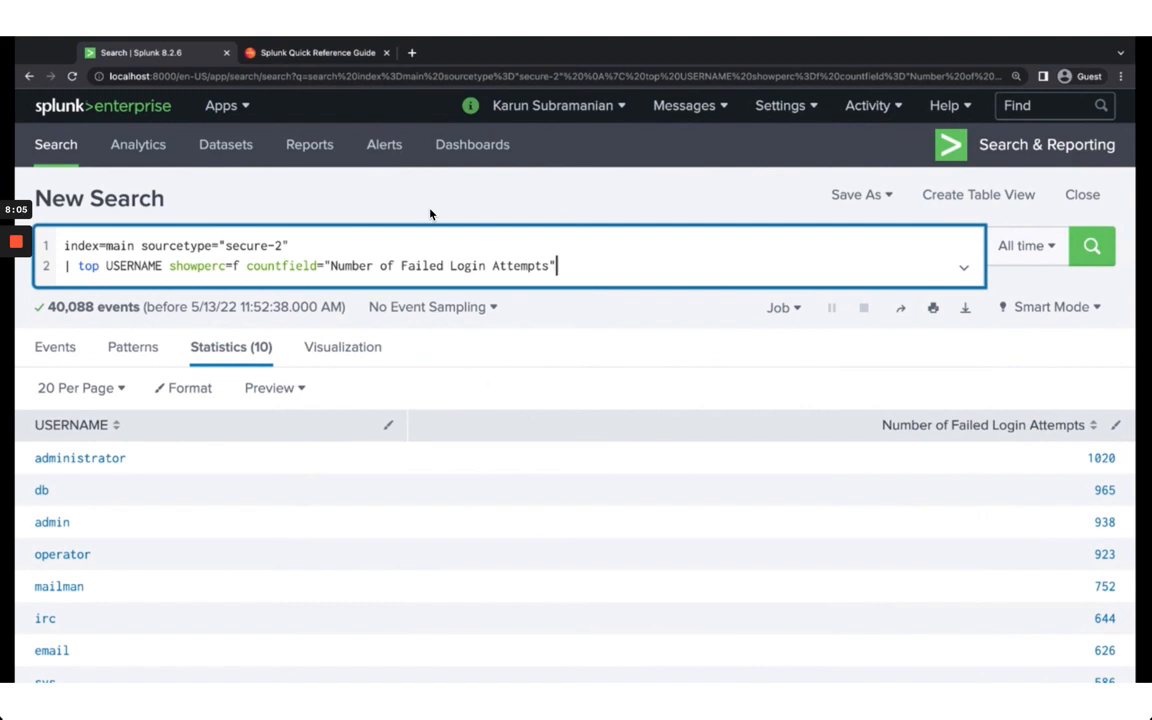
{"action": "key", "text": "super+Tab"}
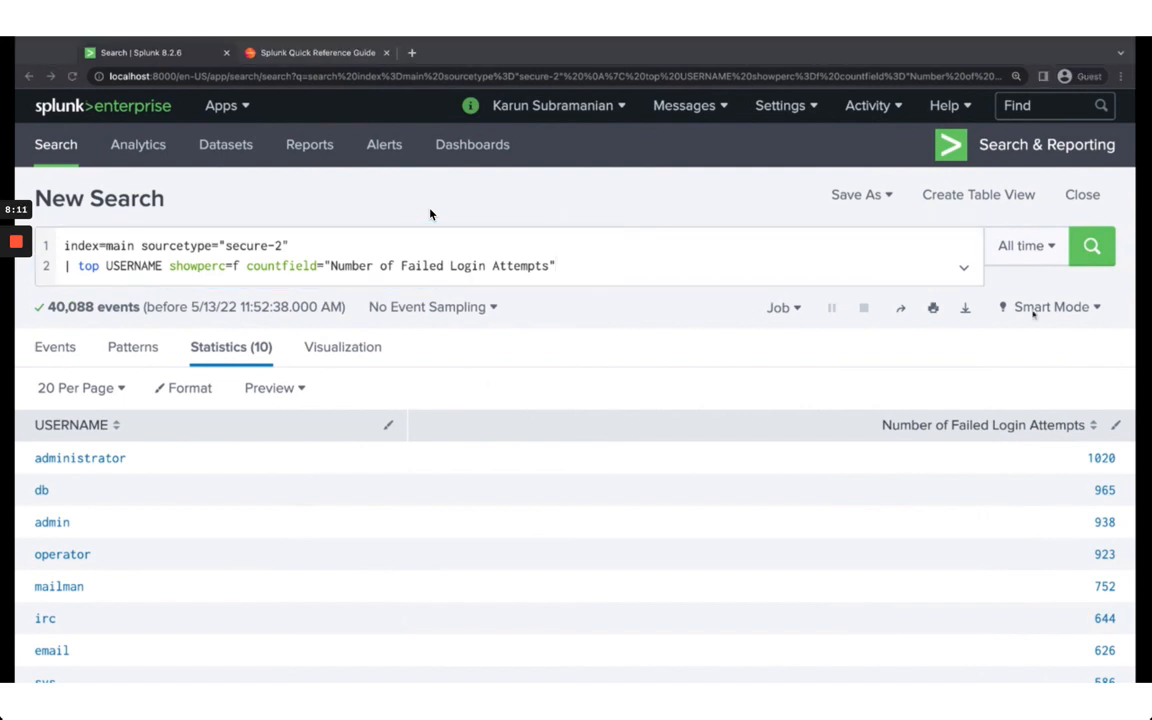
{"action": "key", "text": "super+Tab"}
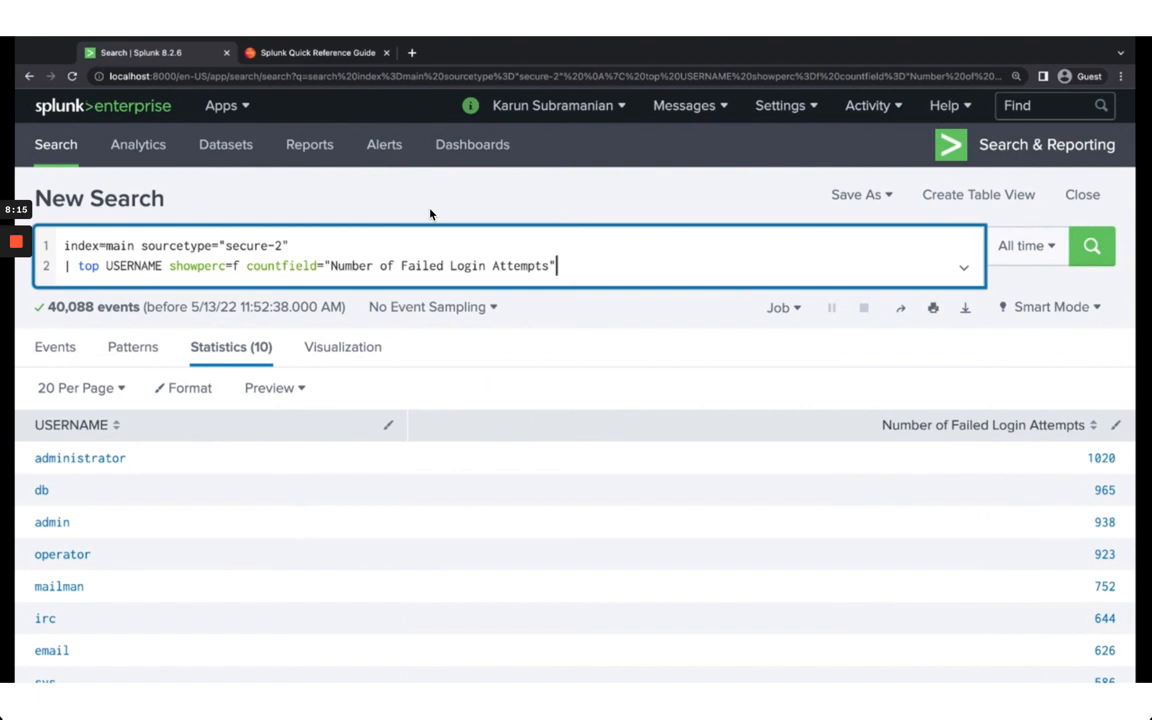
{"action": "left_click", "coordinate": [430, 214]}
{"action": "key", "text": "super+Tab"}
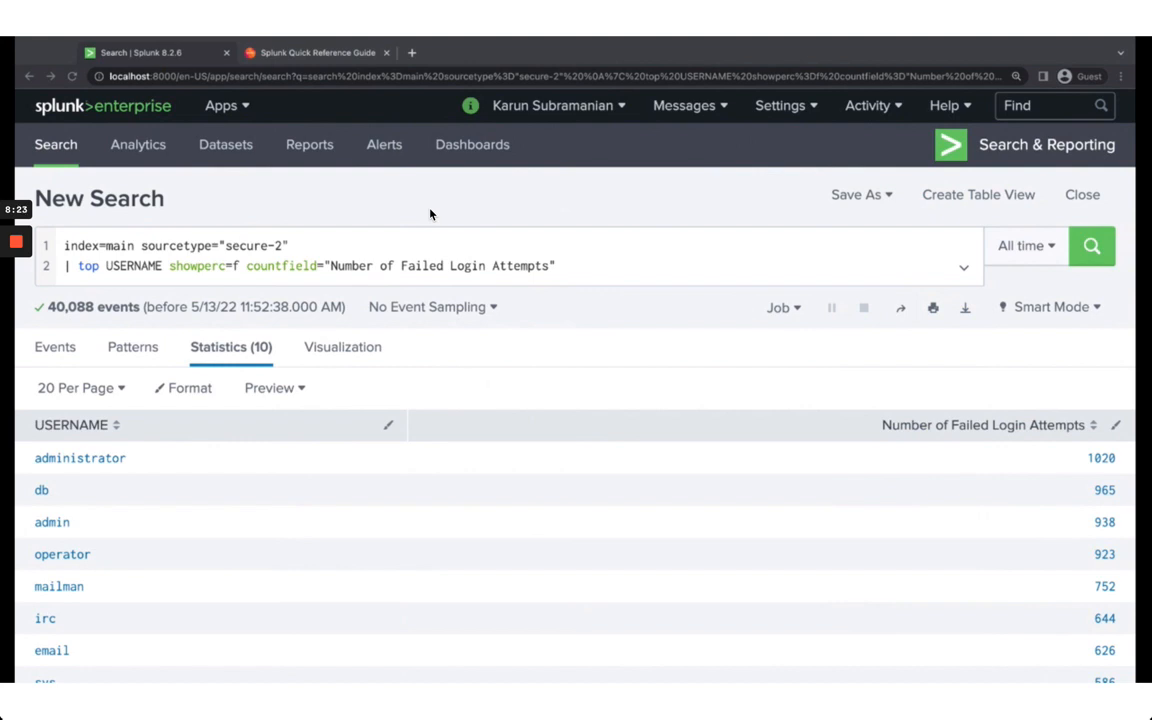
{"action": "key", "text": "super+Tab"}
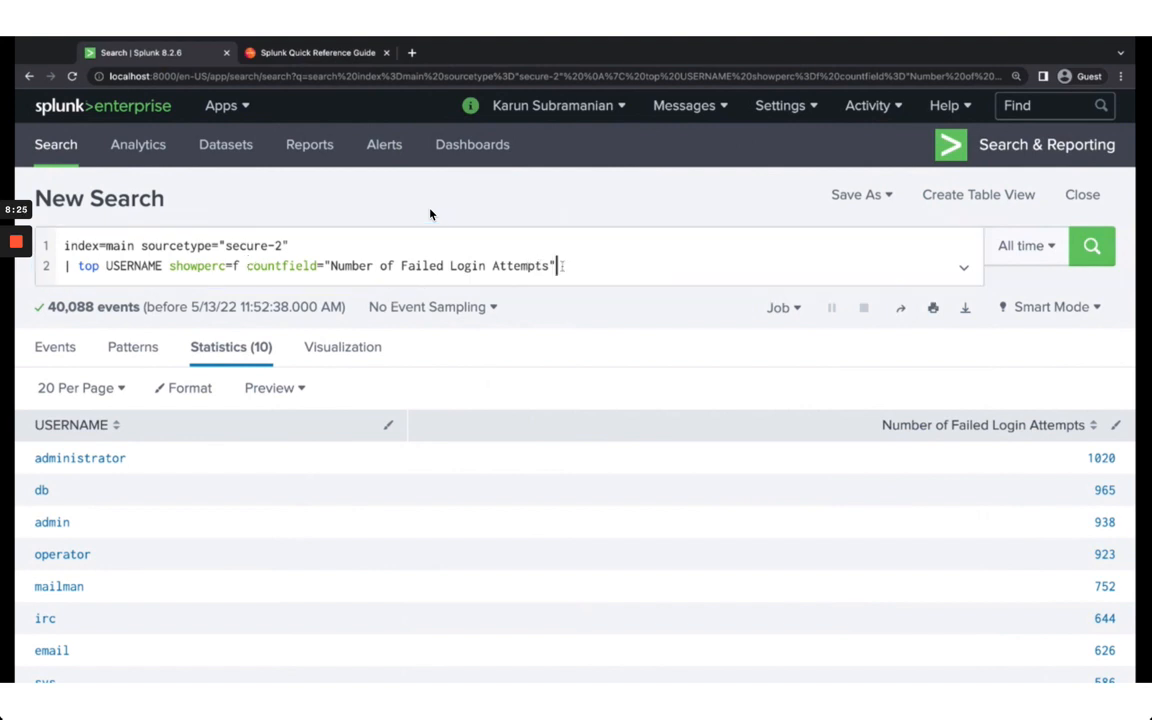
Step: Remove the whole top command from the search and start a new empty pipe on the second line
{"action": "key", "text": "shift+alt+Left"}
{"action": "key", "text": "shift+alt+Left"}
{"action": "key", "text": "shift+alt+Left"}
{"action": "key", "text": "shift+alt+Left"}
{"action": "key", "text": "shift+alt+Left"}
{"action": "key", "text": "shift+alt+Left"}
{"action": "key", "text": "shift+alt+Left"}
{"action": "key", "text": "shift+alt+Left"}
{"action": "key", "text": "shift+alt+Left"}
{"action": "key", "text": "shift+alt+Left"}
{"action": "key", "text": "shift+alt+Left"}
{"action": "key", "text": "BackSpace"}
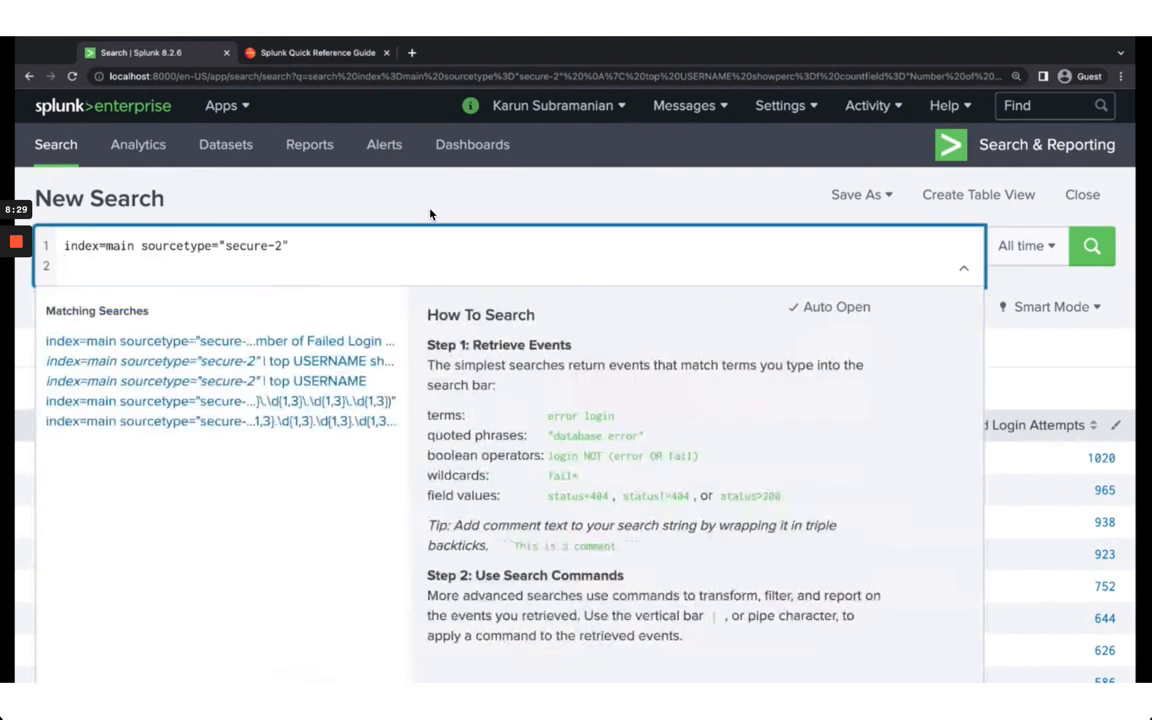
{"action": "type", "text": "|"}
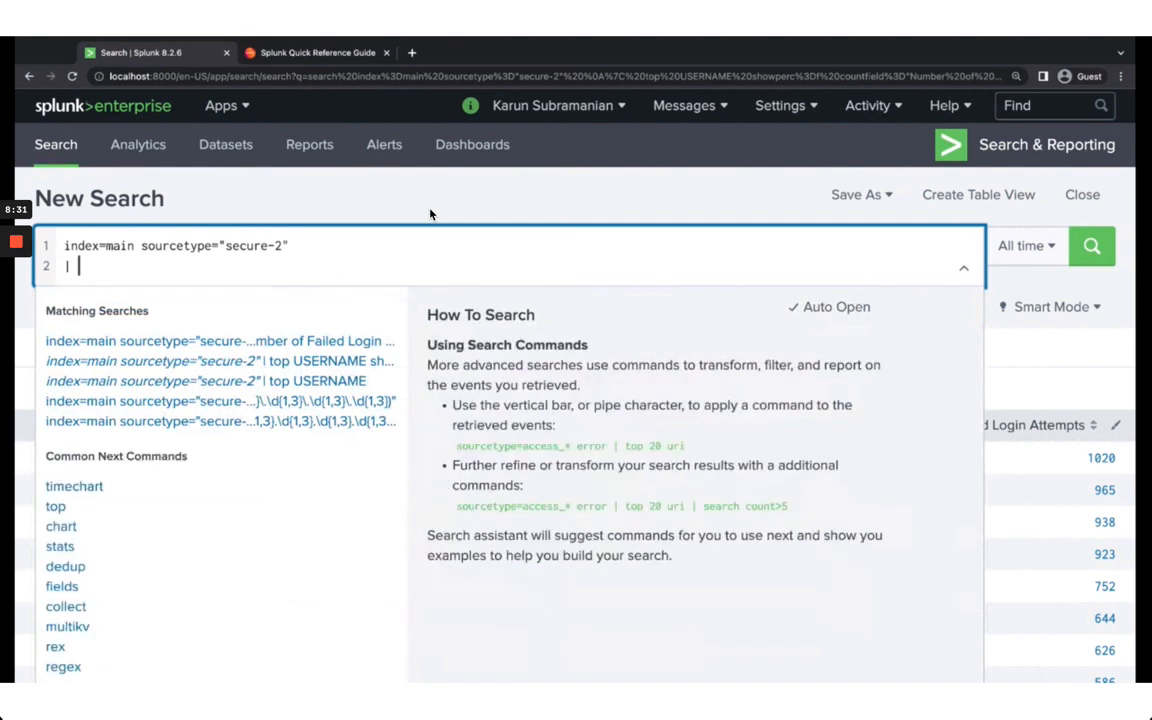
{"action": "key", "text": "Up"}
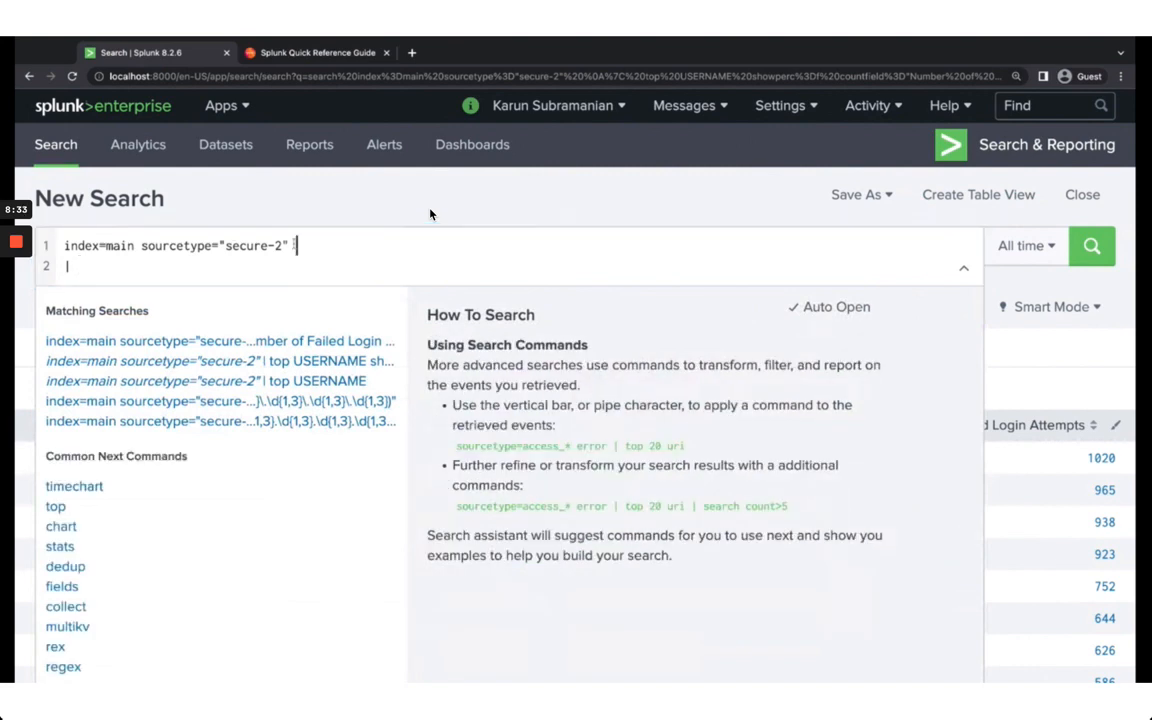
{"action": "key", "text": "shift+Left"}
{"action": "key", "text": "shift+Left"}
{"action": "key", "text": "shift+Left"}
{"action": "key", "text": "shift+Left"}
{"action": "key", "text": "shift+Left"}
{"action": "key", "text": "shift+Left"}
{"action": "key", "text": "shift+Left"}
{"action": "key", "text": "shift+Left"}
{"action": "key", "text": "shift+Left"}
{"action": "key", "text": "shift+Left"}
{"action": "key", "text": "shift+Left"}
{"action": "key", "text": "shift+Left"}
{"action": "key", "text": "shift+Left"}
{"action": "key", "text": "shift+Left"}
{"action": "key", "text": "shift+Left"}
{"action": "key", "text": "shift+Left"}
{"action": "key", "text": "shift+Left"}
{"action": "key", "text": "shift+Left"}
{"action": "key", "text": "shift+Left"}
{"action": "key", "text": "shift+Left"}
{"action": "key", "text": "shift+Left"}
{"action": "key", "text": "shift+Left"}
{"action": "key", "text": "shift+Left"}
{"action": "key", "text": "shift+Left"}
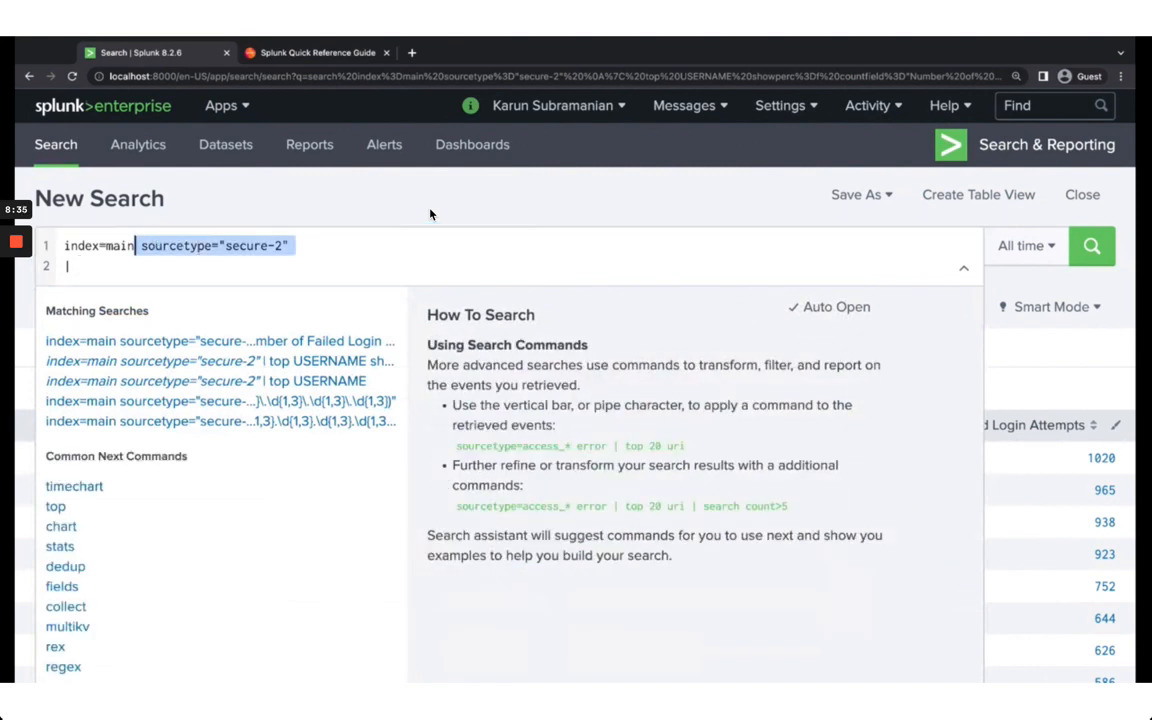
{"action": "key", "text": "Down"}
Step: Add eval myfield="This is totally useless" after the pipe and run the search
{"action": "type", "text": "eval"}
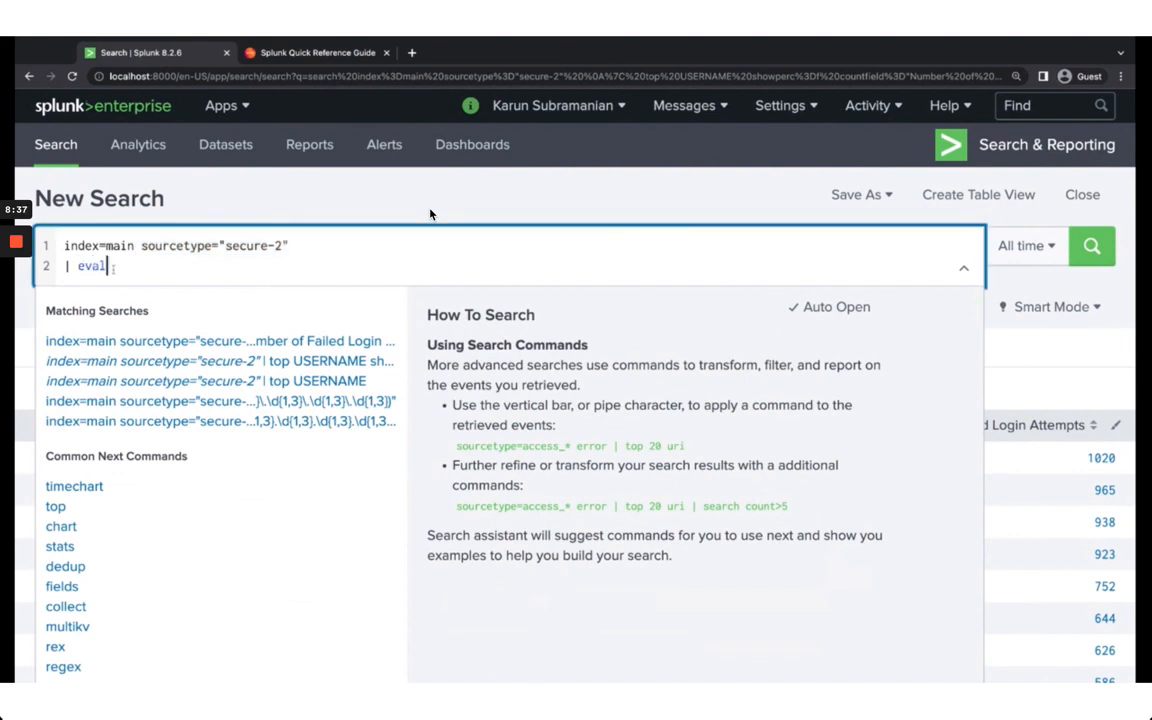
{"action": "type", "text": " myfield="}
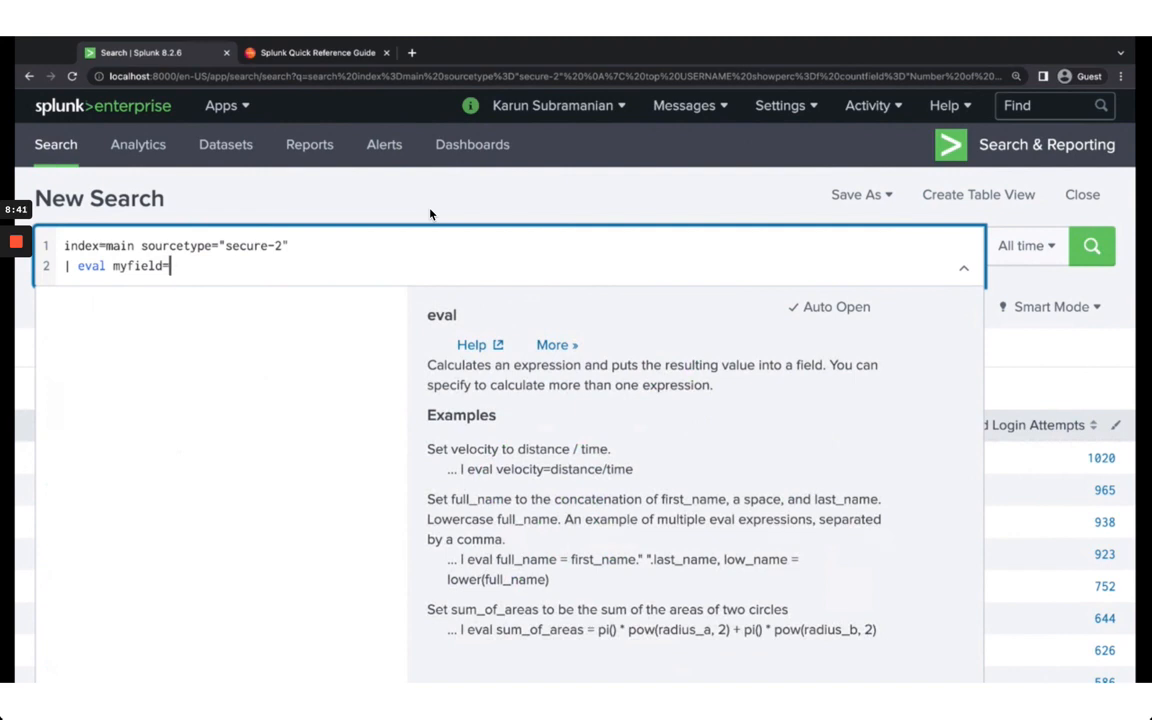
{"action": "type", "text": "\"This is totally usel"}
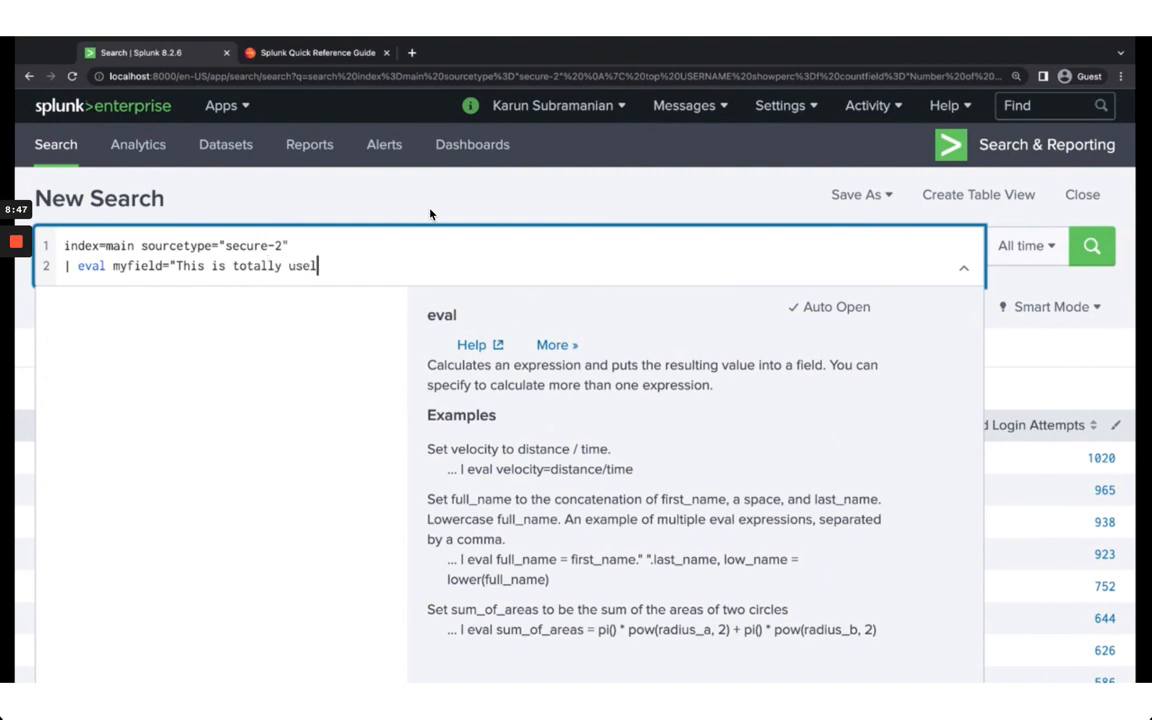
{"action": "type", "text": "ess\""}
{"action": "key", "text": "Return"}
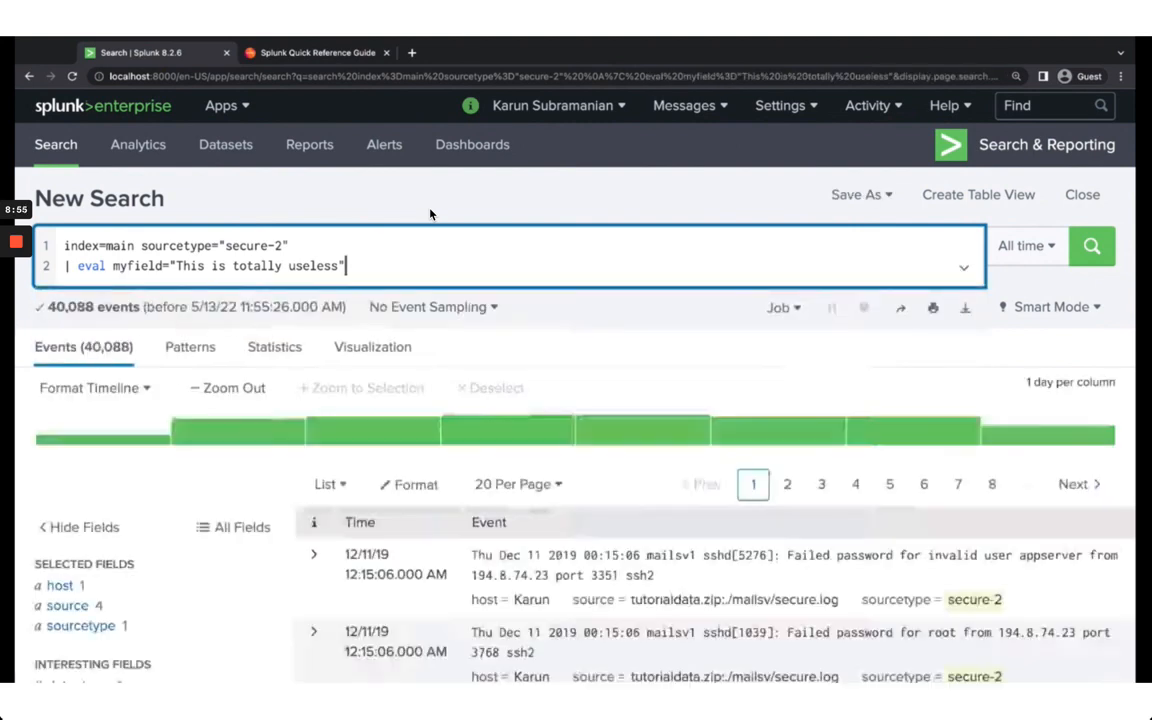
Step: Expand the first event in the results to examine its myfield value
{"action": "scroll", "coordinate": [430, 213], "scroll_direction": "down", "scroll_amount": 3}
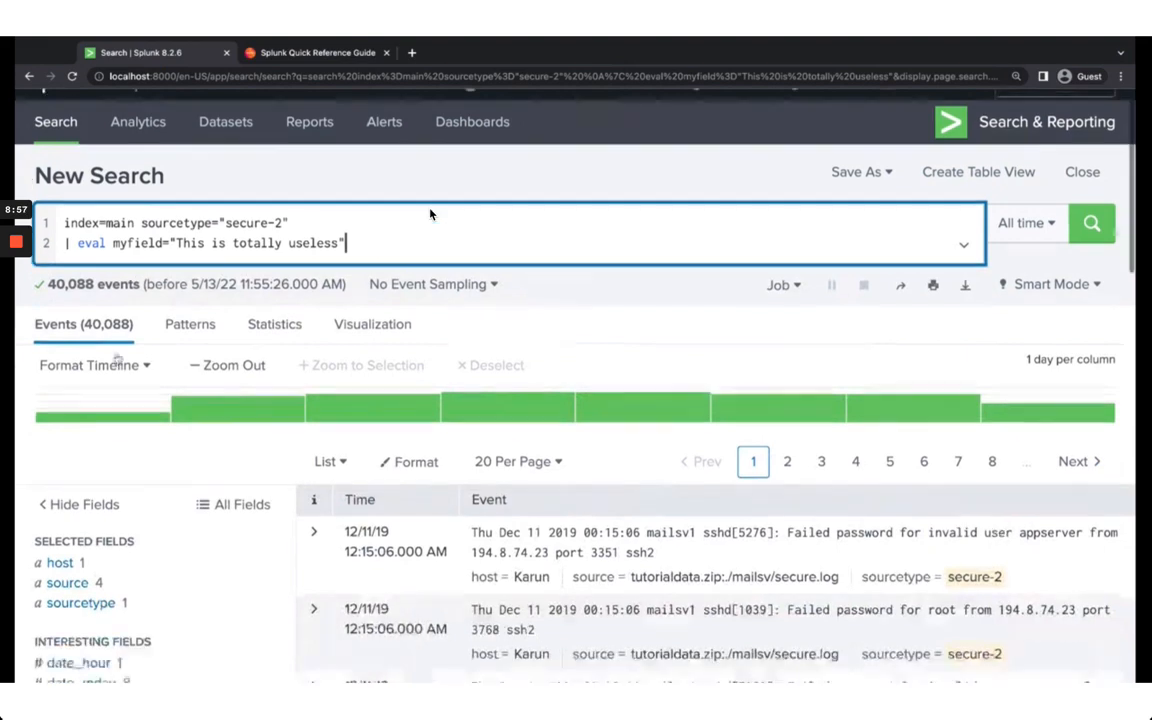
{"action": "double_click", "coordinate": [137, 131]}
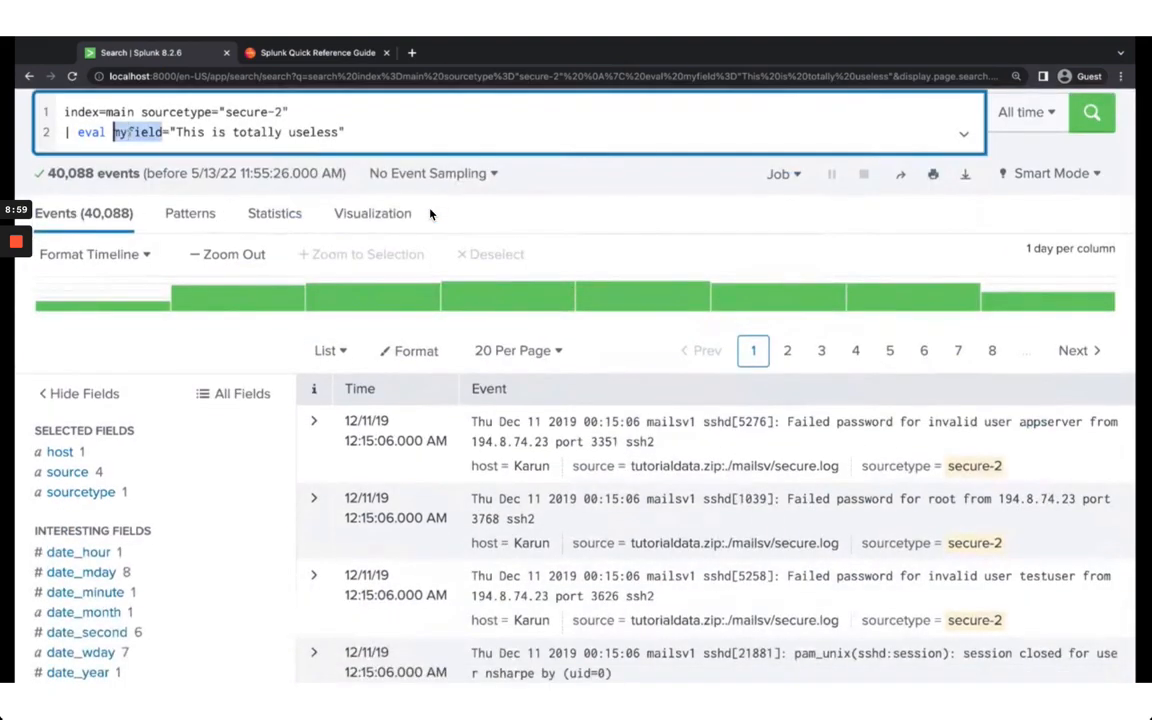
{"action": "scroll", "coordinate": [301, 424], "scroll_direction": "down", "scroll_amount": 2}
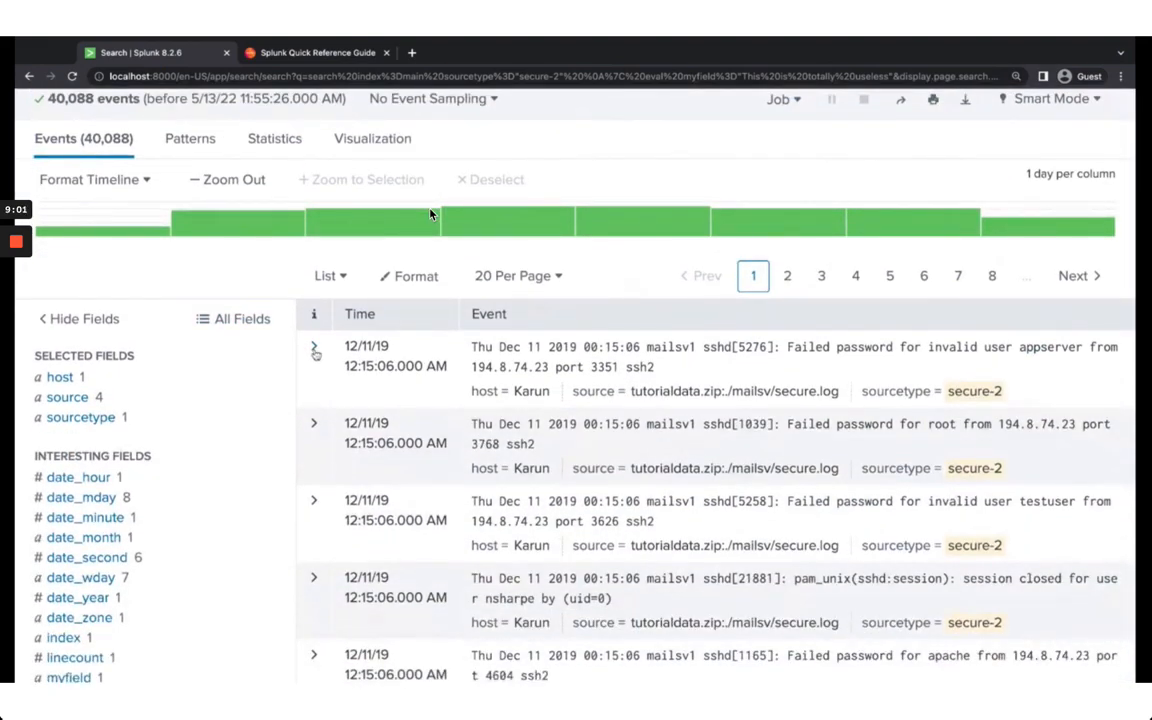
{"action": "left_click", "coordinate": [311, 362]}
{"action": "scroll", "coordinate": [626, 549], "scroll_direction": "down", "scroll_amount": 1}
{"action": "scroll", "coordinate": [626, 549], "scroll_direction": "down", "scroll_amount": 1}
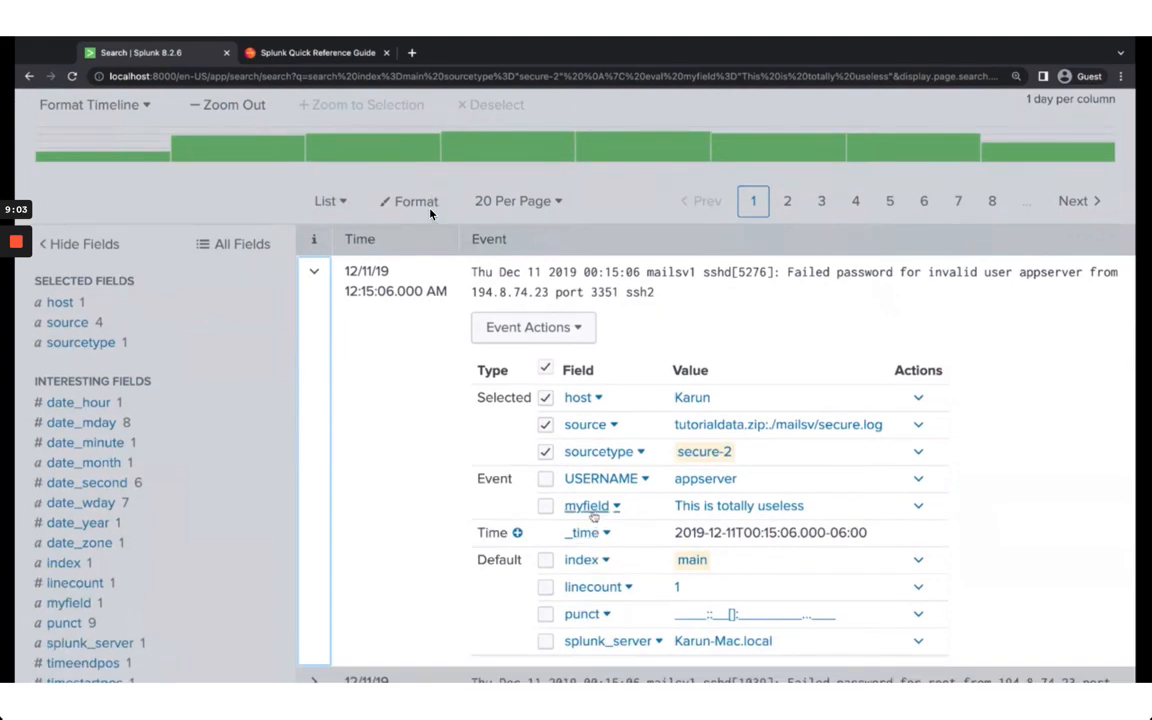
Step: Check myfield in the third event's details and open the field's value summary from the interesting fields
{"action": "left_click", "coordinate": [313, 273]}
{"action": "left_click", "coordinate": [313, 430]}
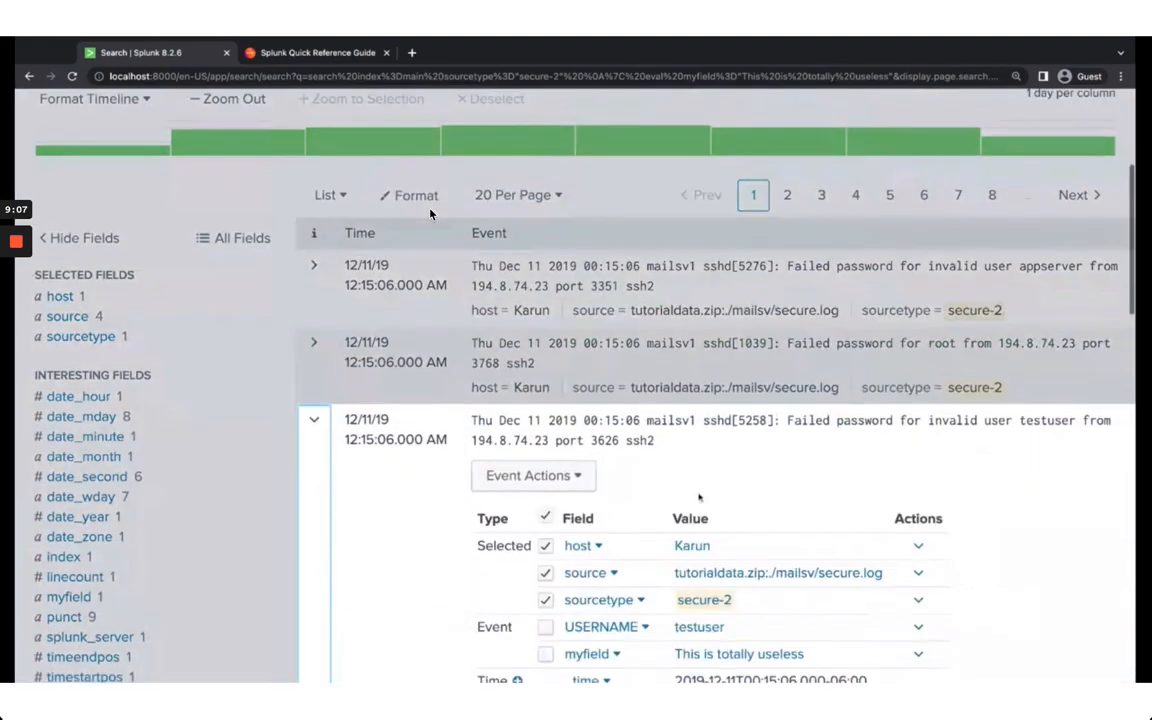
{"action": "scroll", "coordinate": [699, 497], "scroll_direction": "down", "scroll_amount": 2}
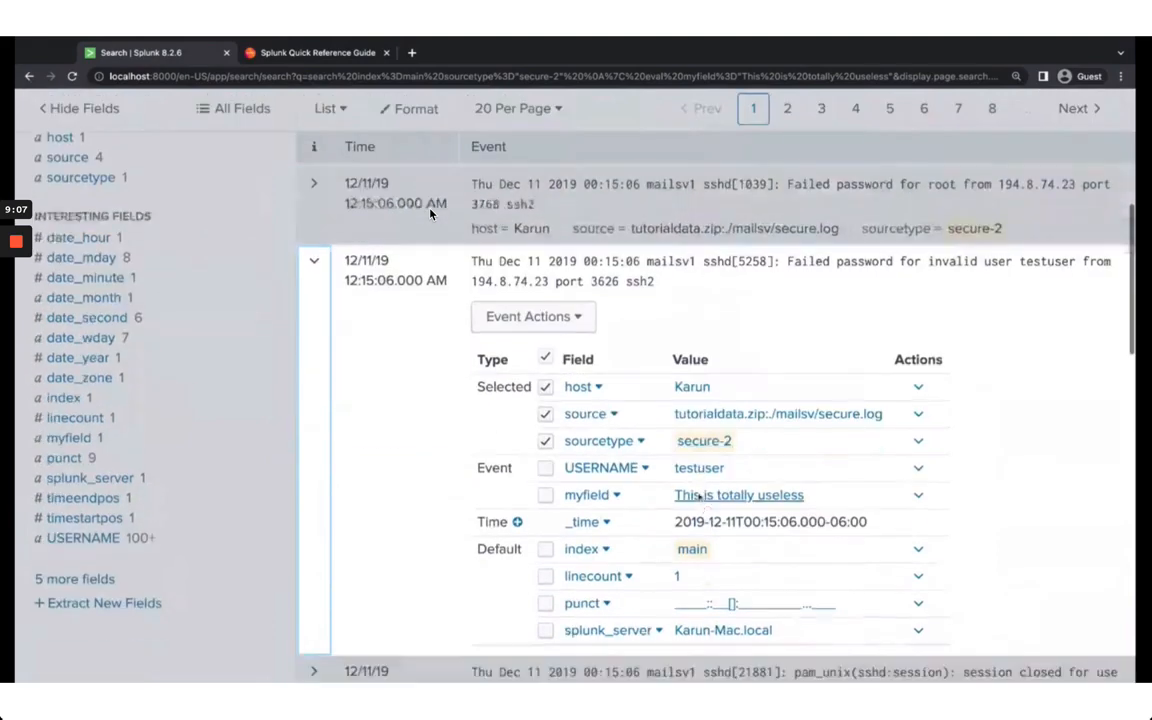
{"action": "left_click", "coordinate": [68, 437]}
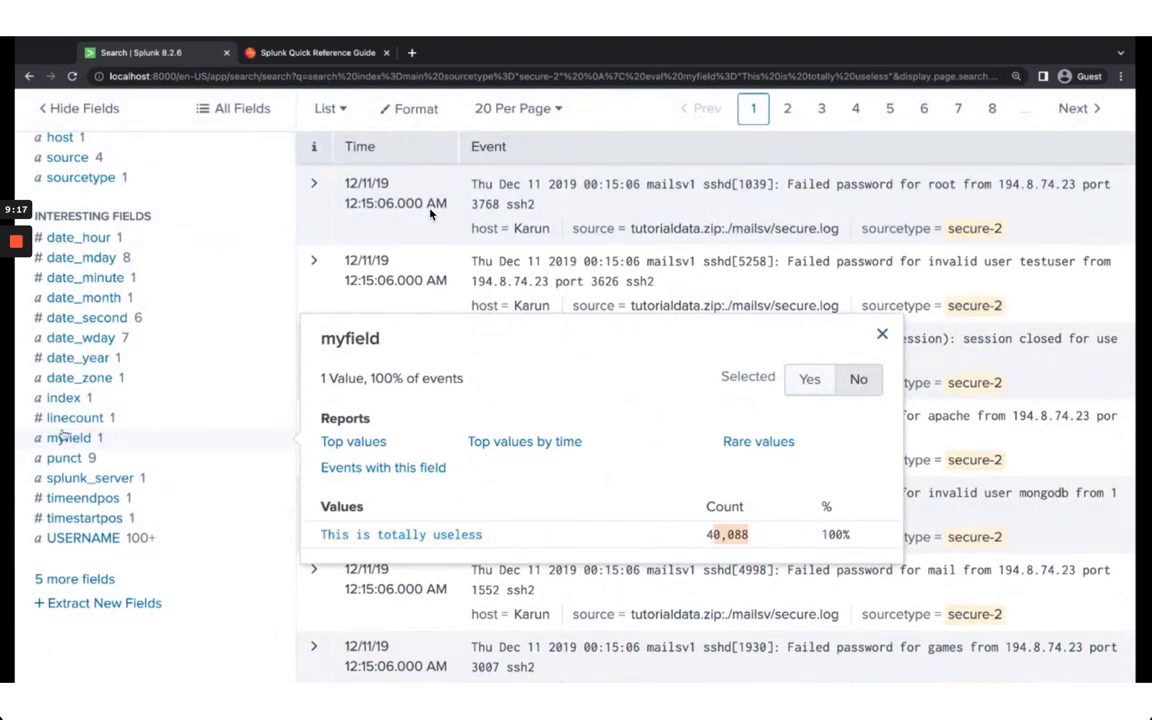
Step: Replace the search with index=main sourcetype=access_combined_wcookie, without any eval command, and run it
{"action": "scroll", "coordinate": [430, 213], "scroll_direction": "up", "scroll_amount": 4}
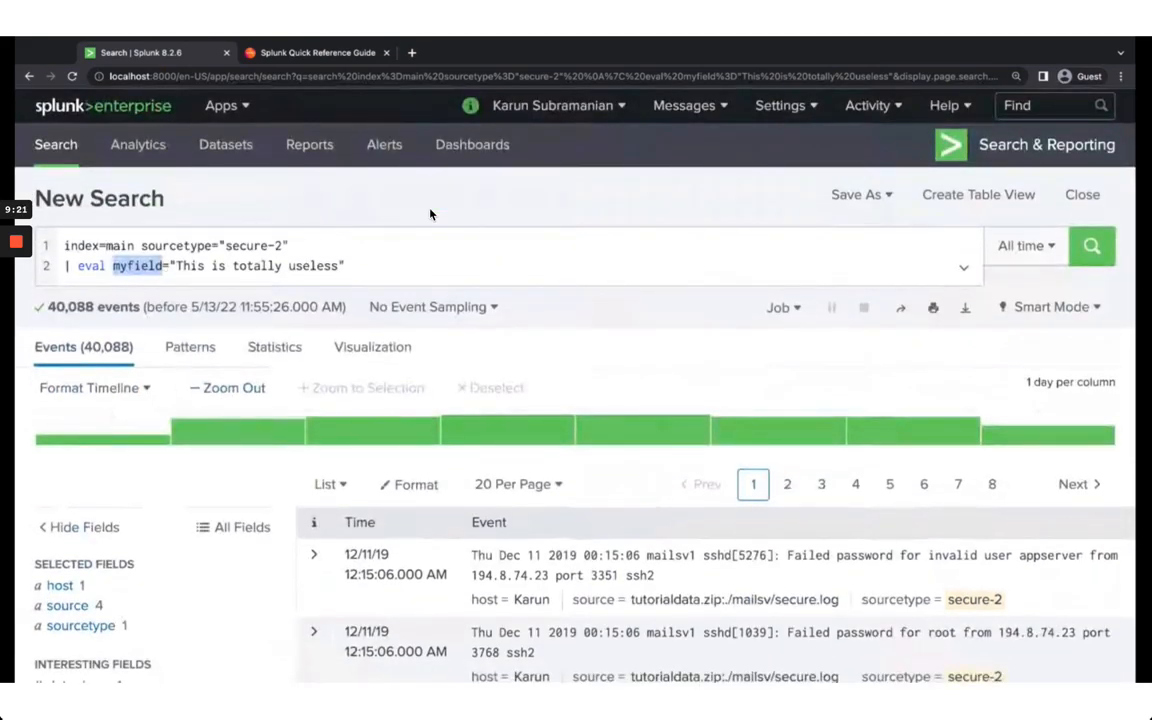
{"action": "key", "text": "Right"}
{"action": "key", "text": "shift+End"}
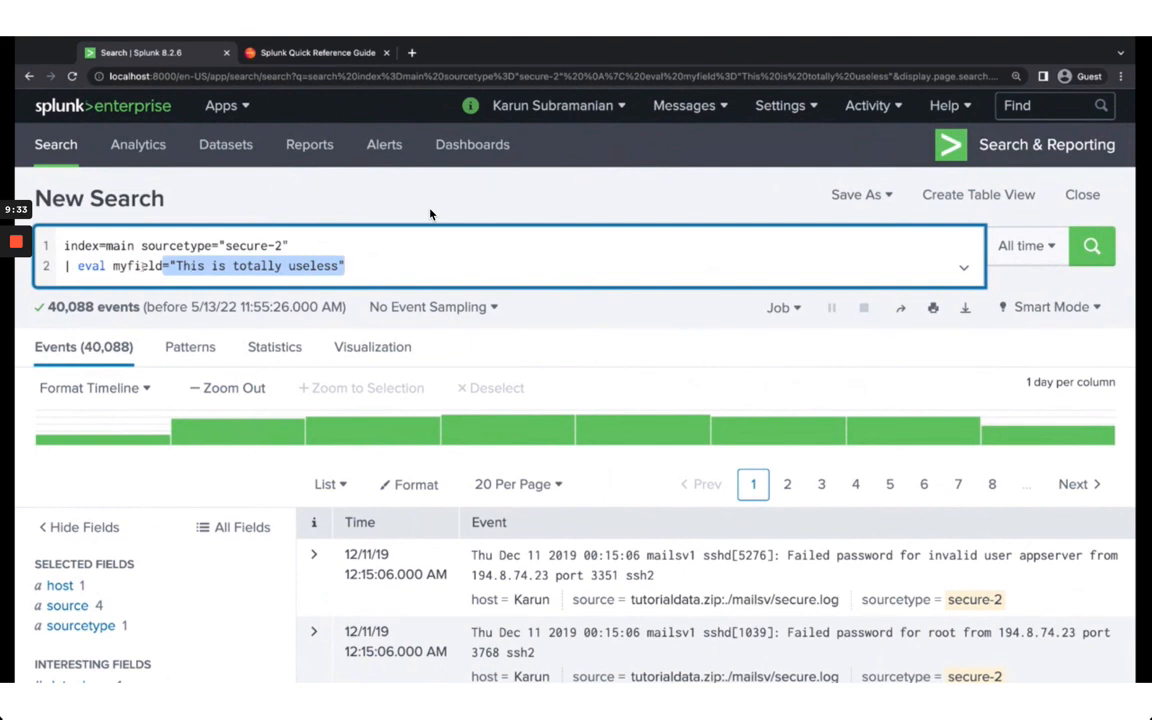
{"action": "key", "text": "Right"}
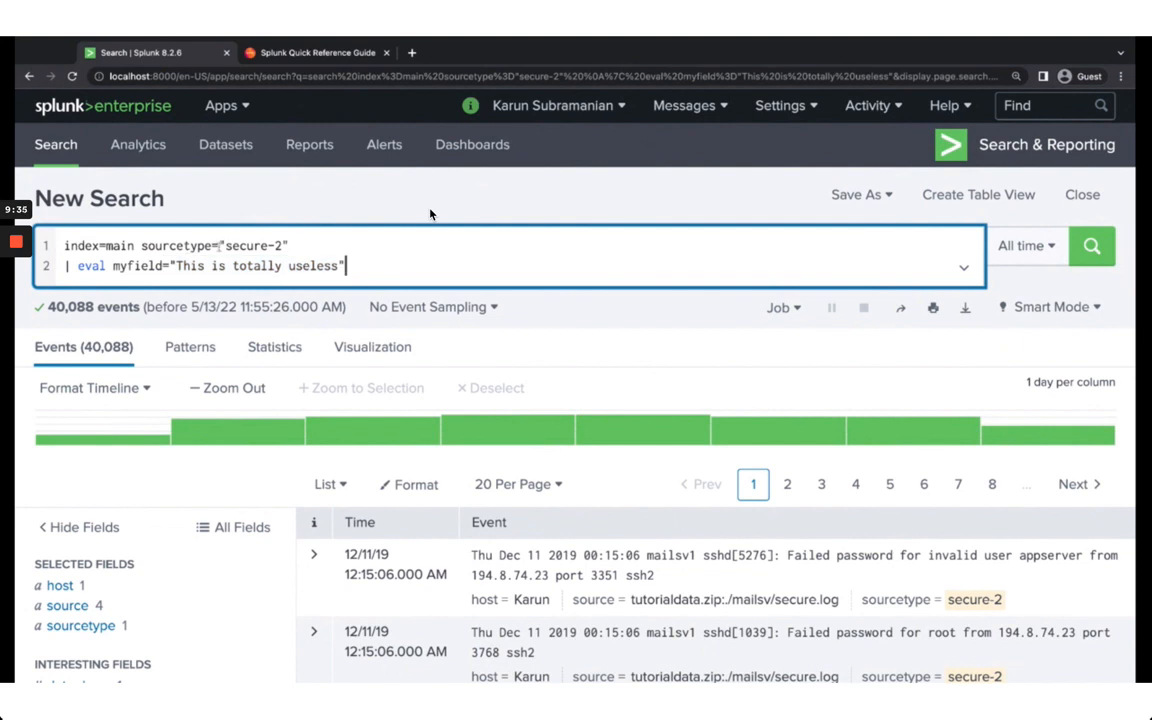
{"action": "key", "text": "shift+Up"}
{"action": "key", "text": "BackSpace"}
{"action": "key", "text": "BackSpace"}
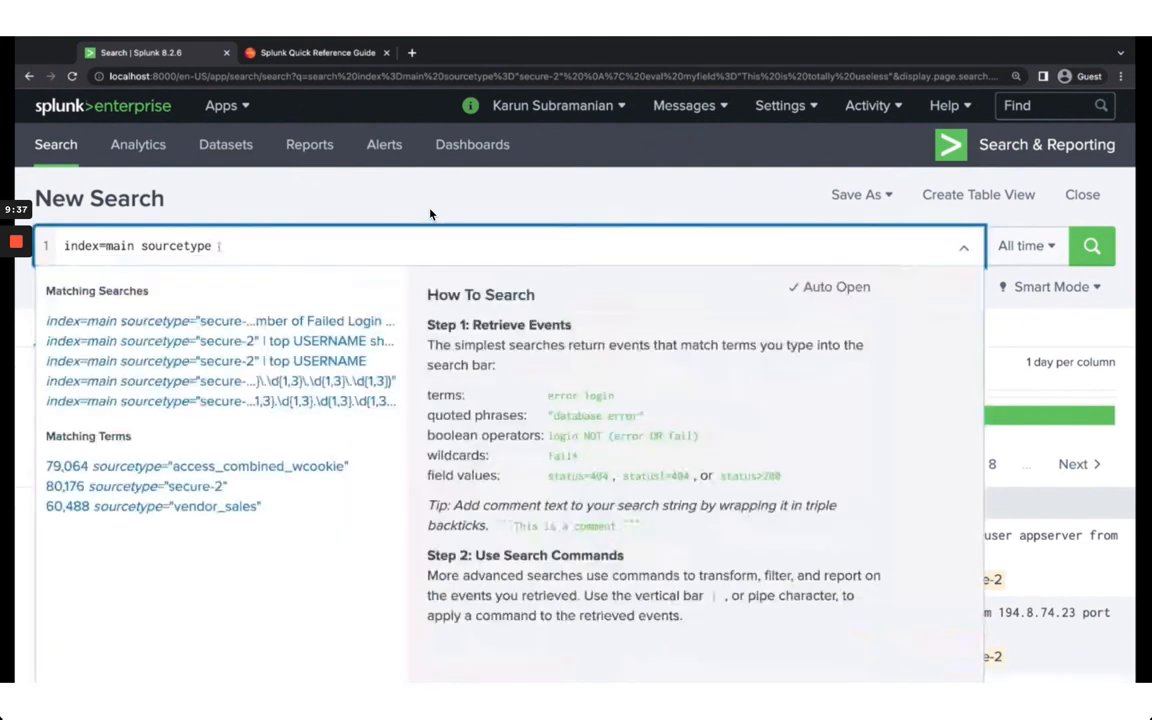
{"action": "type", "text": "=acces"}
{"action": "left_click", "coordinate": [330, 321]}
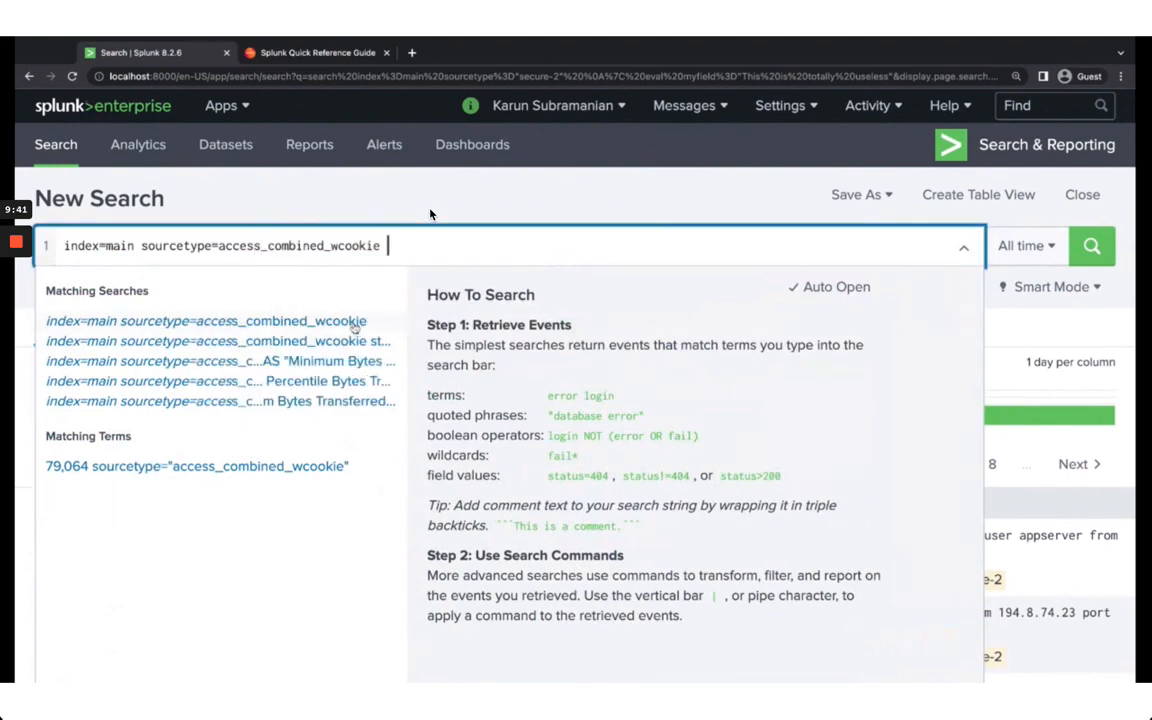
{"action": "key", "text": "Return"}
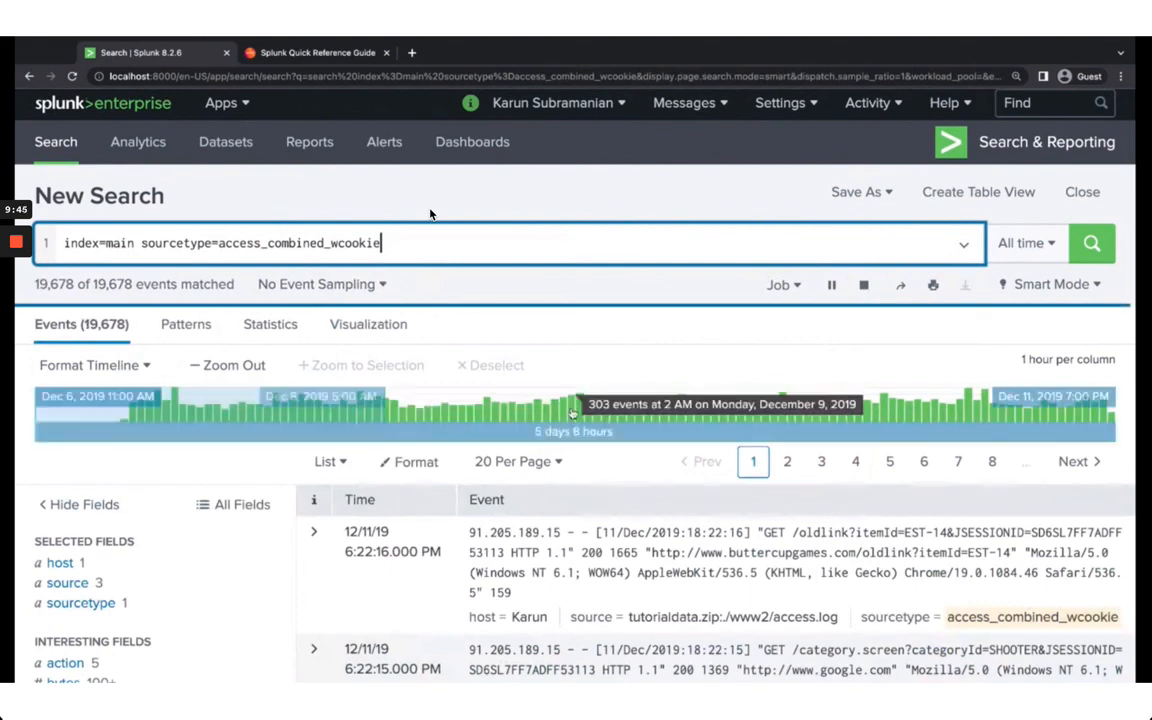
Step: Open the value summary of the bytes field from the interesting fields
{"action": "scroll", "coordinate": [430, 213], "scroll_direction": "down", "scroll_amount": 3}
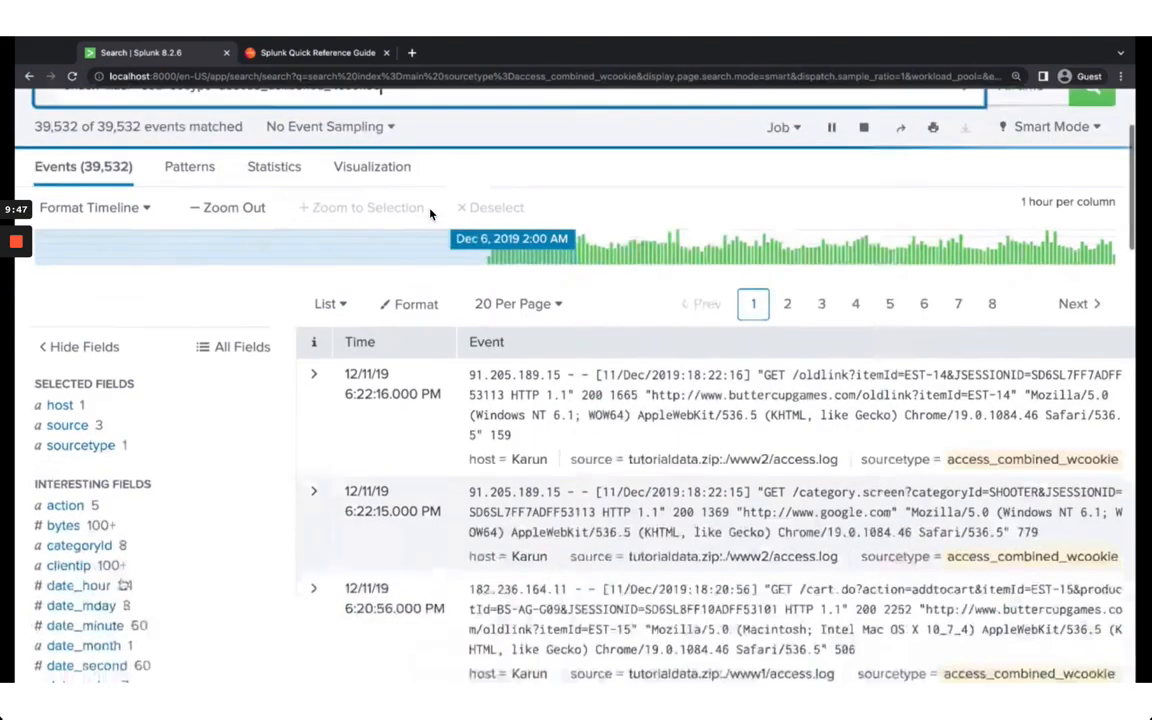
{"action": "left_click", "coordinate": [63, 510]}
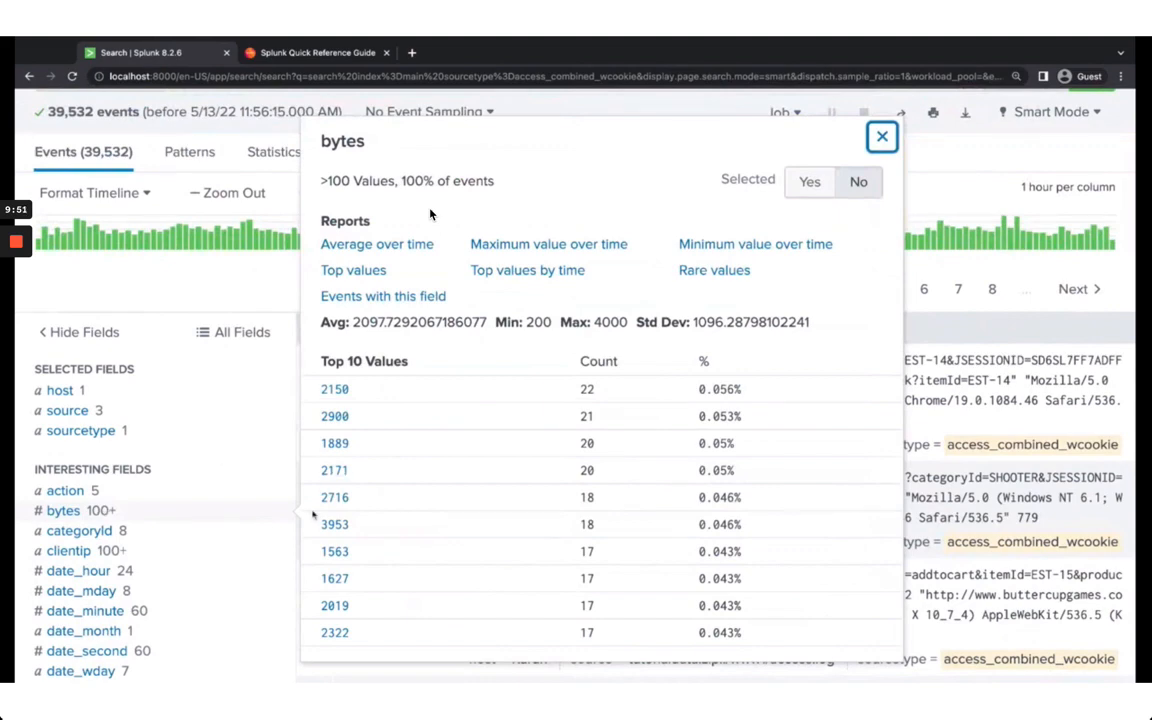
{"action": "scroll", "coordinate": [430, 213], "scroll_direction": "up", "scroll_amount": 3}
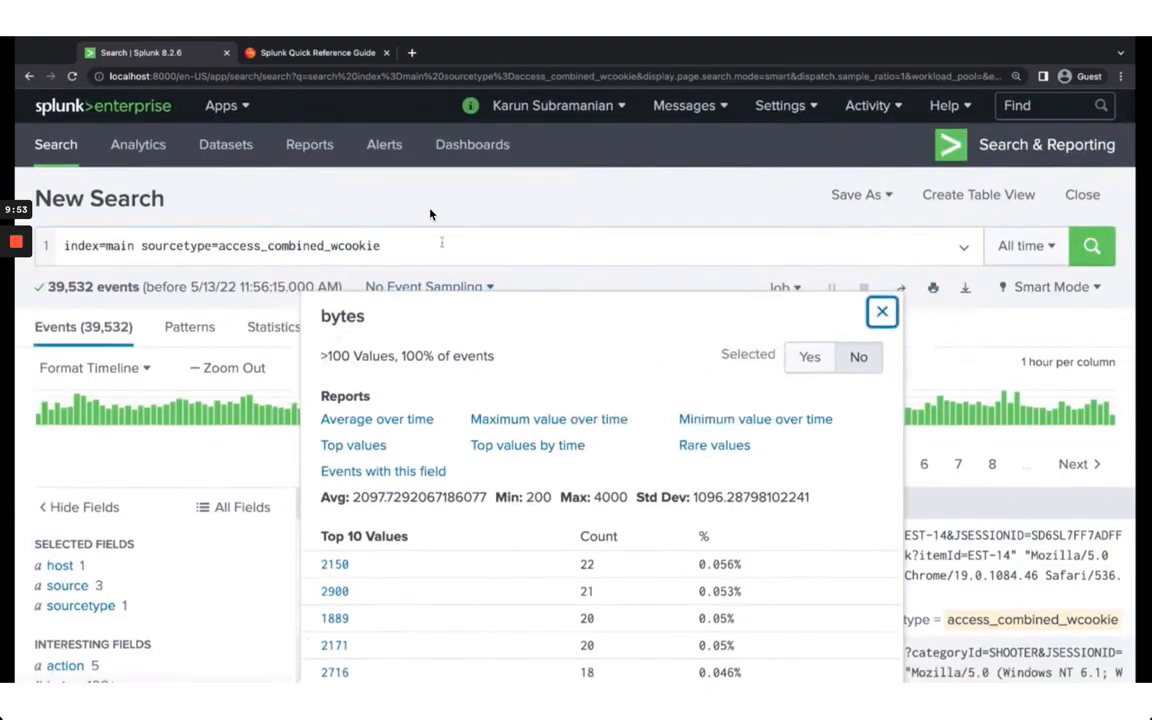
Step: Add | eval Kbytes = bytes / 1024 on a second line of the search and run it
{"action": "left_click", "coordinate": [430, 213]}
{"action": "key", "text": "shift+Return"}
{"action": "type", "text": "| ev"}
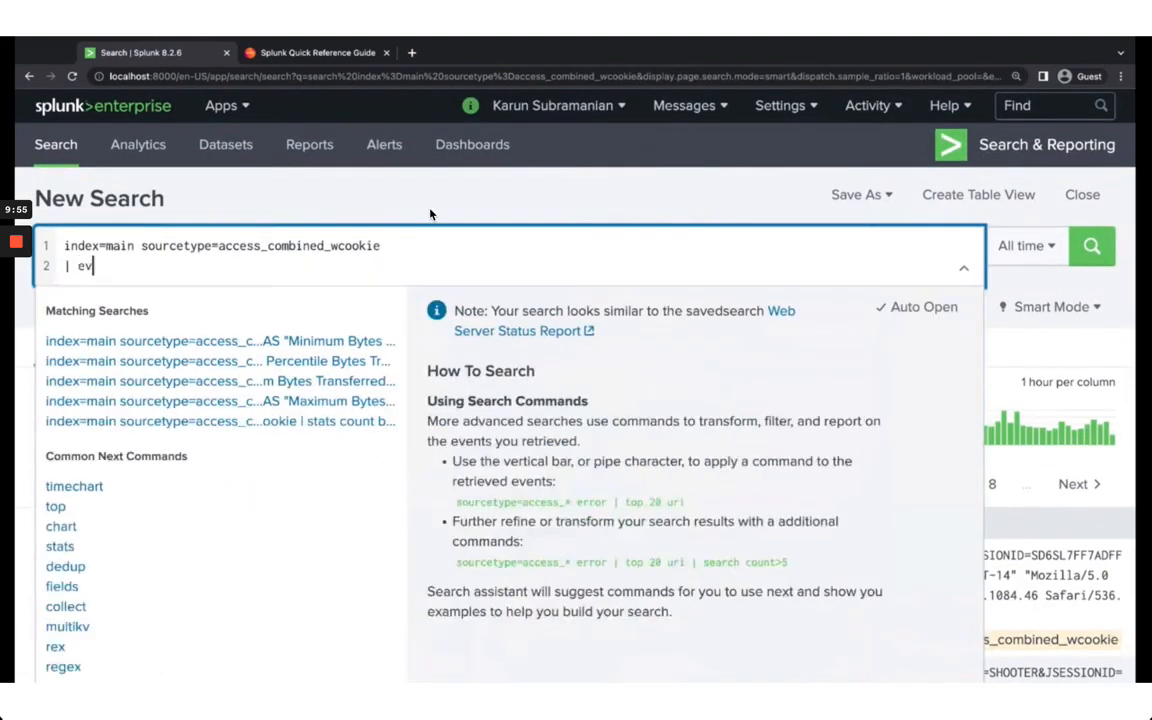
{"action": "type", "text": "al Kbytes "}
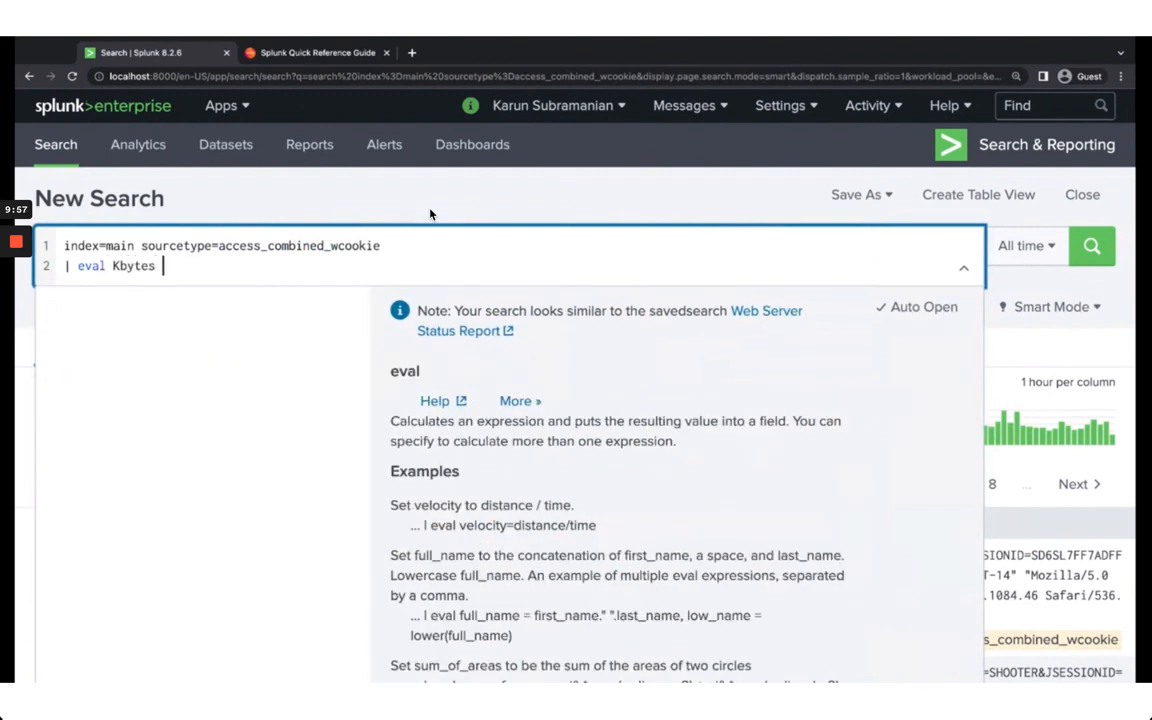
{"action": "type", "text": "= bytes / 1024"}
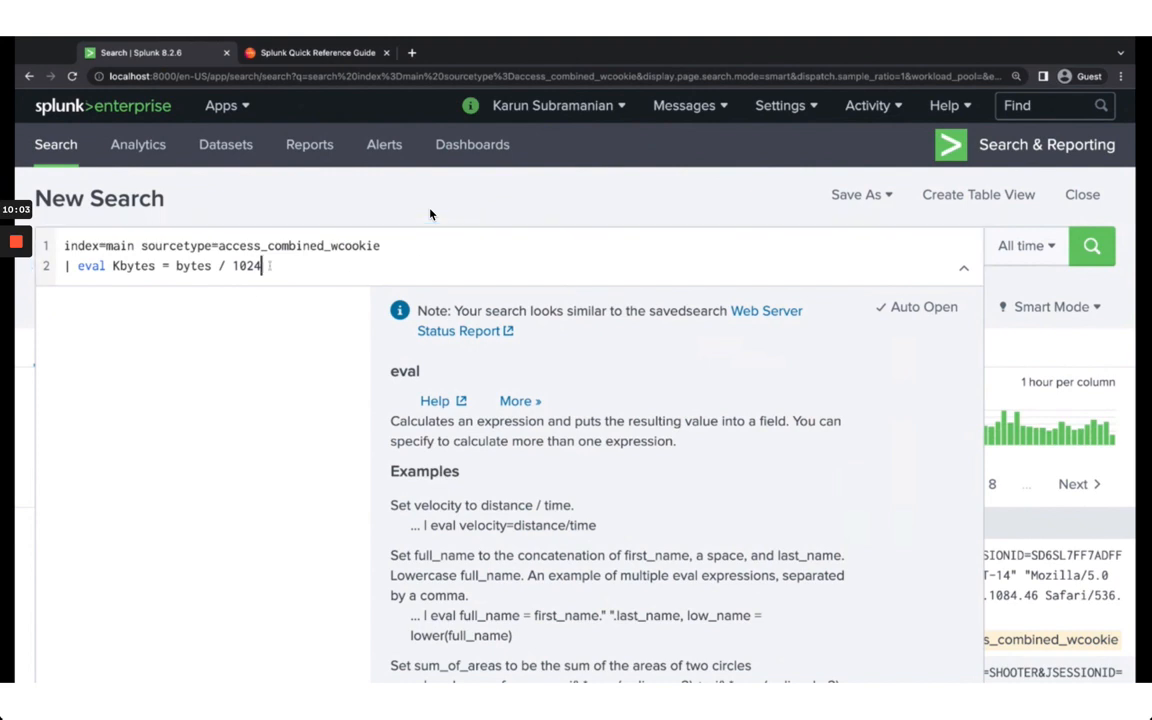
{"action": "key", "text": "shift+Left"}
{"action": "key", "text": "shift+Left"}
{"action": "key", "text": "shift+Left"}
{"action": "key", "text": "shift+Left"}
{"action": "key", "text": "shift+Left"}
{"action": "key", "text": "shift+Left"}
{"action": "key", "text": "shift+Left"}
{"action": "key", "text": "shift+Left"}
{"action": "key", "text": "shift+Left"}
{"action": "key", "text": "shift+Left"}
{"action": "key", "text": "shift+Left"}
{"action": "key", "text": "shift+Left"}
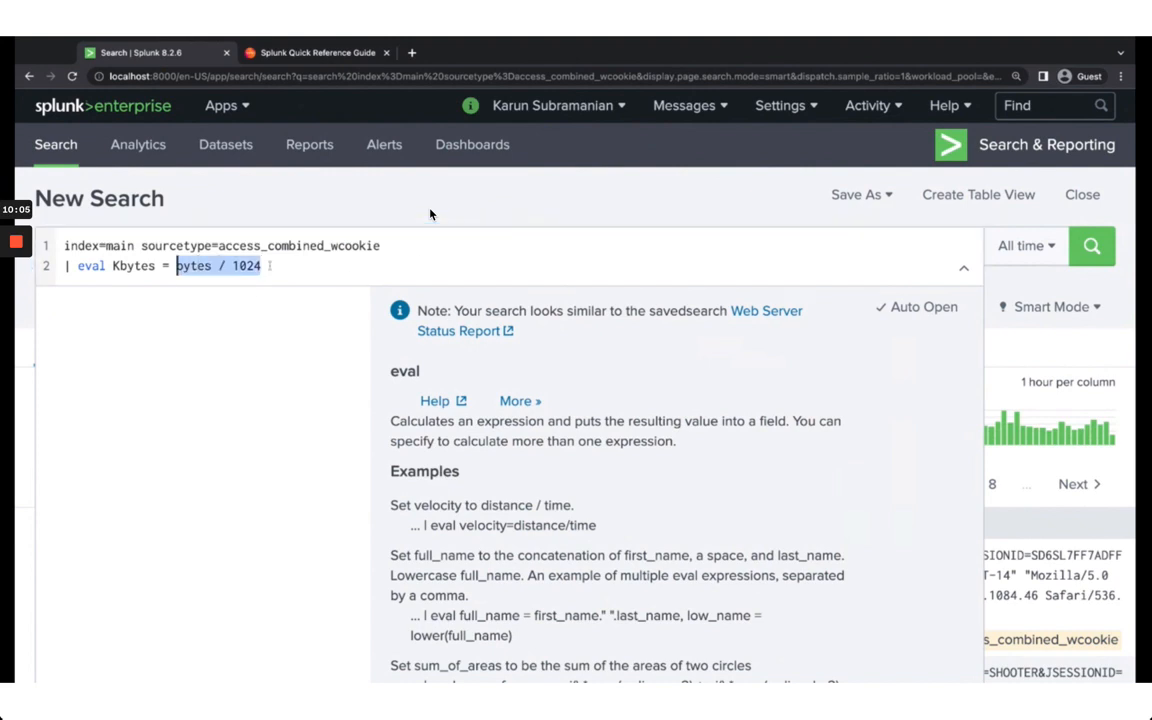
{"action": "left_click", "coordinate": [333, 265]}
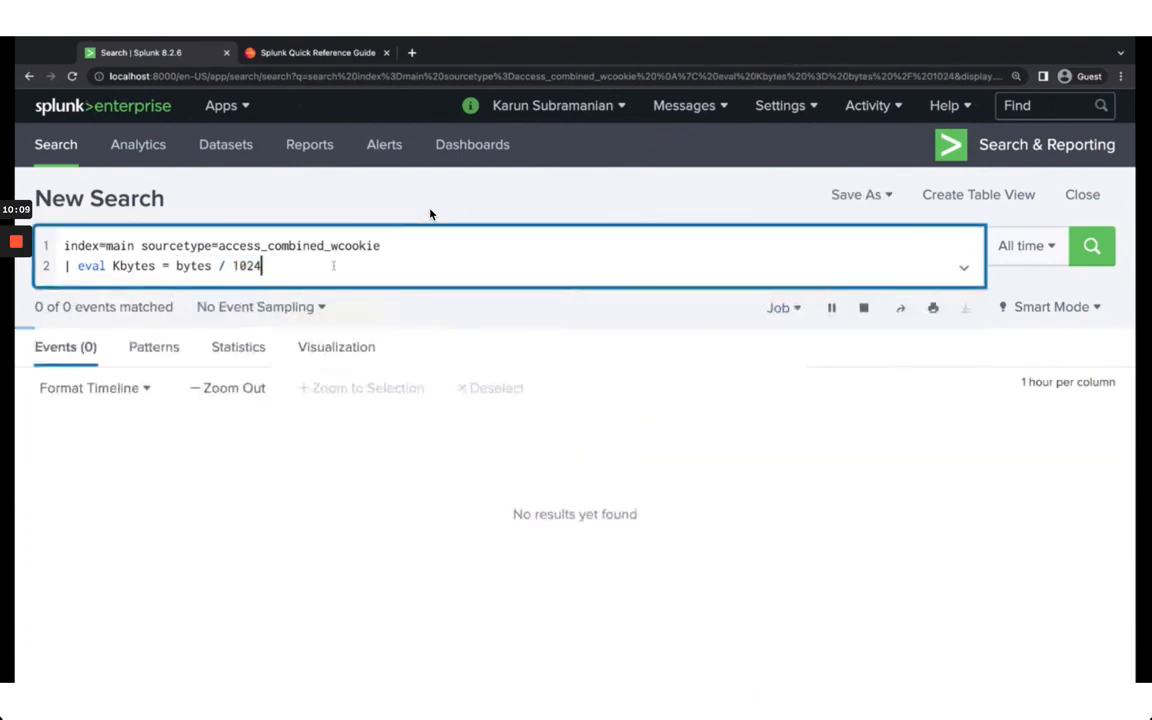
Step: View the value summary of the new Kbytes field in the interesting fields and close it
{"action": "scroll", "coordinate": [430, 214], "scroll_direction": "down", "scroll_amount": 5}
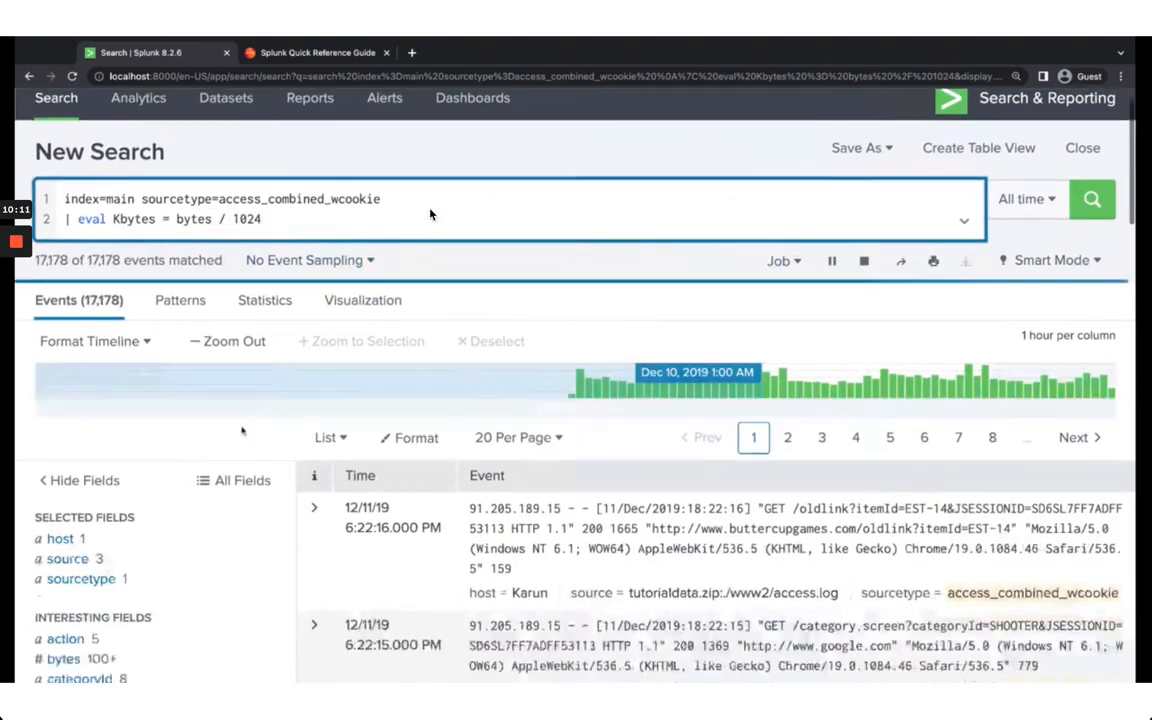
{"action": "scroll", "coordinate": [430, 214], "scroll_direction": "down", "scroll_amount": 3}
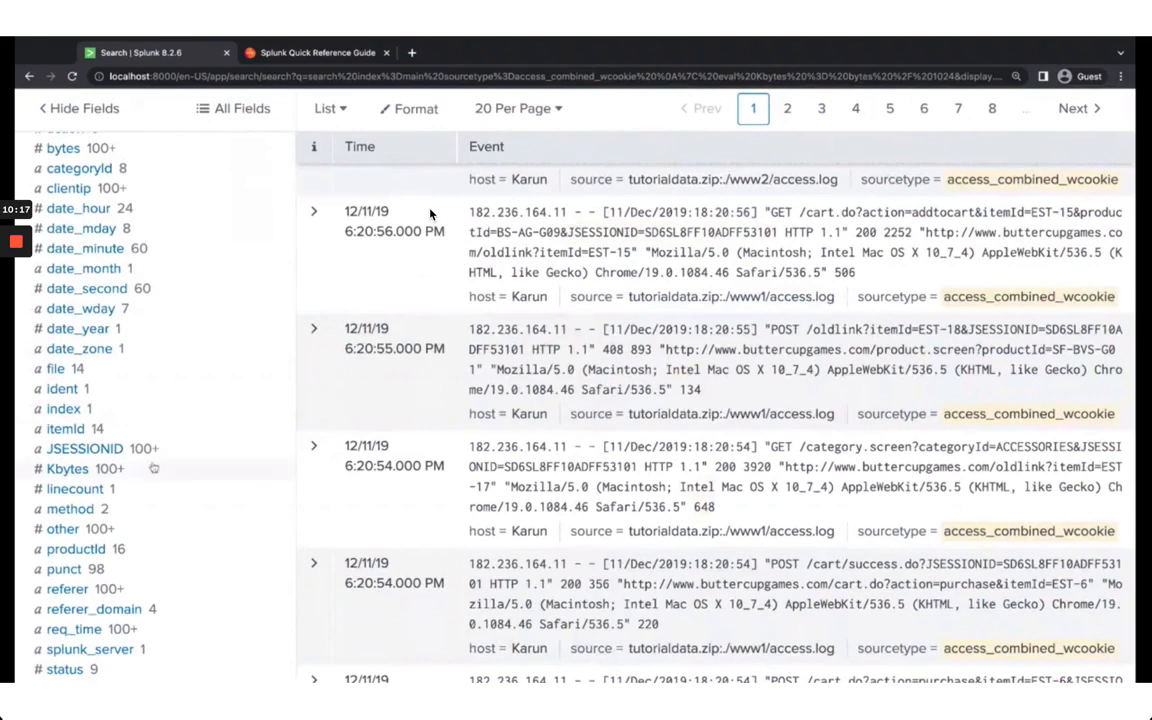
{"action": "left_click", "coordinate": [64, 470]}
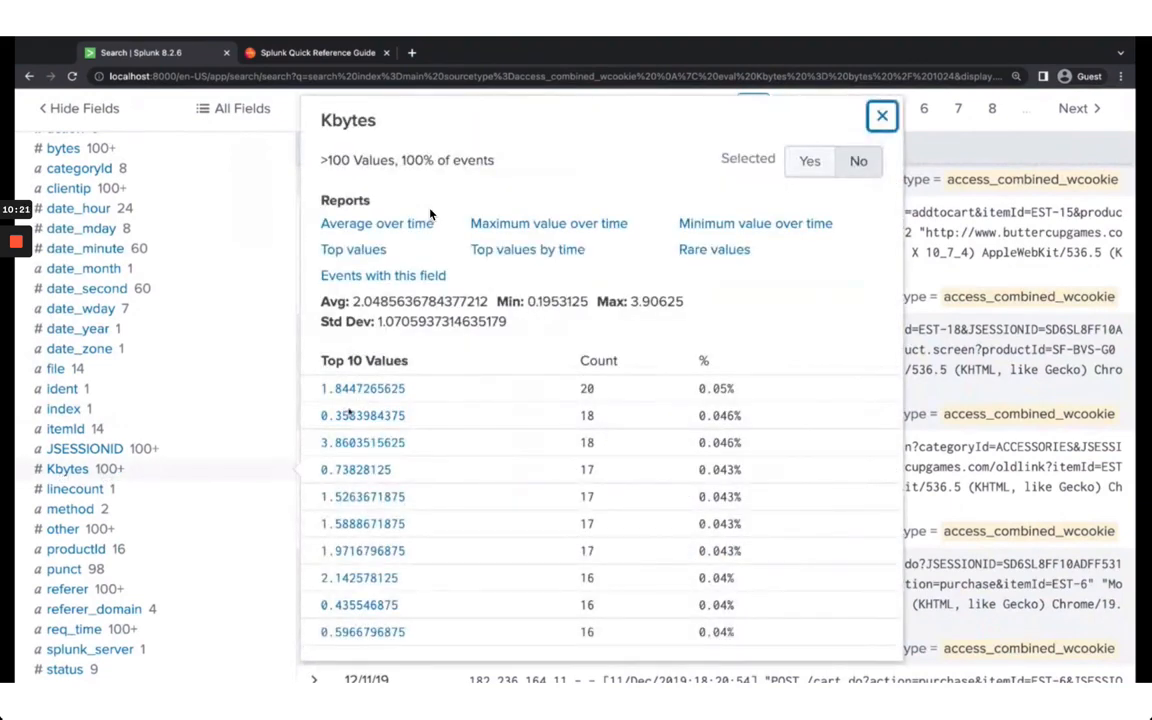
{"action": "left_click", "coordinate": [881, 117]}
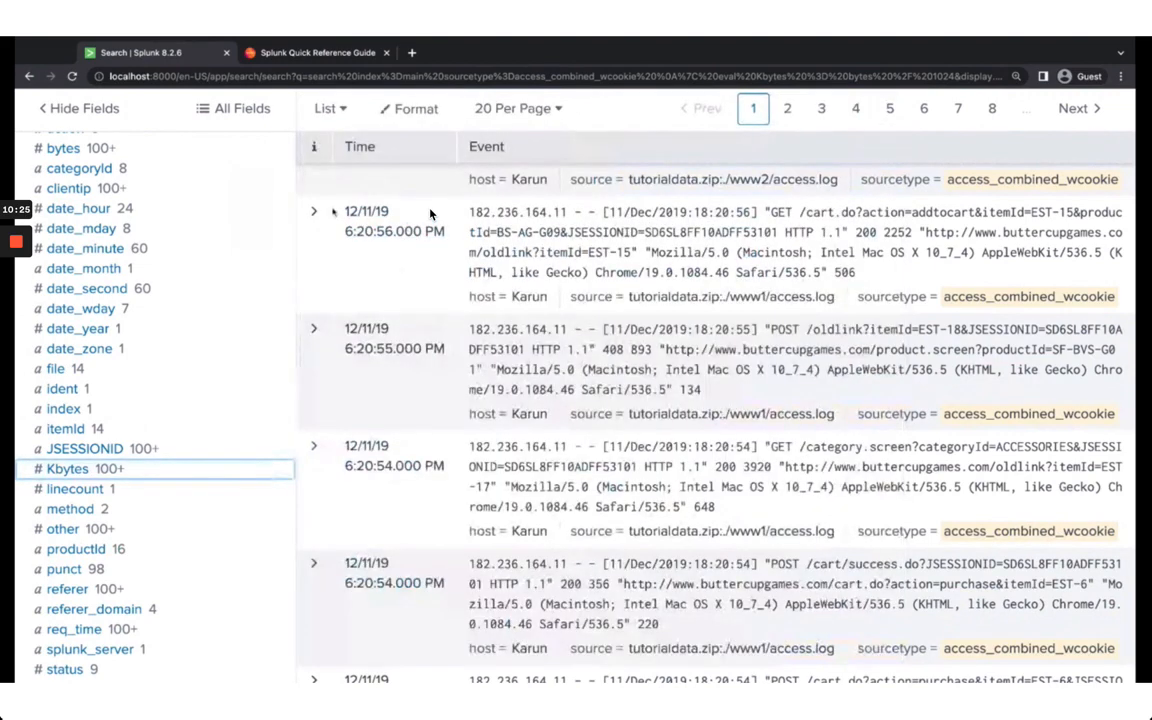
Step: Expand the third event to compare its Kbytes and bytes values, and collapse it again
{"action": "left_click", "coordinate": [313, 215]}
{"action": "scroll", "coordinate": [430, 213], "scroll_direction": "down", "scroll_amount": 3}
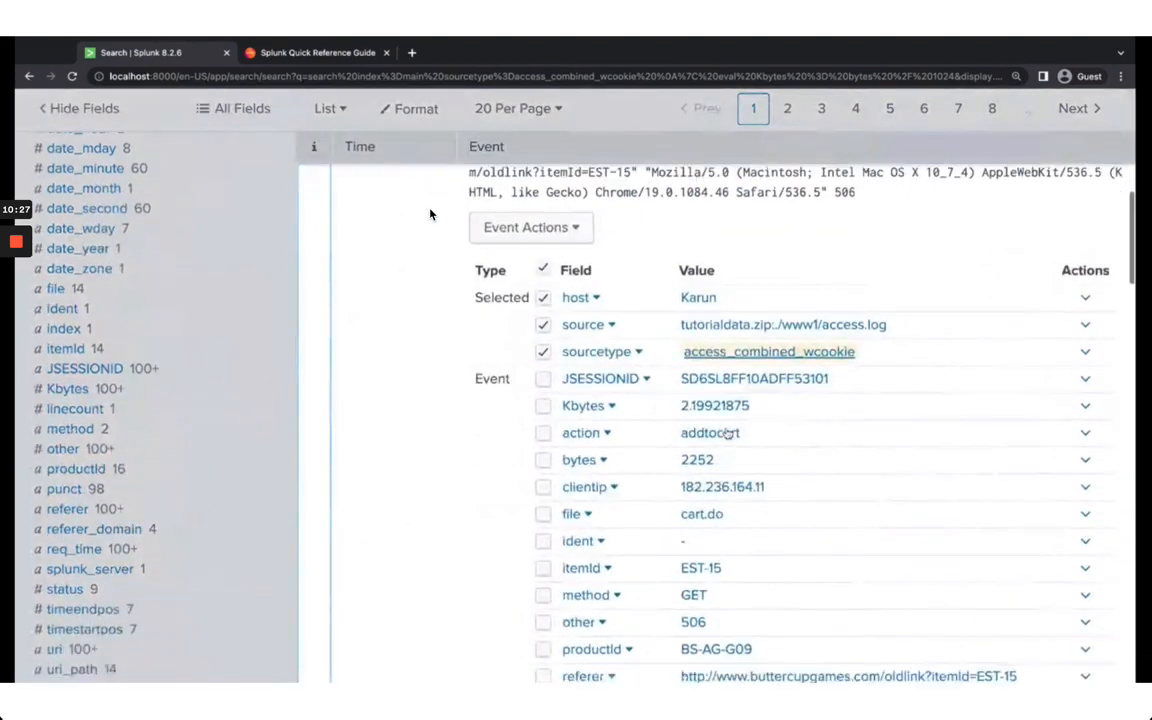
{"action": "scroll", "coordinate": [430, 213], "scroll_direction": "down", "scroll_amount": 2}
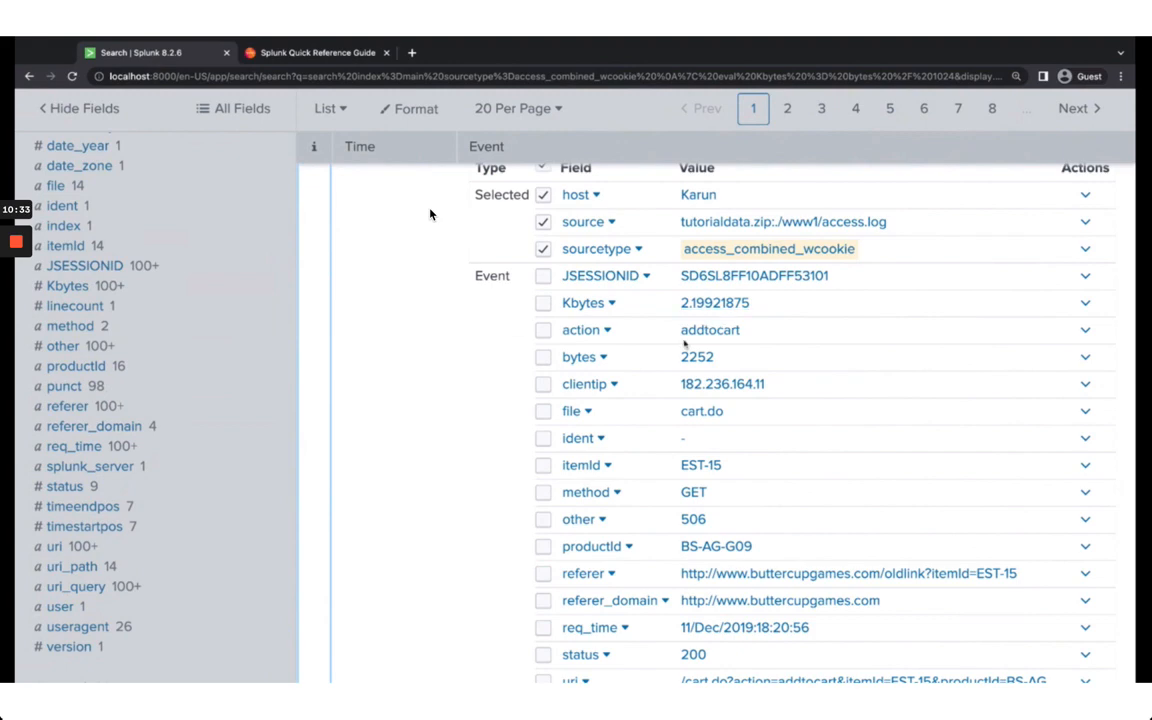
{"action": "scroll", "coordinate": [510, 315], "scroll_direction": "up", "scroll_amount": 10}
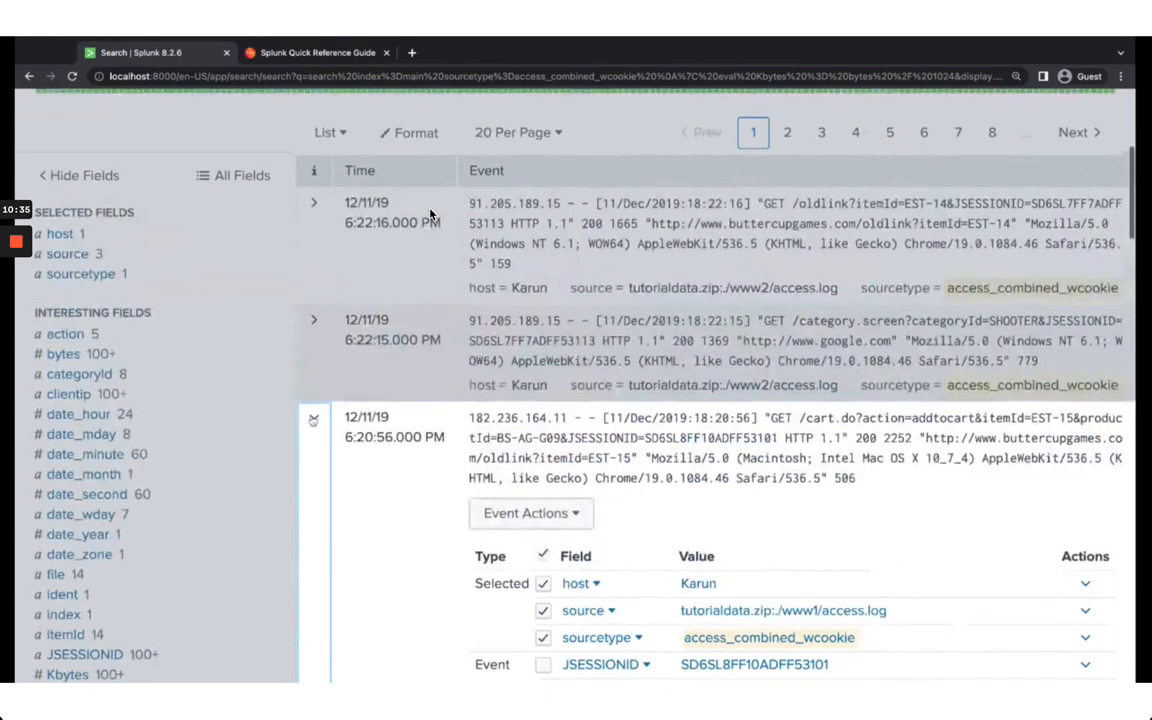
{"action": "left_click", "coordinate": [314, 416]}
Step: Expand the first event and compare its Kbytes and bytes values with the eval expression in the search
{"action": "left_click", "coordinate": [314, 203]}
{"action": "scroll", "coordinate": [430, 214], "scroll_direction": "down", "scroll_amount": 5}
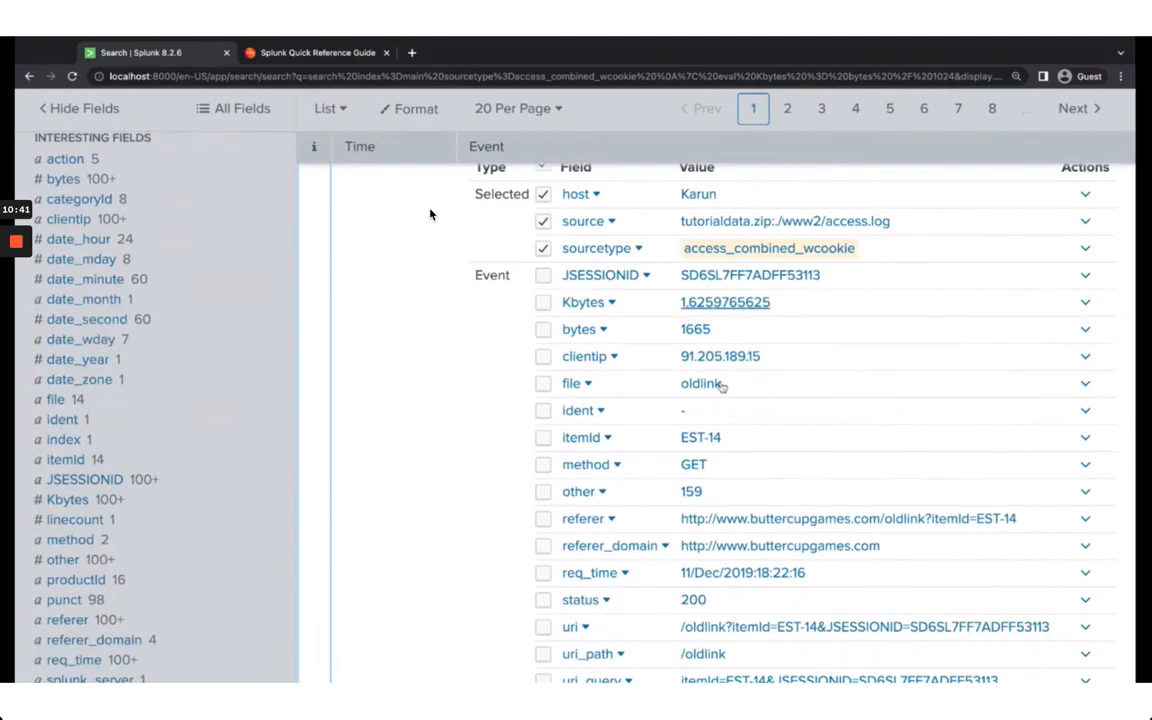
{"action": "scroll", "coordinate": [710, 460], "scroll_direction": "up", "scroll_amount": 6}
{"action": "scroll", "coordinate": [430, 214], "scroll_direction": "up", "scroll_amount": 3}
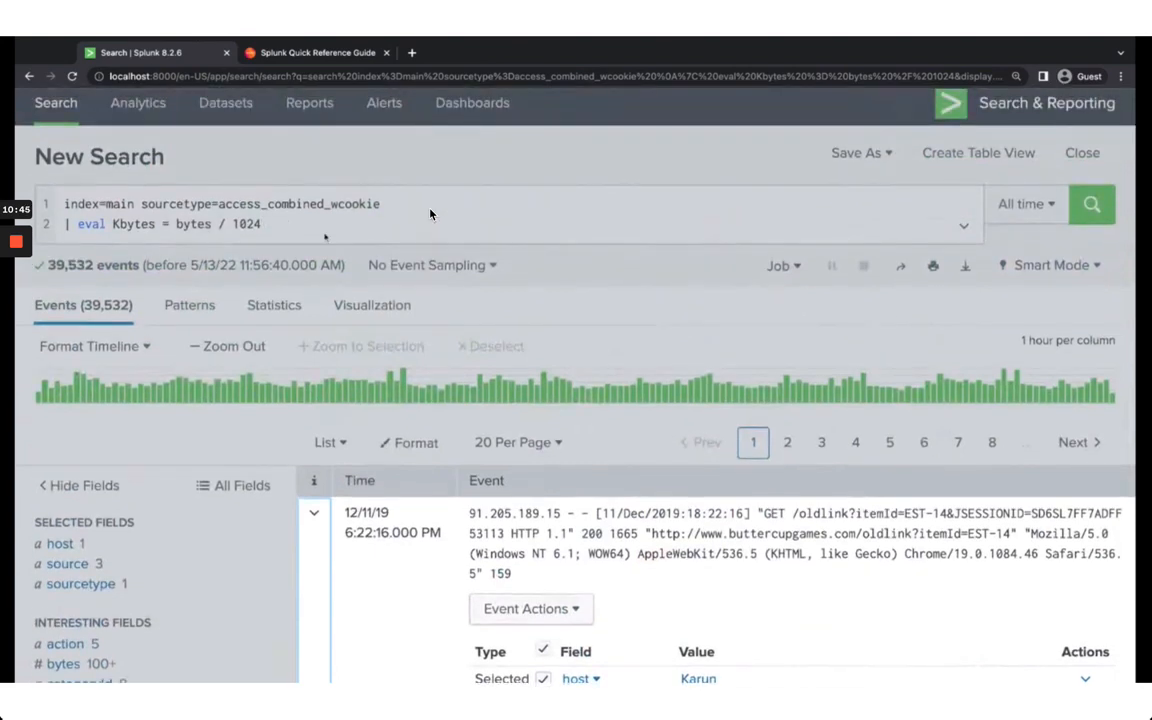
{"action": "scroll", "coordinate": [430, 214], "scroll_direction": "down", "scroll_amount": 3}
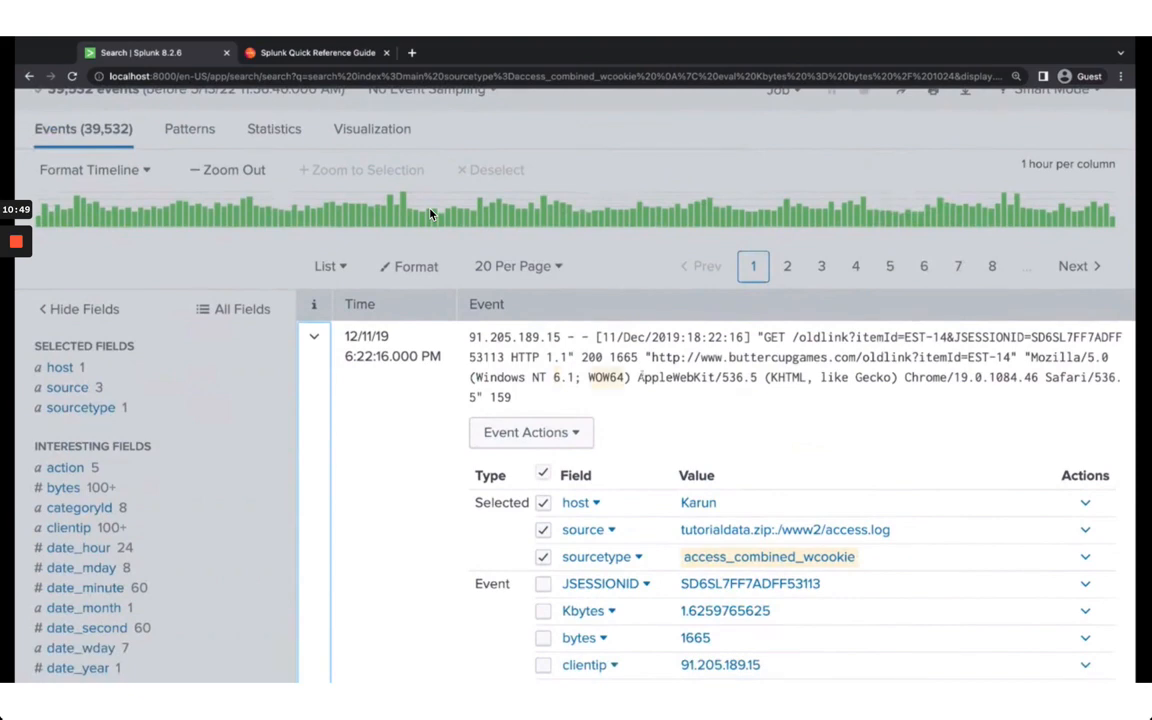
{"action": "scroll", "coordinate": [430, 214], "scroll_direction": "down", "scroll_amount": 3}
{"action": "scroll", "coordinate": [430, 214], "scroll_direction": "up", "scroll_amount": 5}
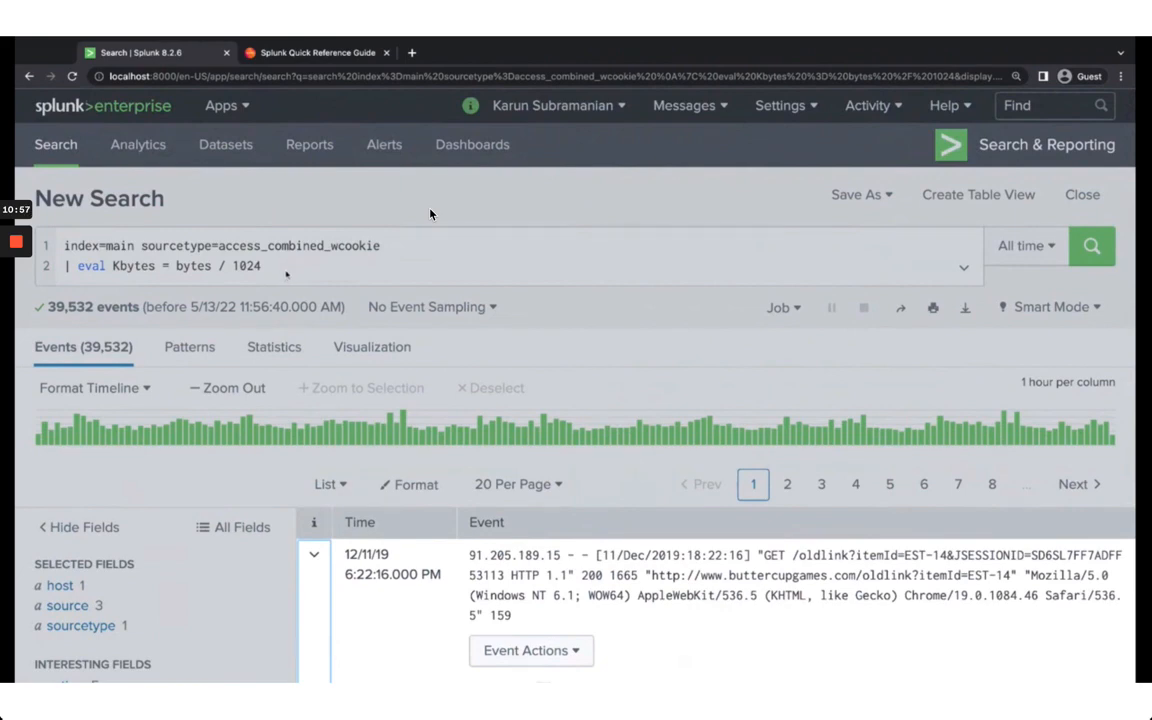
Step: Collapse the first event and reopen the Kbytes value summary to examine the decimals of its top values
{"action": "scroll", "coordinate": [430, 214], "scroll_direction": "down", "scroll_amount": 5}
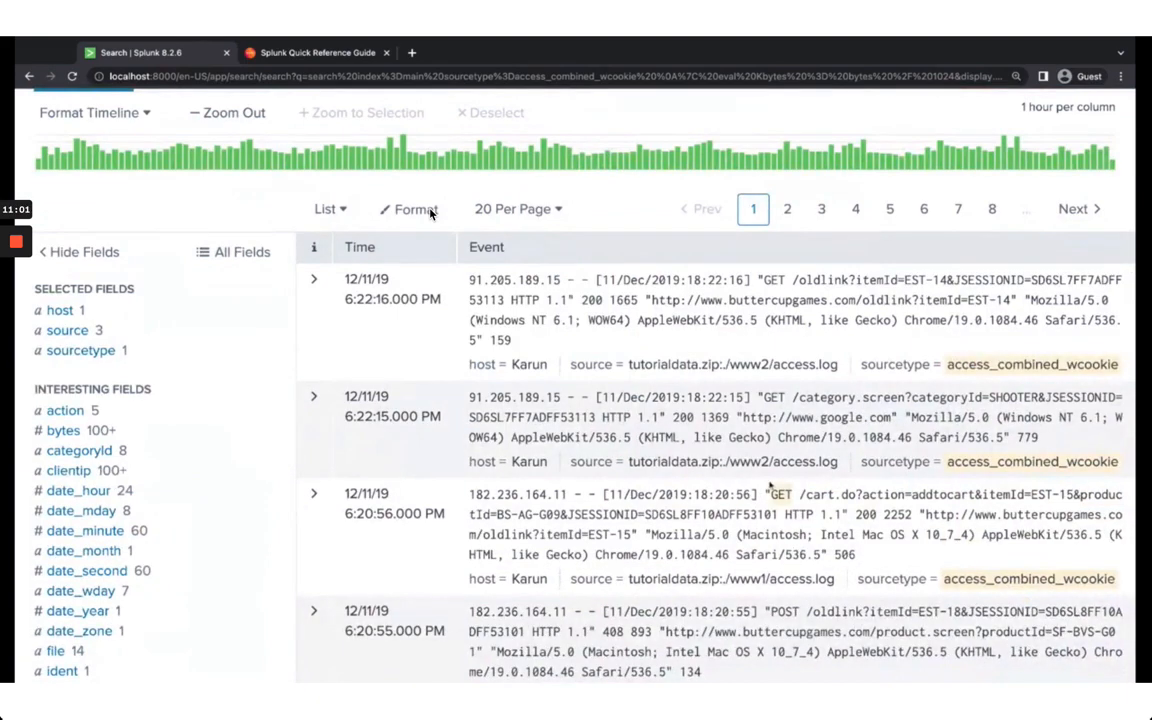
{"action": "scroll", "coordinate": [125, 540], "scroll_direction": "down", "scroll_amount": 5}
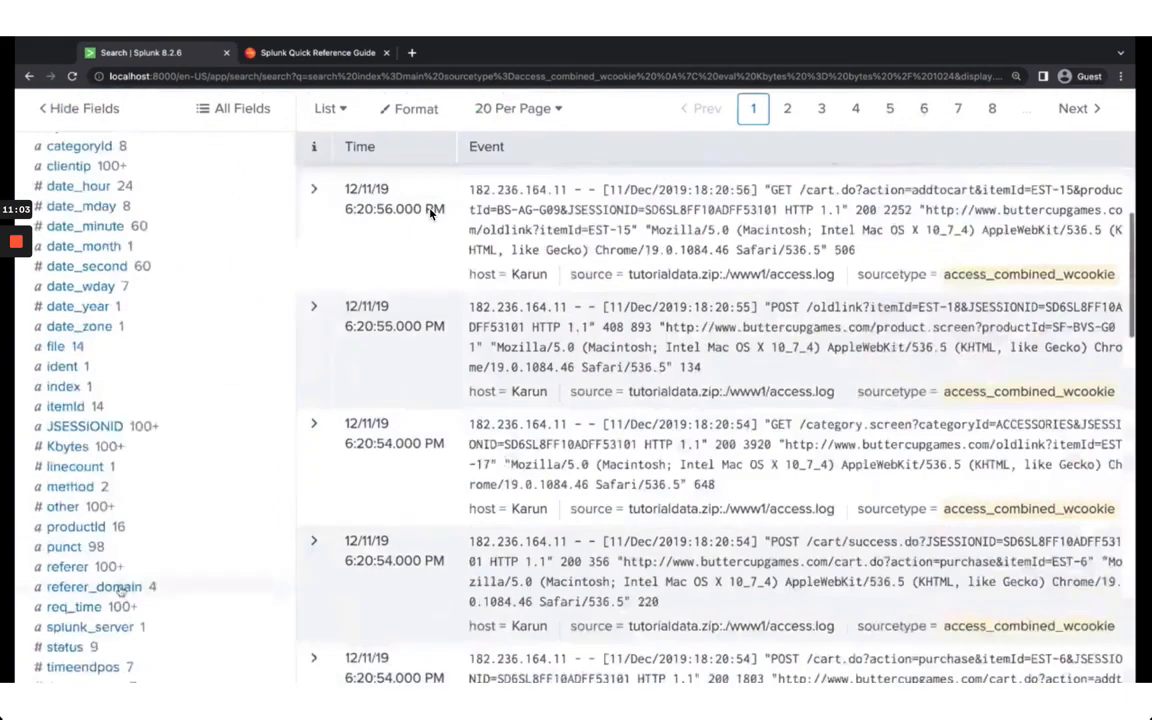
{"action": "left_click", "coordinate": [67, 401]}
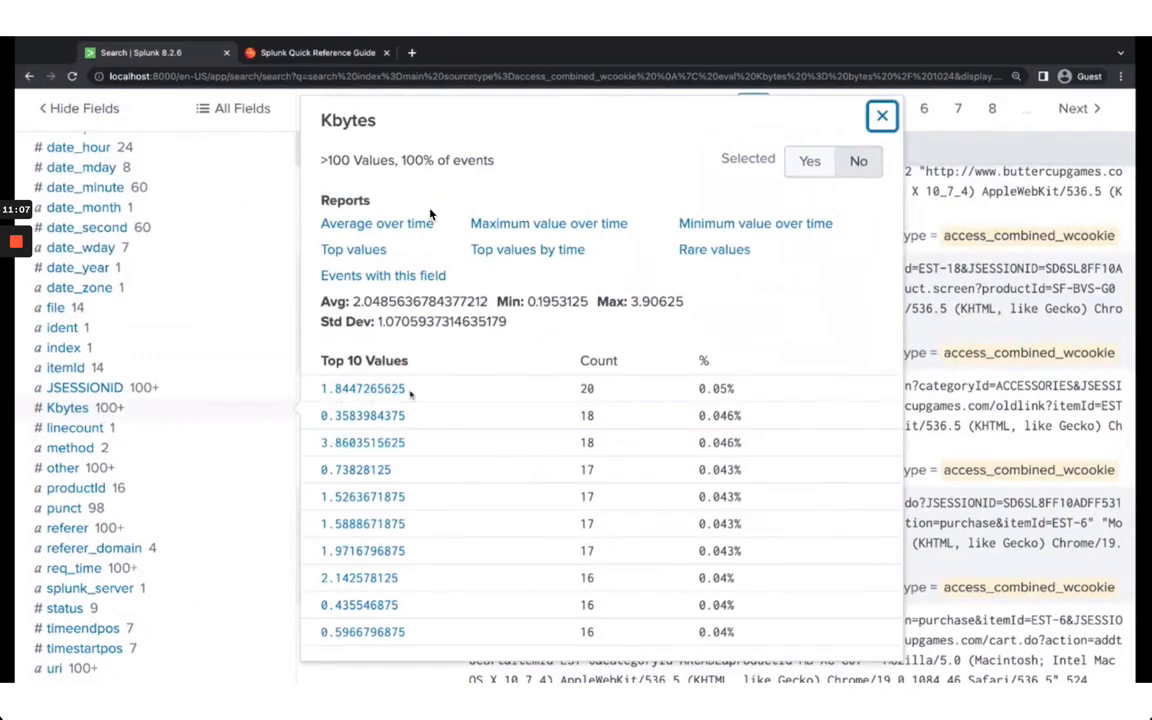
Step: Add | eval Kbytes = round(Kbytes, 2) on a third line of the search and run it
{"action": "scroll", "coordinate": [400, 400], "scroll_direction": "up", "scroll_amount": 10}
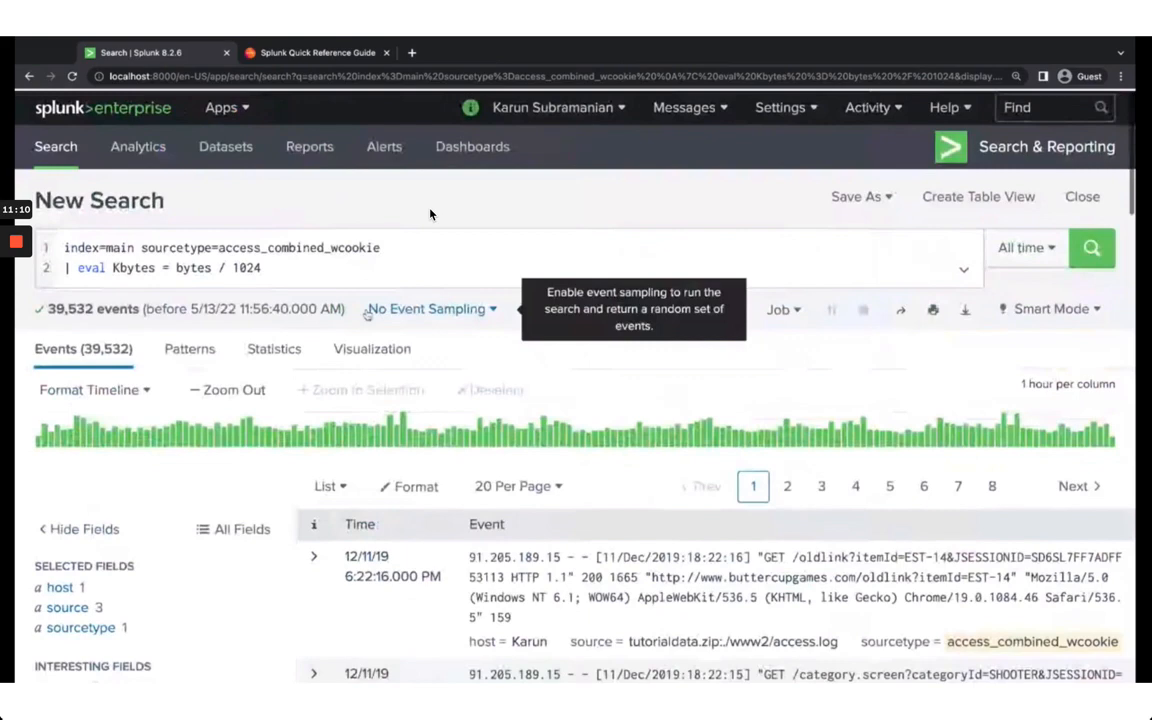
{"action": "left_click", "coordinate": [375, 278]}
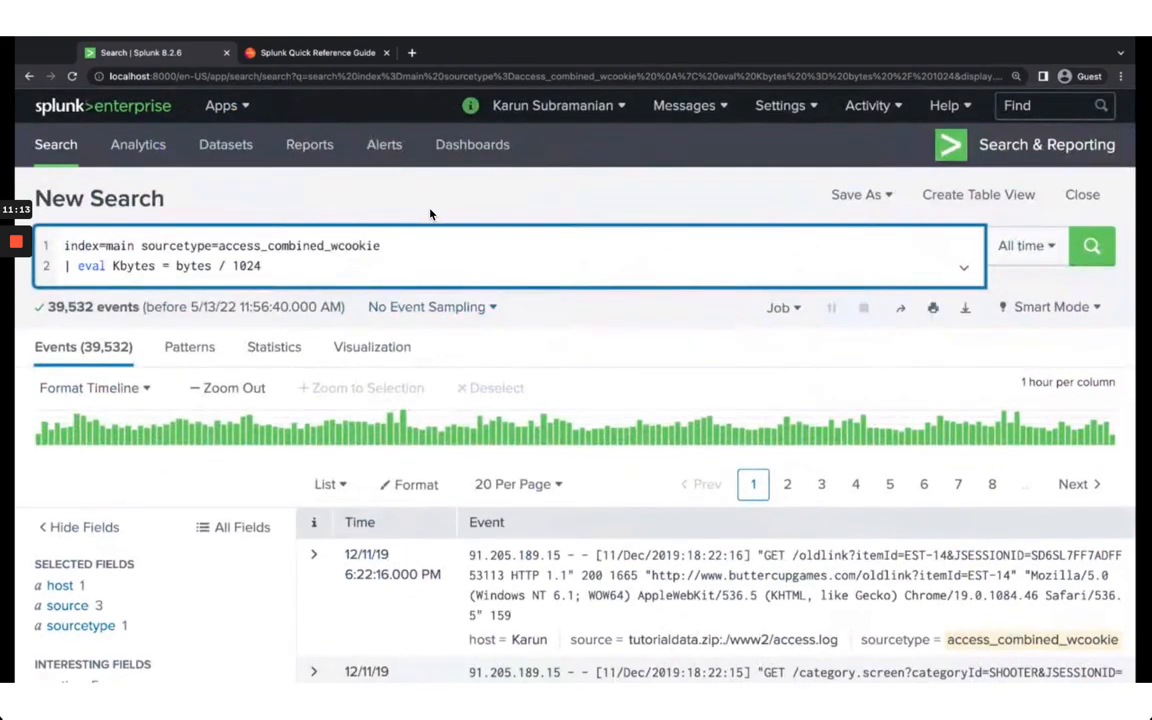
{"action": "key", "text": "Return"}
{"action": "type", "text": "| eval"}
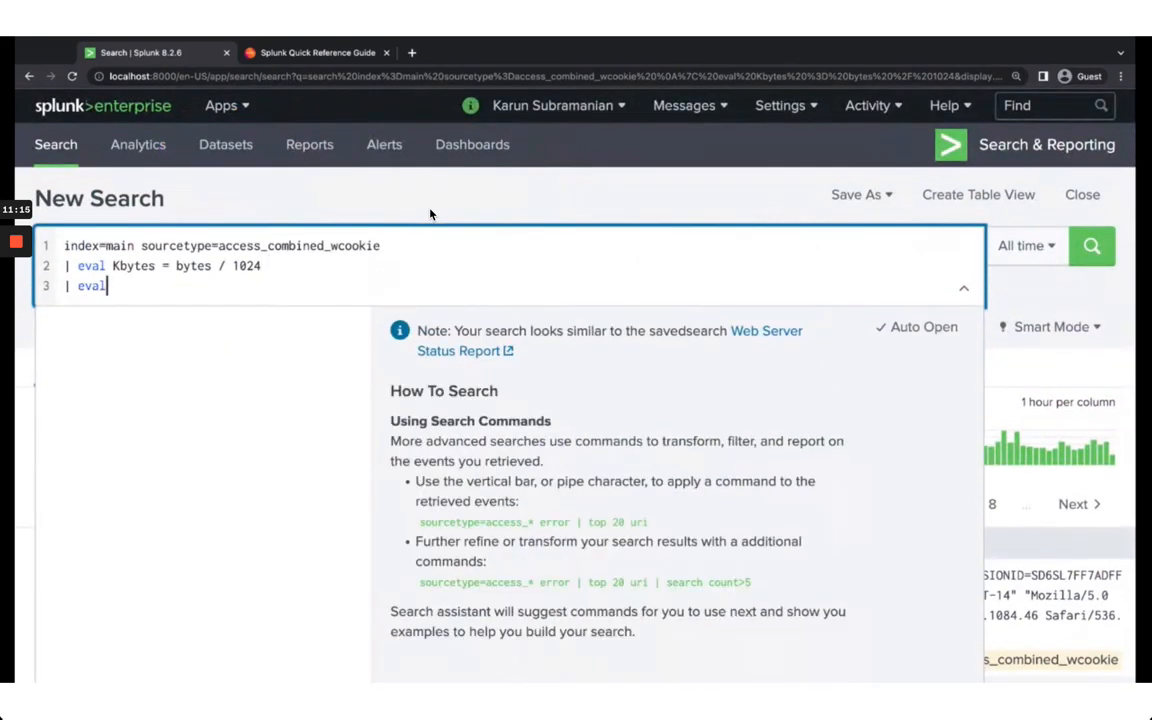
{"action": "type", "text": " Kbytes ="}
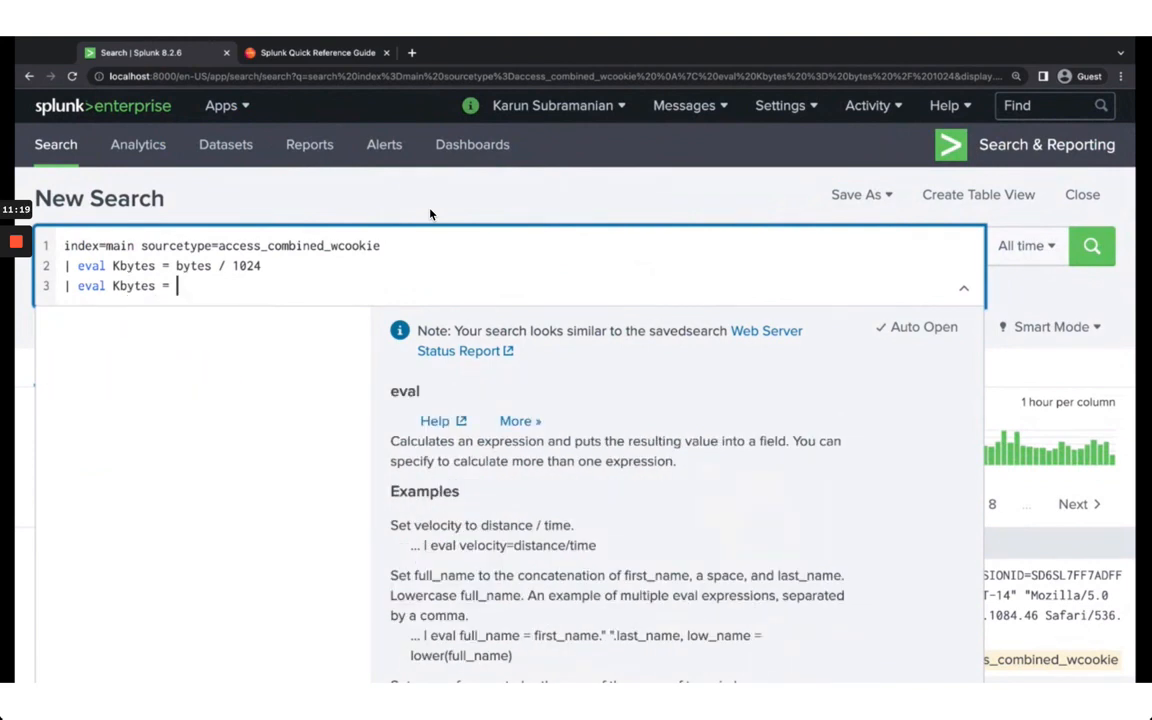
{"action": "type", "text": " round("}
{"action": "type", "text": "Kbytes"}
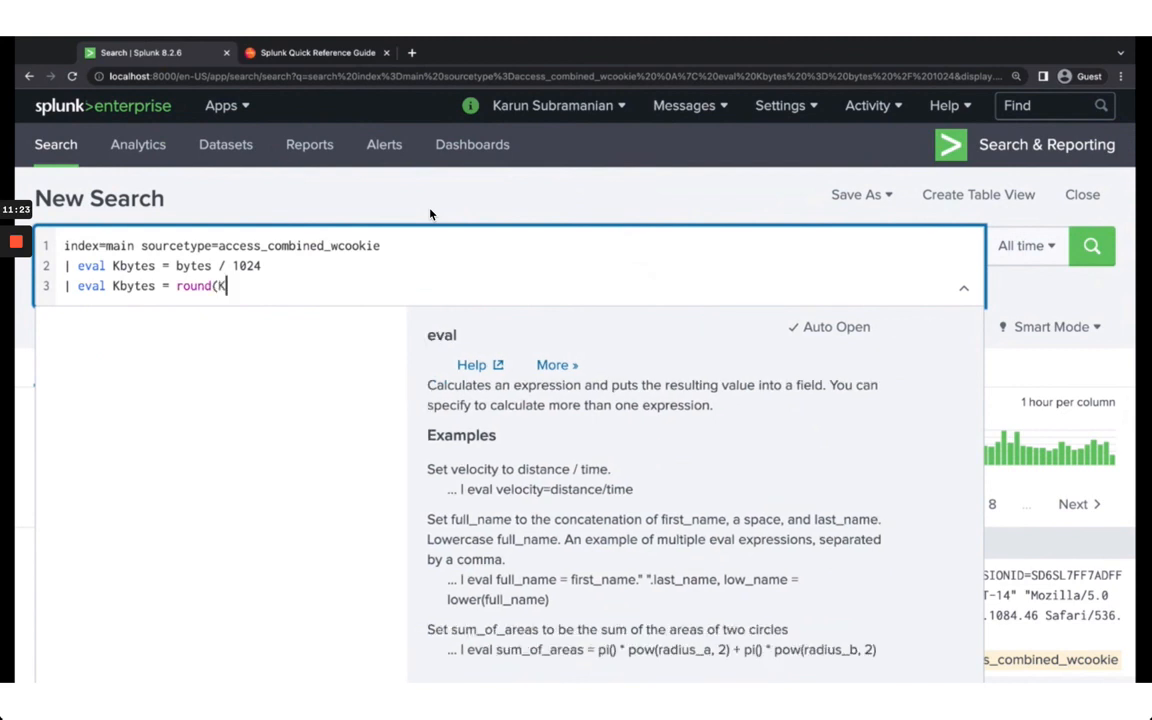
{"action": "type", "text": ", 2)"}
{"action": "key", "text": "Return"}
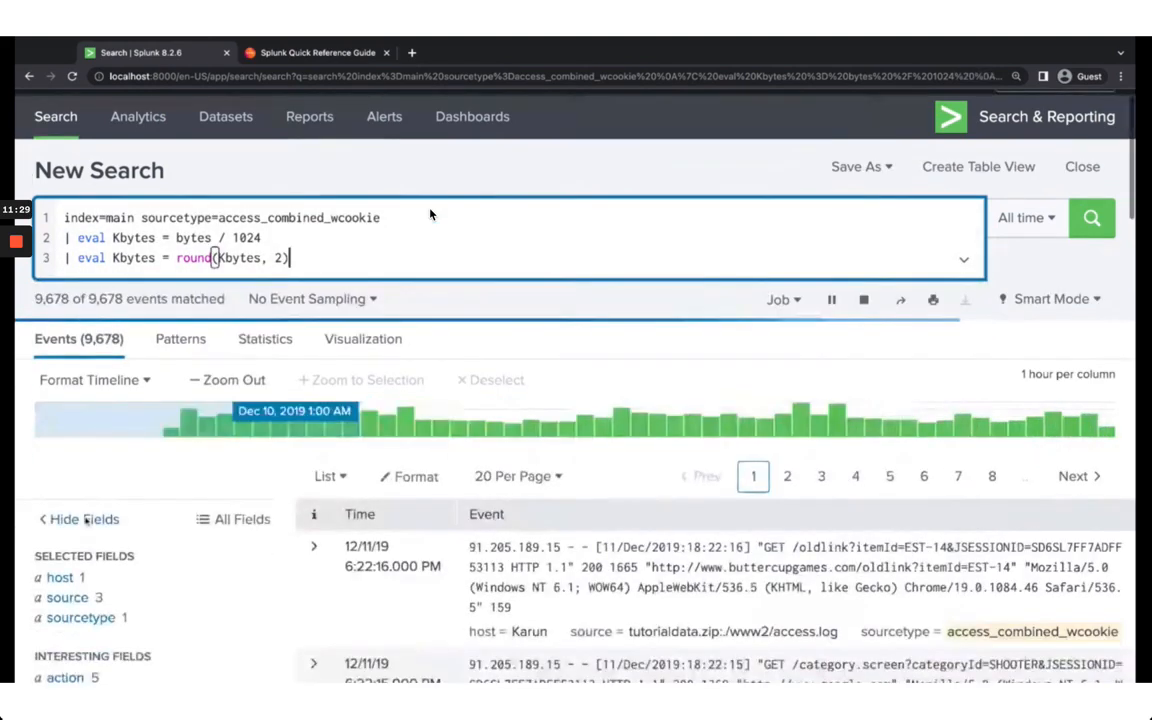
Step: Open the Kbytes value summary to check the decimals of its top values, and close it again
{"action": "scroll", "coordinate": [430, 214], "scroll_direction": "down", "scroll_amount": 5}
{"action": "scroll", "coordinate": [86, 518], "scroll_direction": "down", "scroll_amount": 1}
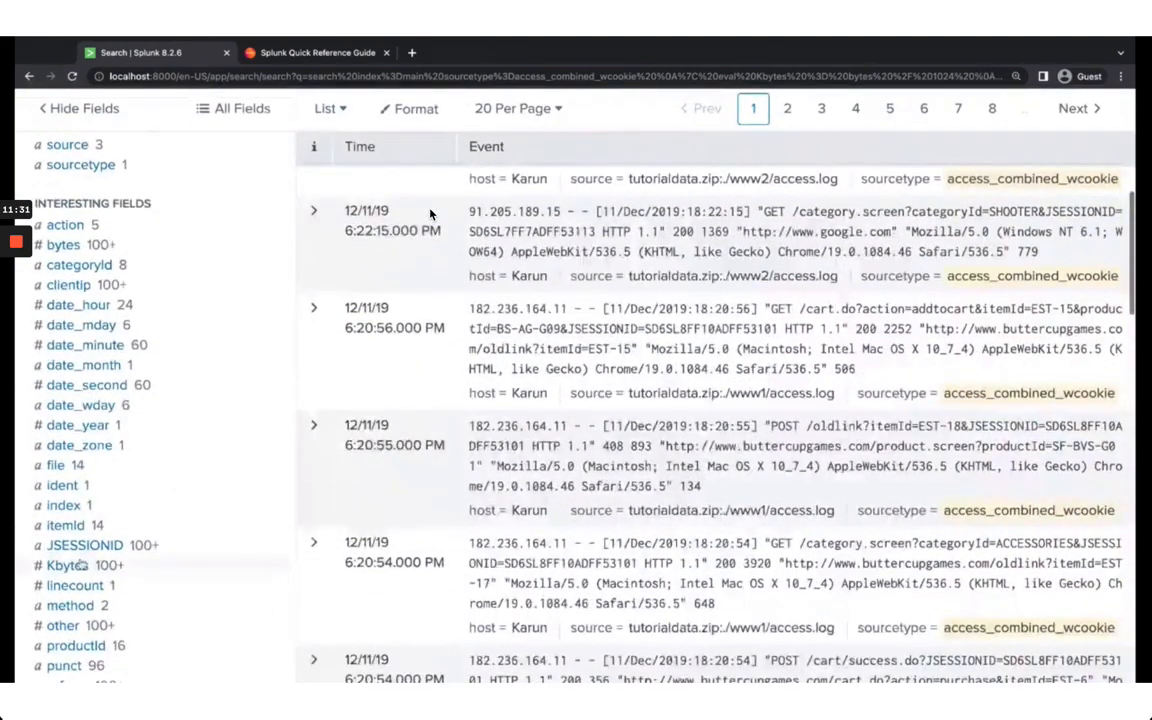
{"action": "left_click", "coordinate": [68, 565]}
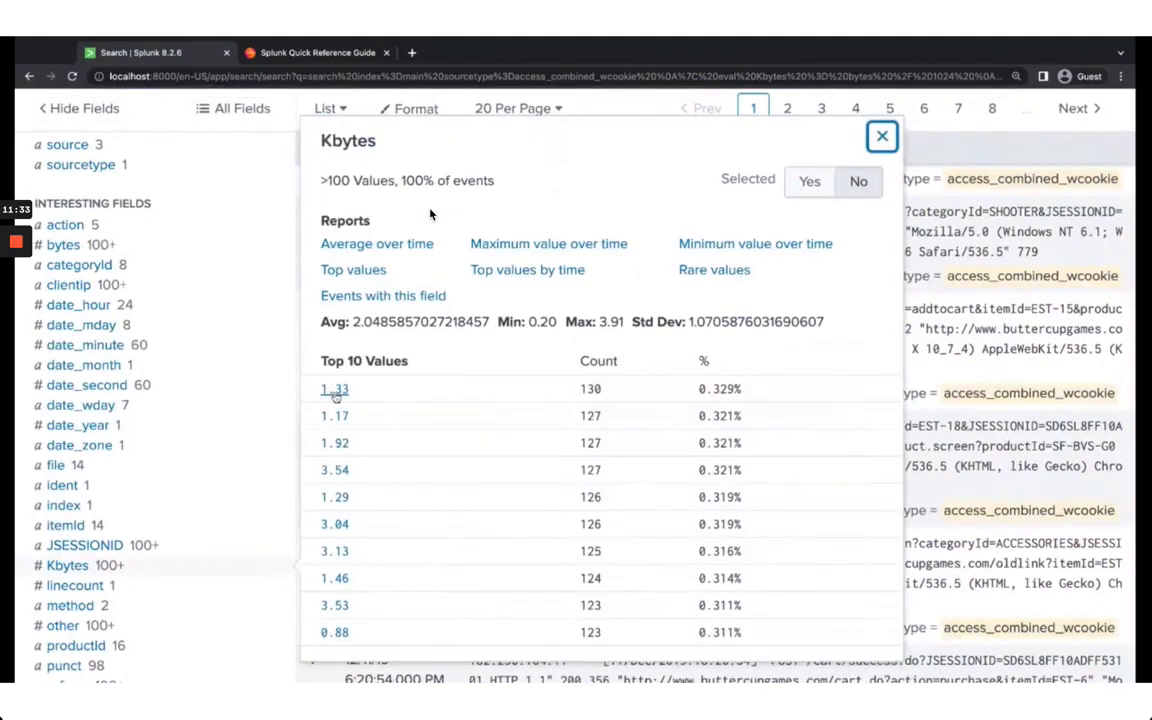
{"action": "scroll", "coordinate": [335, 395], "scroll_direction": "up", "scroll_amount": 2}
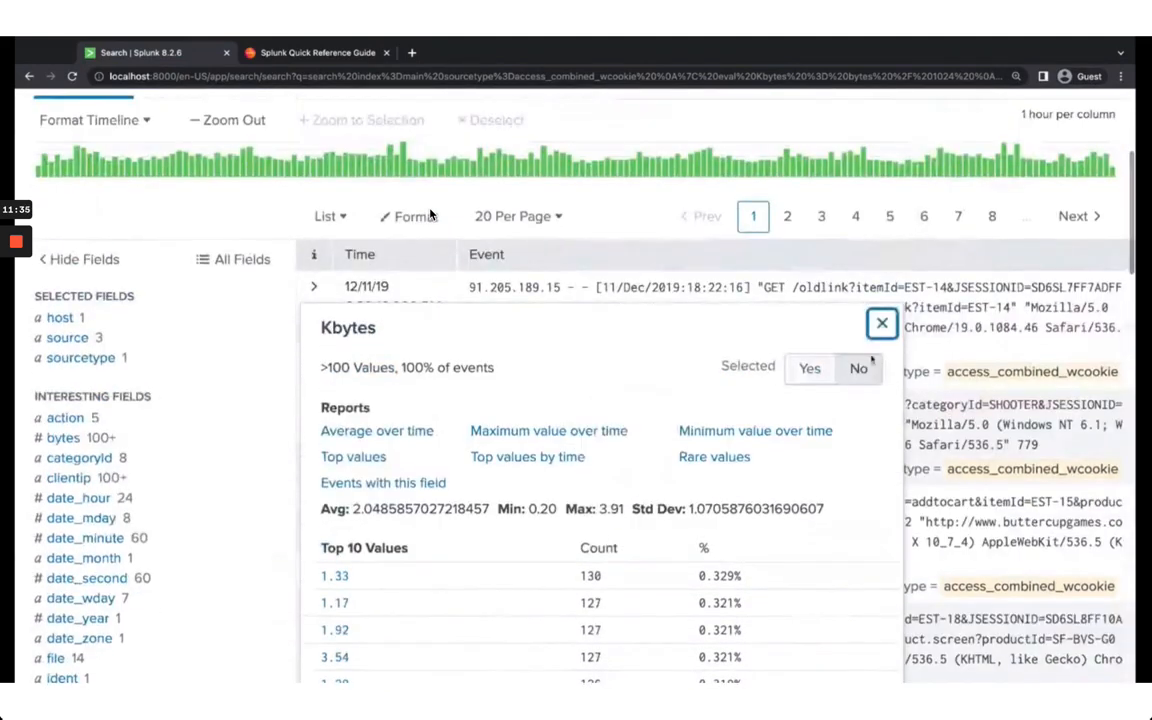
{"action": "key", "text": "Escape"}
{"action": "scroll", "coordinate": [430, 214], "scroll_direction": "up", "scroll_amount": 5}
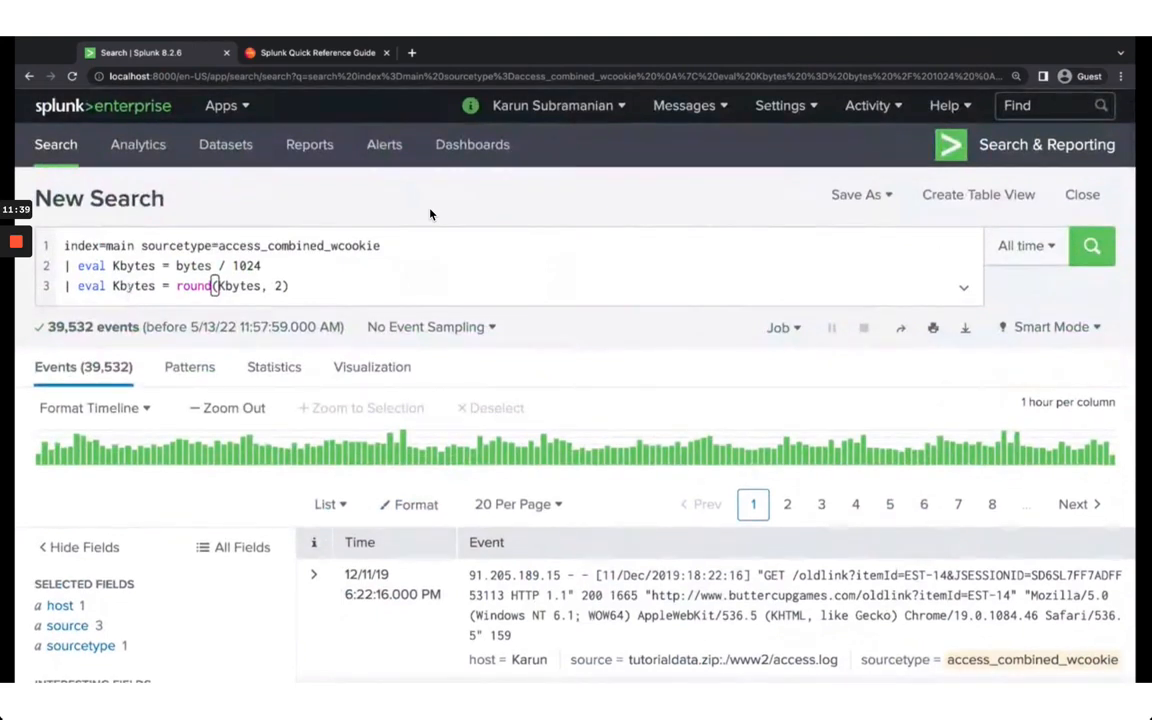
Step: Compare the Kbytes field name on both eval lines and inside the round function
{"action": "double_click", "coordinate": [133, 285]}
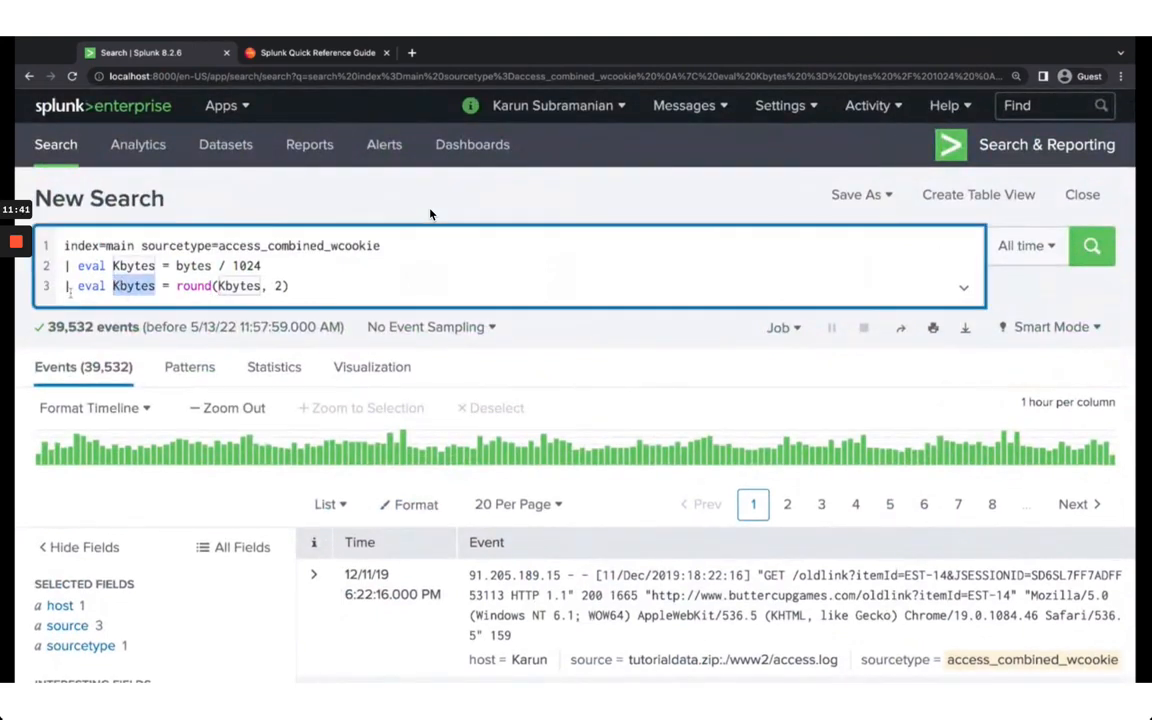
{"action": "key", "text": "Up"}
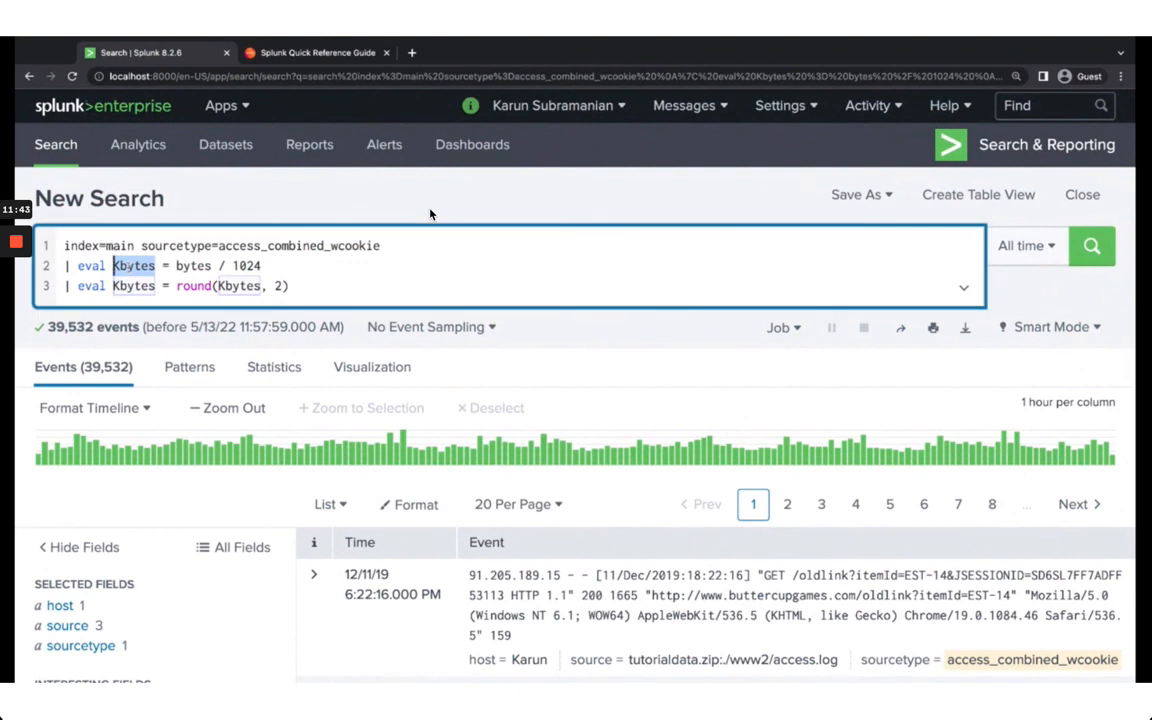
{"action": "key", "text": "Left"}
{"action": "key", "text": "Left"}
{"action": "key", "text": "Left"}
{"action": "key", "text": "Left"}
{"action": "key", "text": "Left"}
{"action": "key", "text": "Left"}
{"action": "key", "text": "Left"}
{"action": "key", "text": "Down"}
{"action": "key", "text": "End"}
{"action": "key", "text": "Left"}
{"action": "key", "text": "Left"}
{"action": "key", "text": "Left"}
{"action": "key", "text": "Left"}
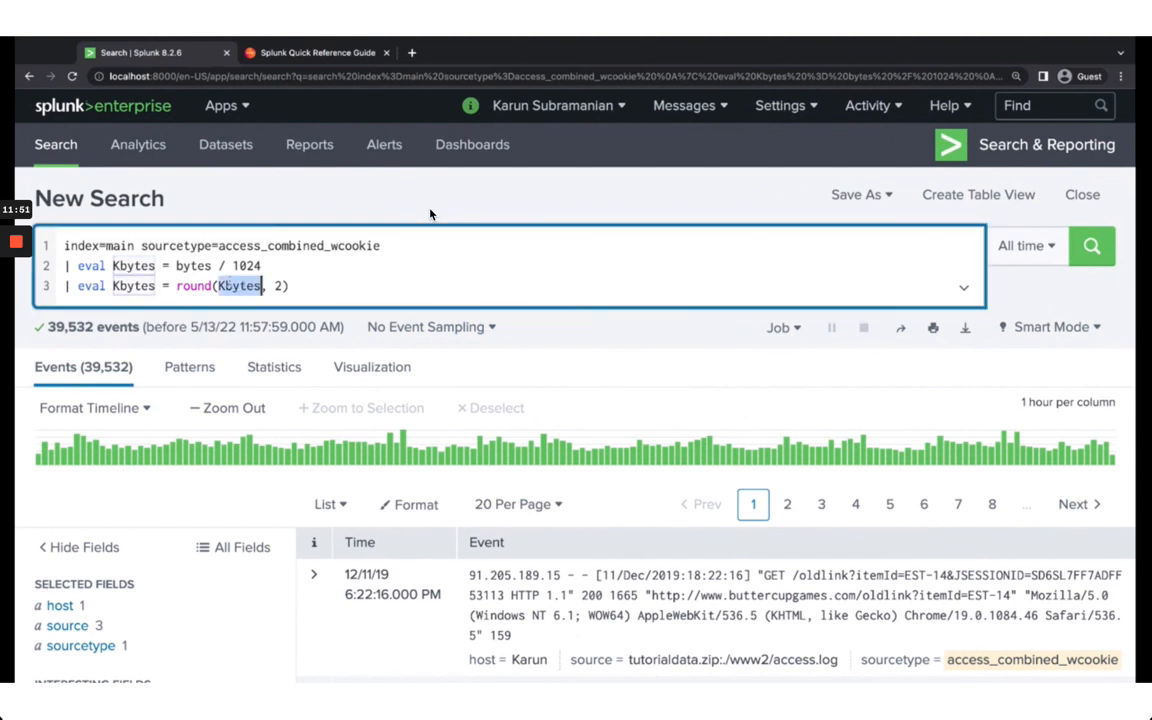
{"action": "double_click", "coordinate": [141, 266]}
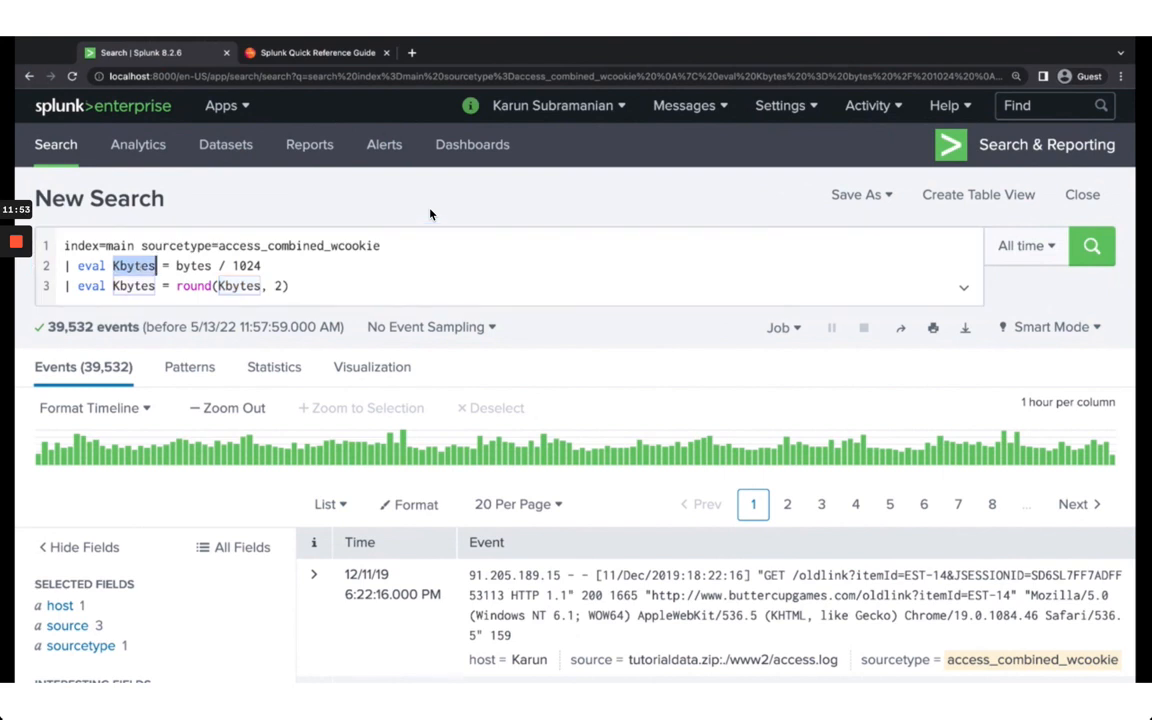
{"action": "left_click", "coordinate": [350, 289]}
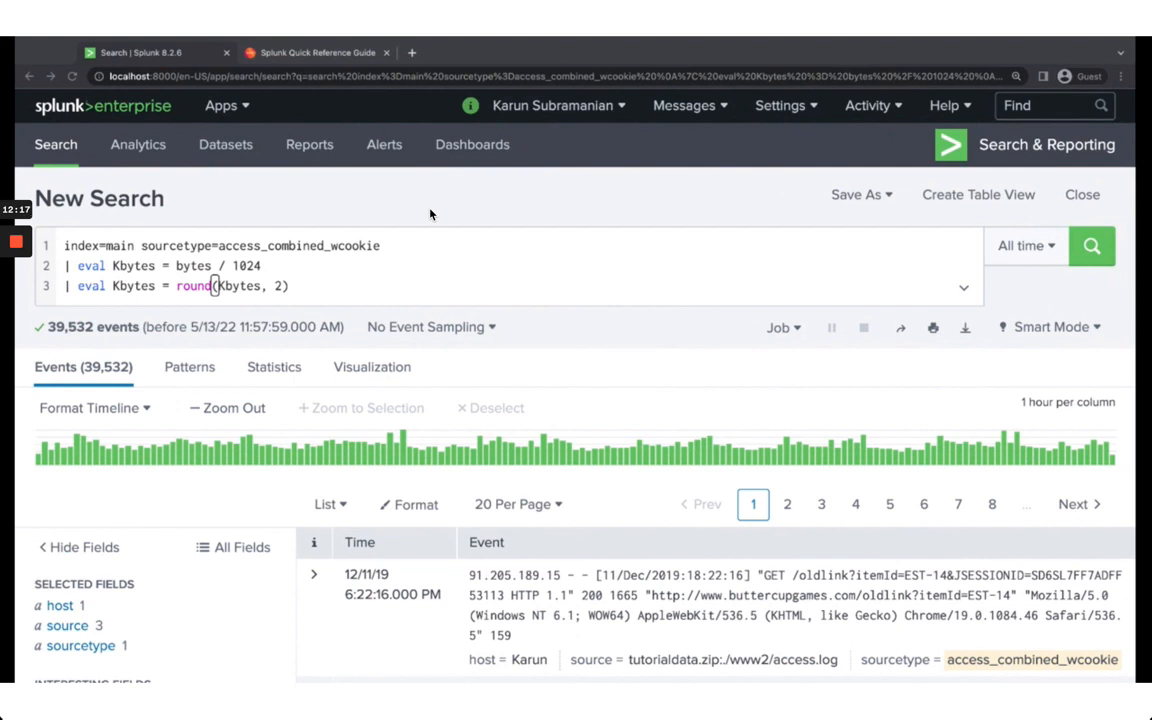
{"action": "left_click", "coordinate": [430, 214]}
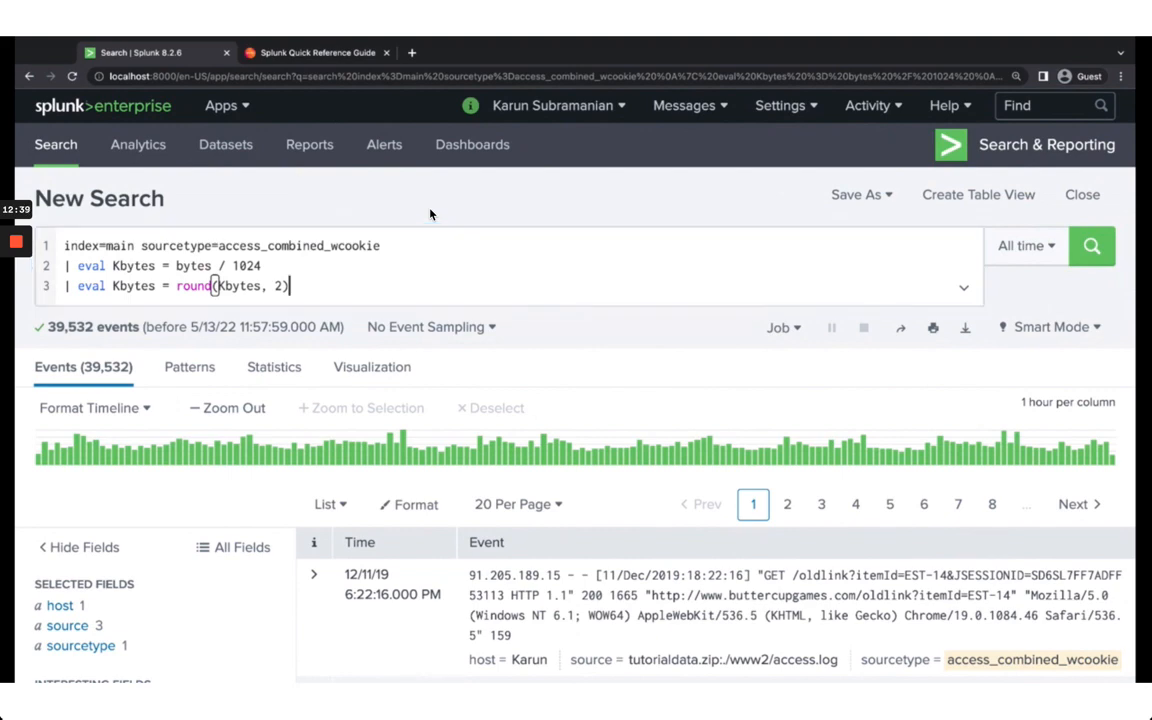
Step: Remove both eval lines from the search and rerun index=main sourtype=access_combined_wcookie alone
{"action": "key", "text": "shift+ctrl+Left"}
{"action": "key", "text": "shift+ctrl+Left"}
{"action": "key", "text": "shift+Up"}
{"action": "key", "text": "shift+Home"}
{"action": "key", "text": "BackSpace"}
{"action": "key", "text": "BackSpace"}
{"action": "key", "text": "Return"}
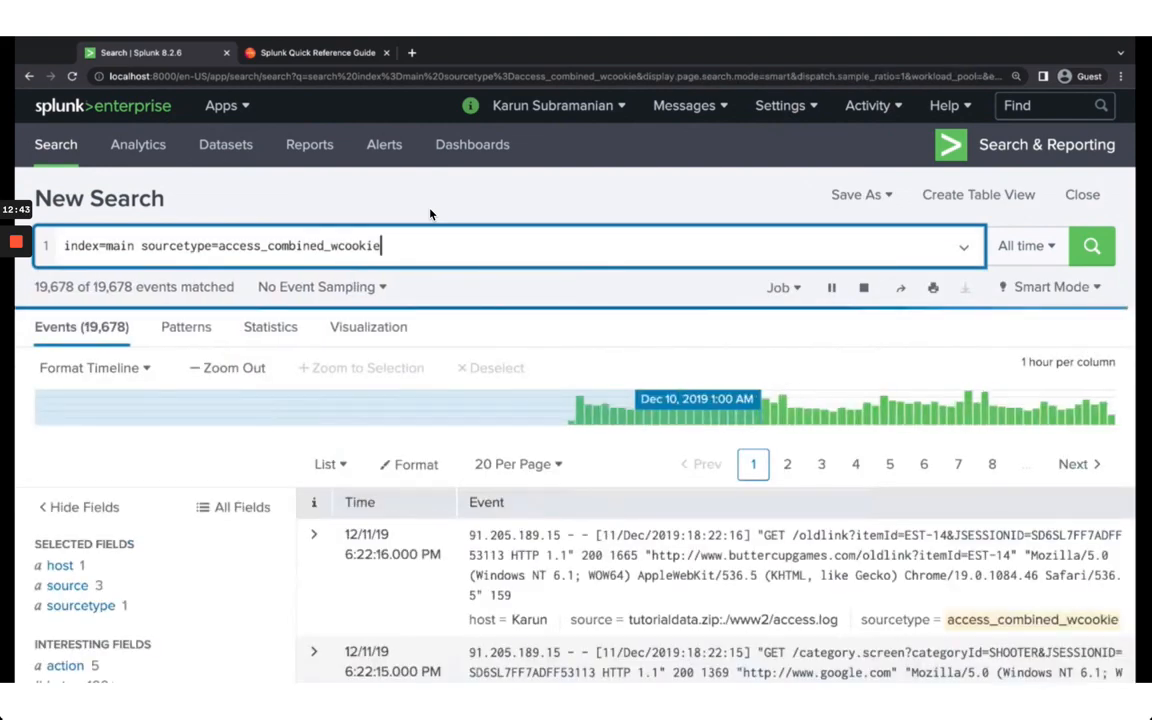
Step: Examine the HTTP status code in the first event's raw text and dismiss its options
{"action": "scroll", "coordinate": [430, 214], "scroll_direction": "down", "scroll_amount": 1}
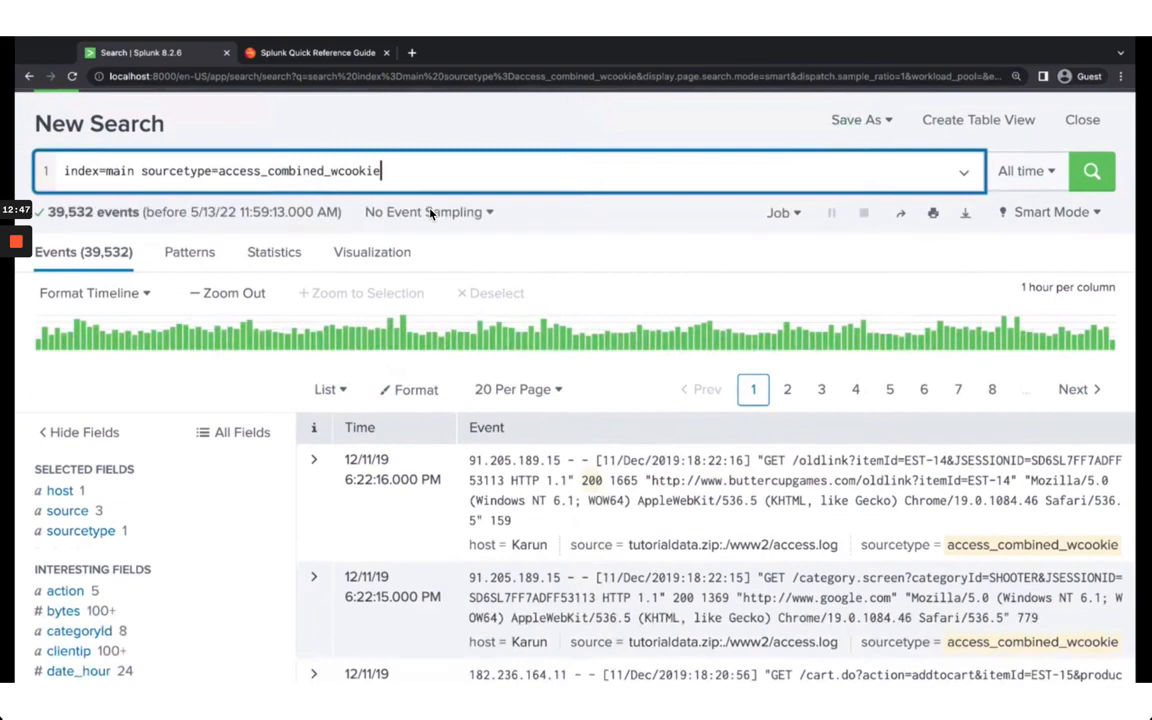
{"action": "left_click", "coordinate": [592, 480]}
{"action": "scroll", "coordinate": [592, 480], "scroll_direction": "down", "scroll_amount": 3}
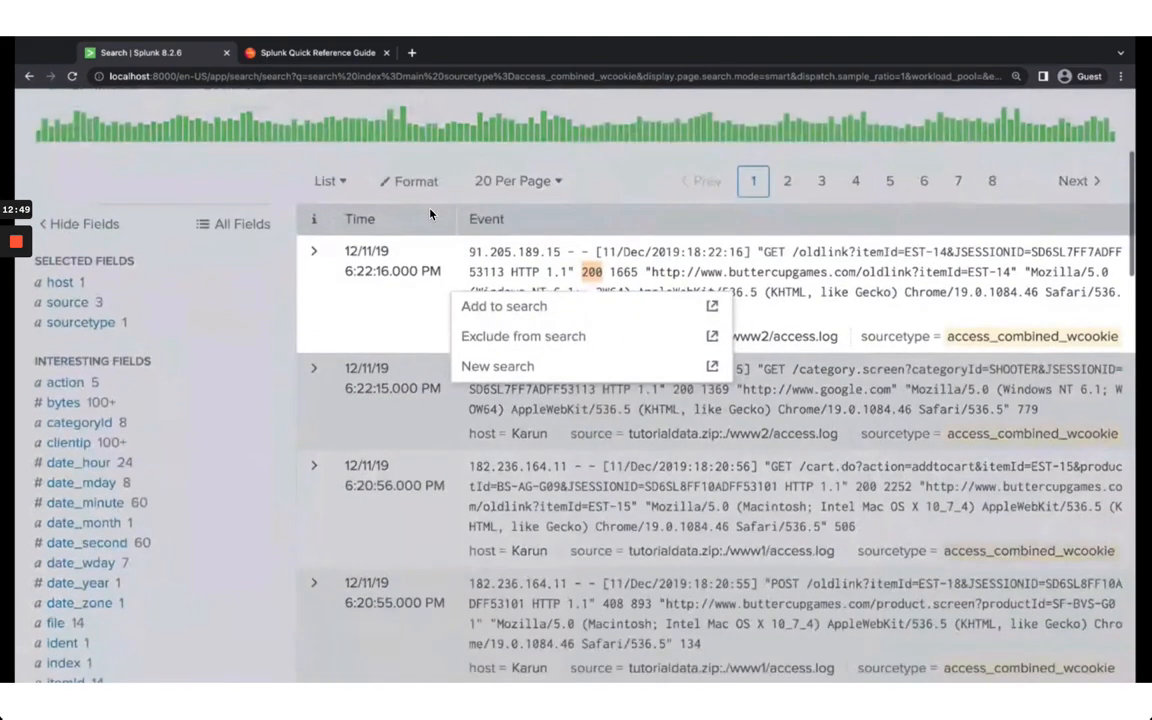
{"action": "left_click", "coordinate": [430, 214]}
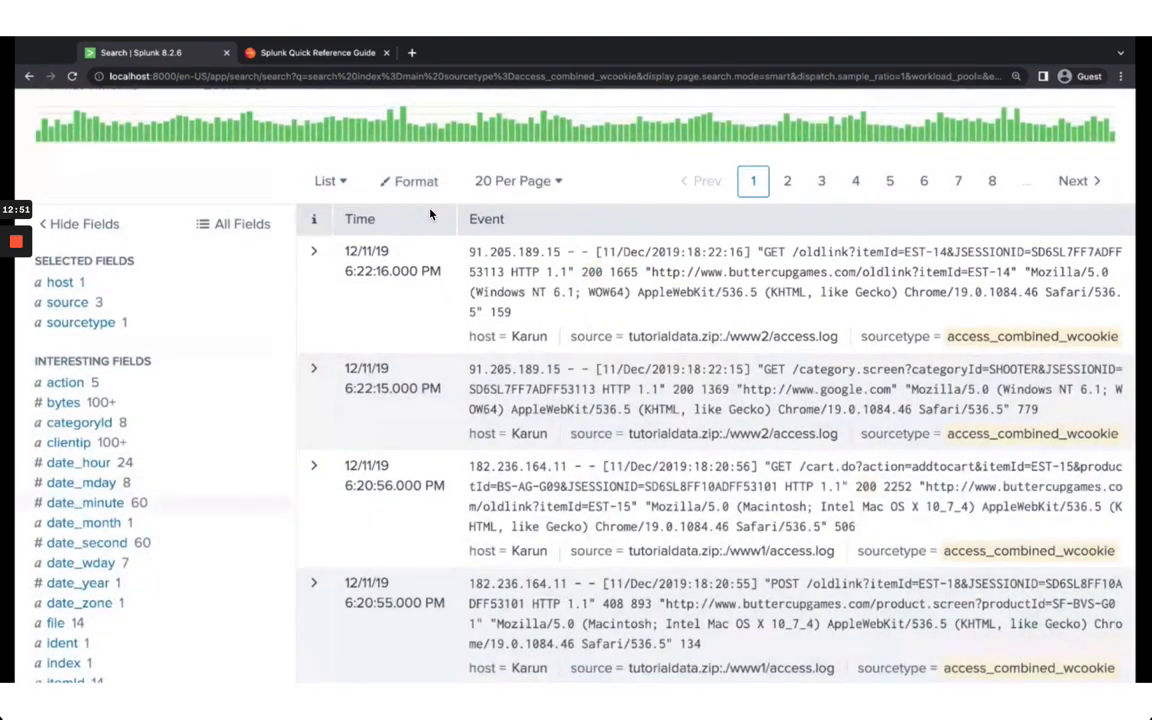
Step: Open the status field's value summary, make status a selected field, and close the summary
{"action": "scroll", "coordinate": [430, 214], "scroll_direction": "down", "scroll_amount": 3}
{"action": "scroll", "coordinate": [430, 214], "scroll_direction": "down", "scroll_amount": 4}
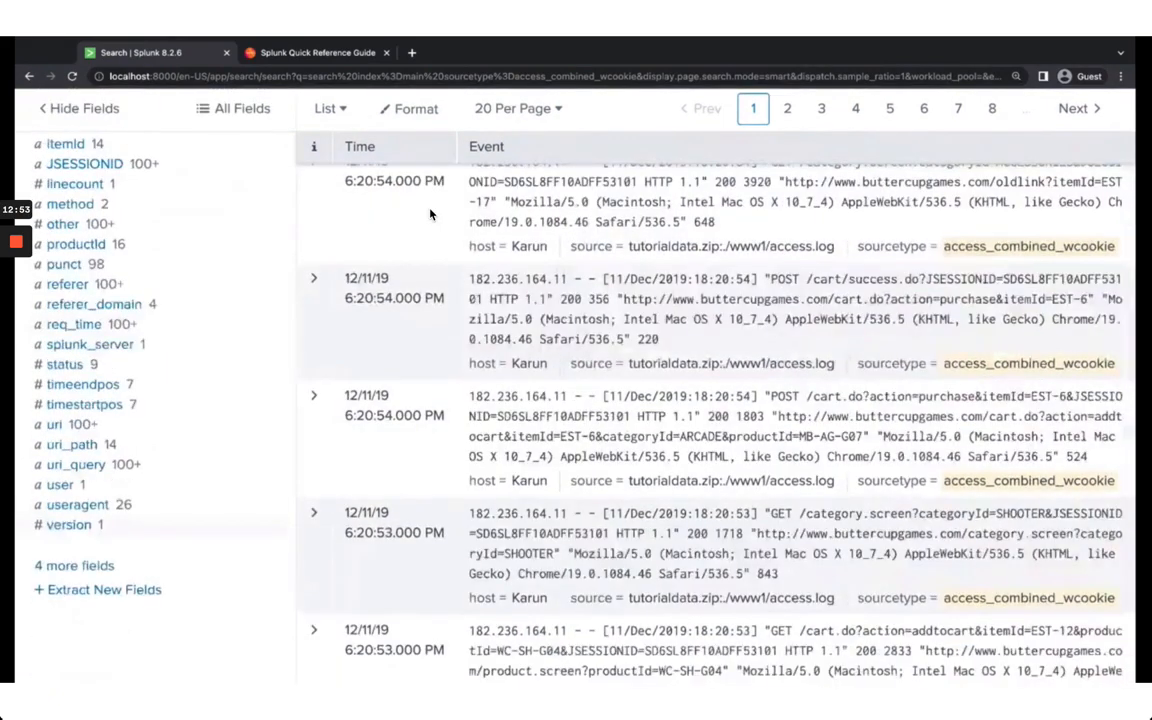
{"action": "scroll", "coordinate": [430, 214], "scroll_direction": "up", "scroll_amount": 1}
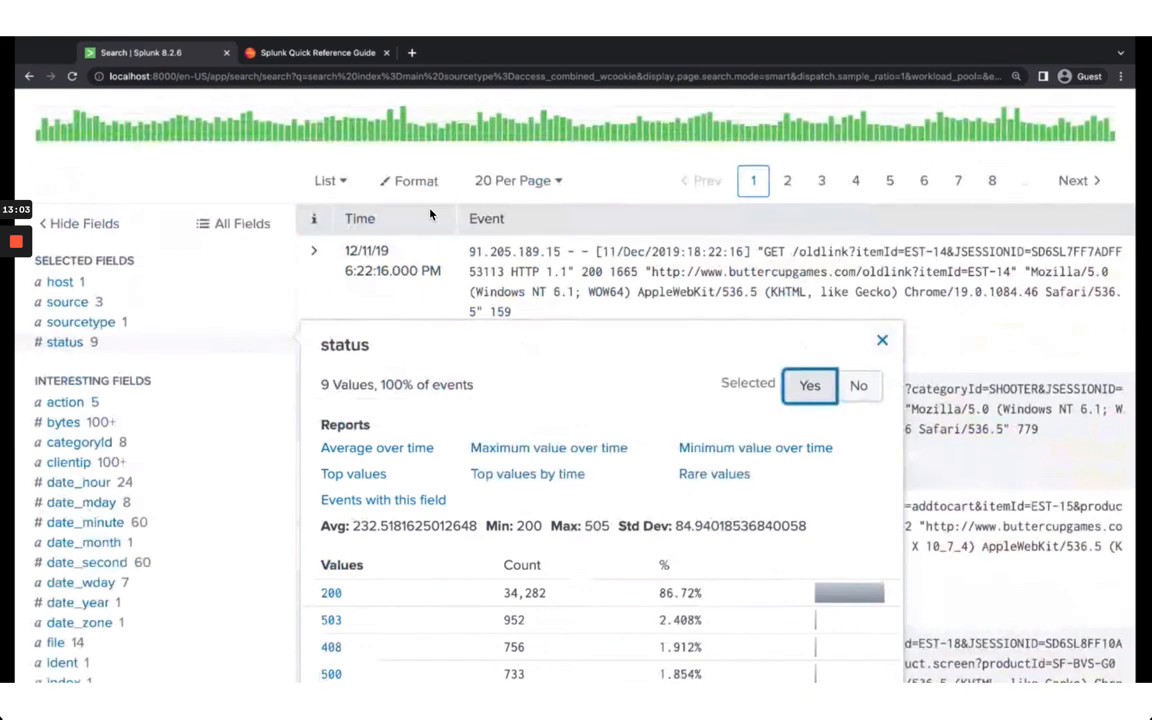
{"action": "left_click", "coordinate": [430, 213]}
{"action": "scroll", "coordinate": [430, 213], "scroll_direction": "up", "scroll_amount": 2}
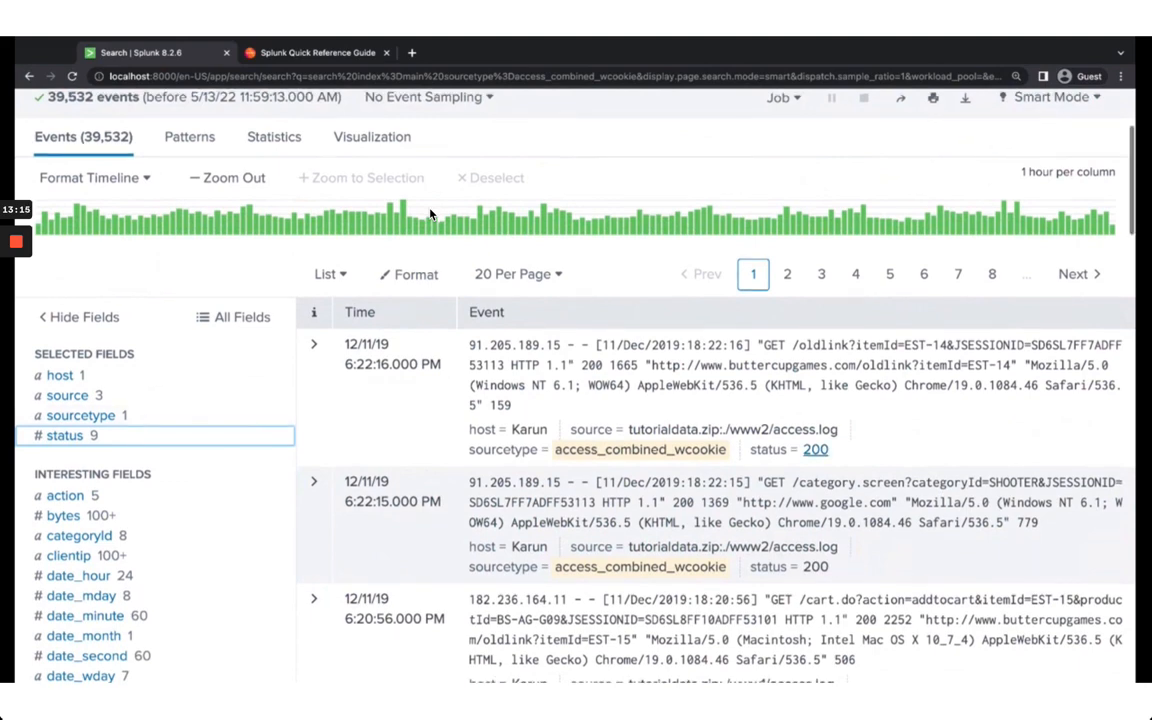
Step: Examine the status values listed beneath the individual events
{"action": "scroll", "coordinate": [430, 214], "scroll_direction": "down", "scroll_amount": 3}
{"action": "scroll", "coordinate": [430, 214], "scroll_direction": "down", "scroll_amount": 5}
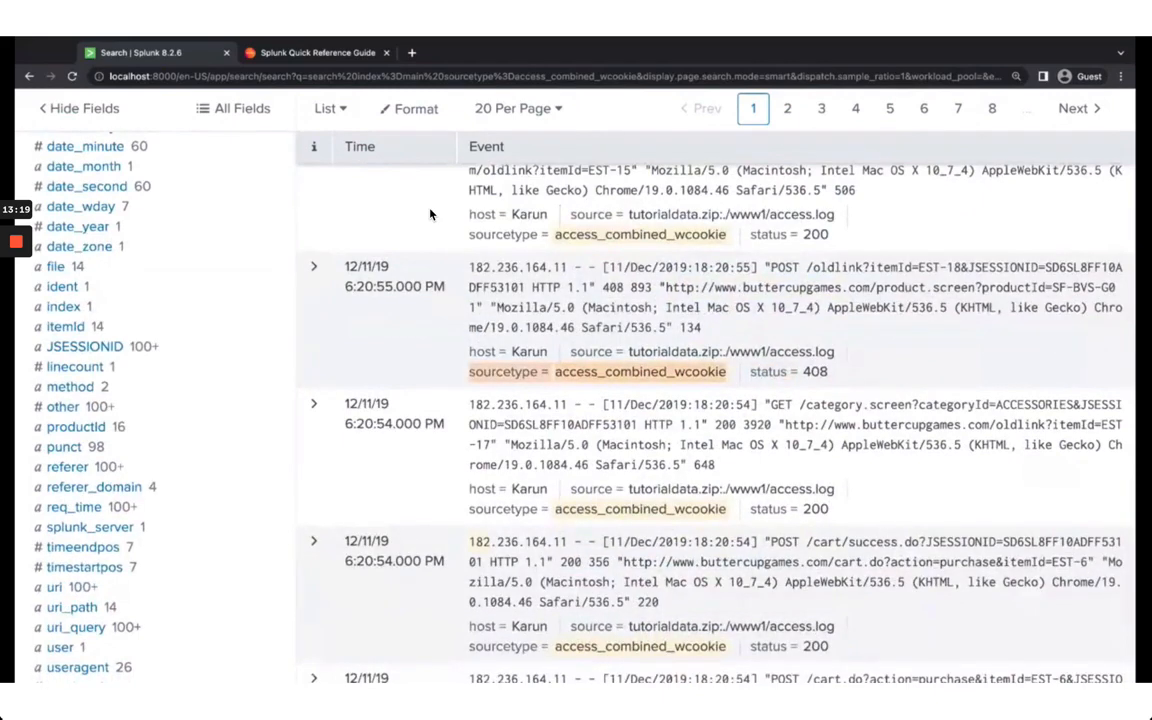
{"action": "scroll", "coordinate": [430, 214], "scroll_direction": "up", "scroll_amount": 7}
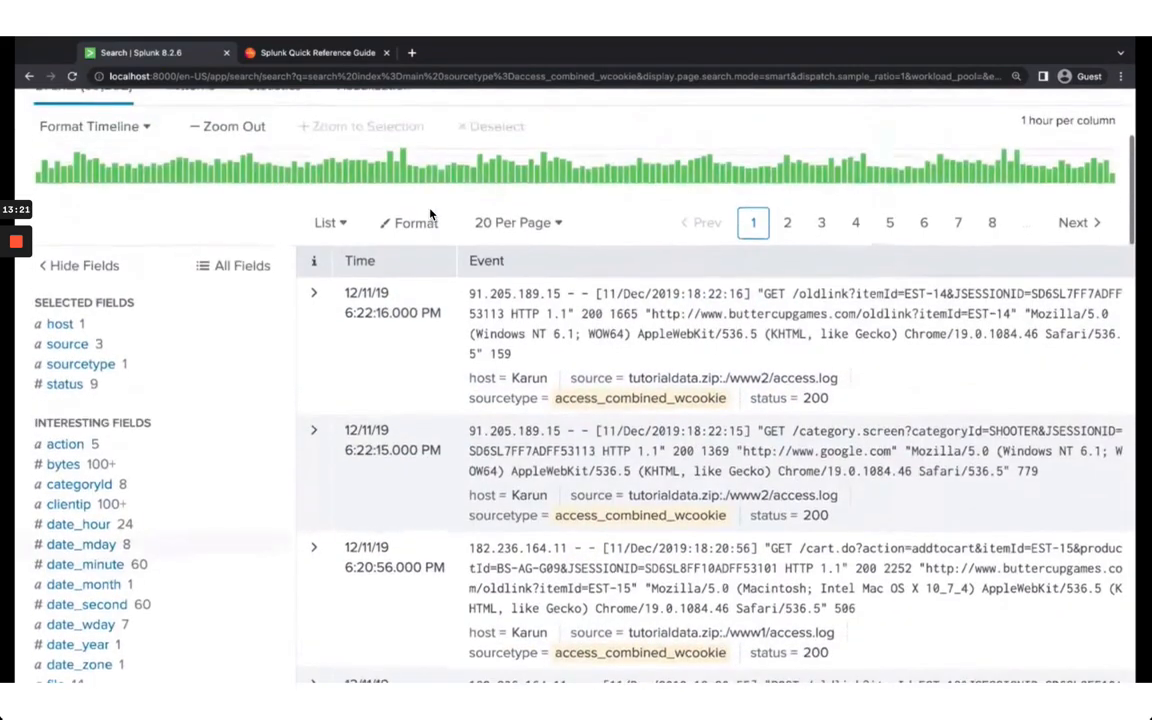
{"action": "scroll", "coordinate": [430, 214], "scroll_direction": "up", "scroll_amount": 1}
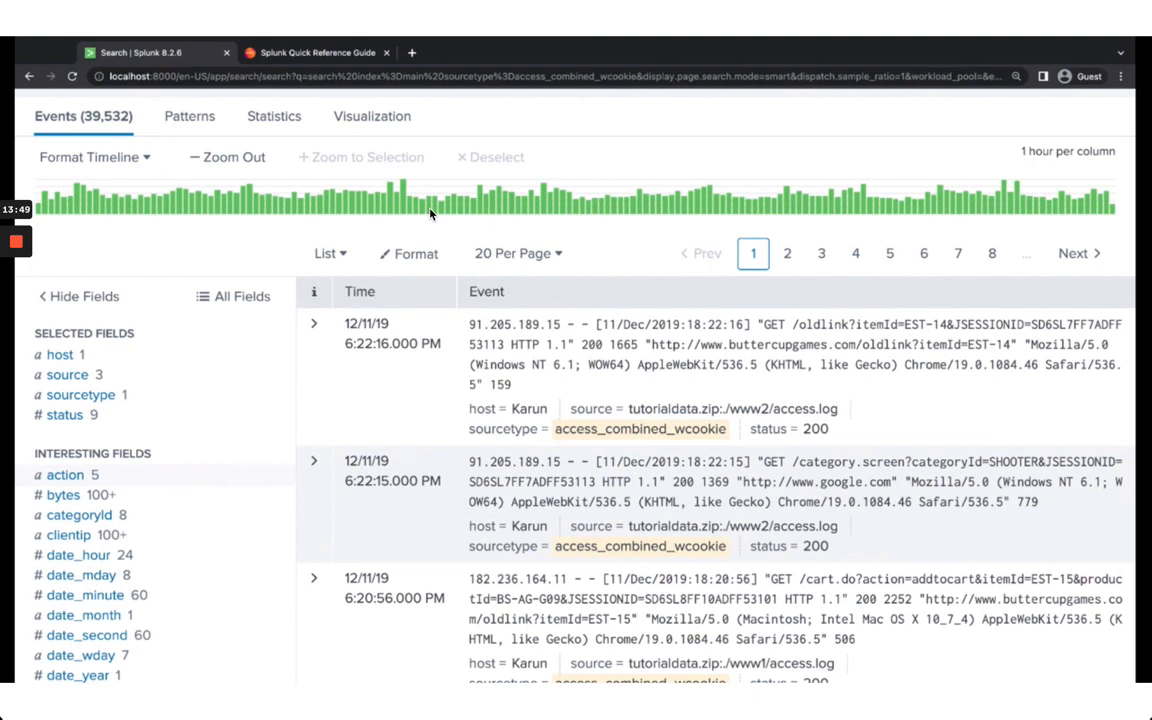
Step: Add a second search line starting | eval CATEGORY = case( with the condition status == 200 and the value "OK"
{"action": "scroll", "coordinate": [430, 213], "scroll_direction": "up", "scroll_amount": 3}
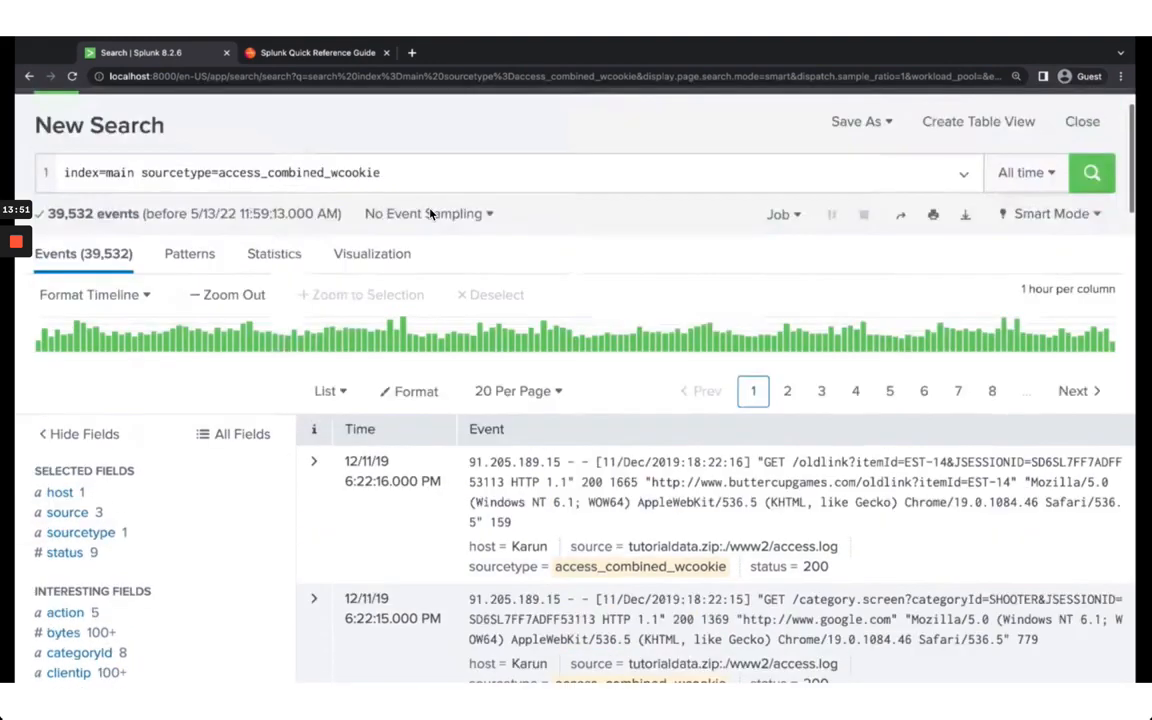
{"action": "scroll", "coordinate": [430, 213], "scroll_direction": "up", "scroll_amount": 1}
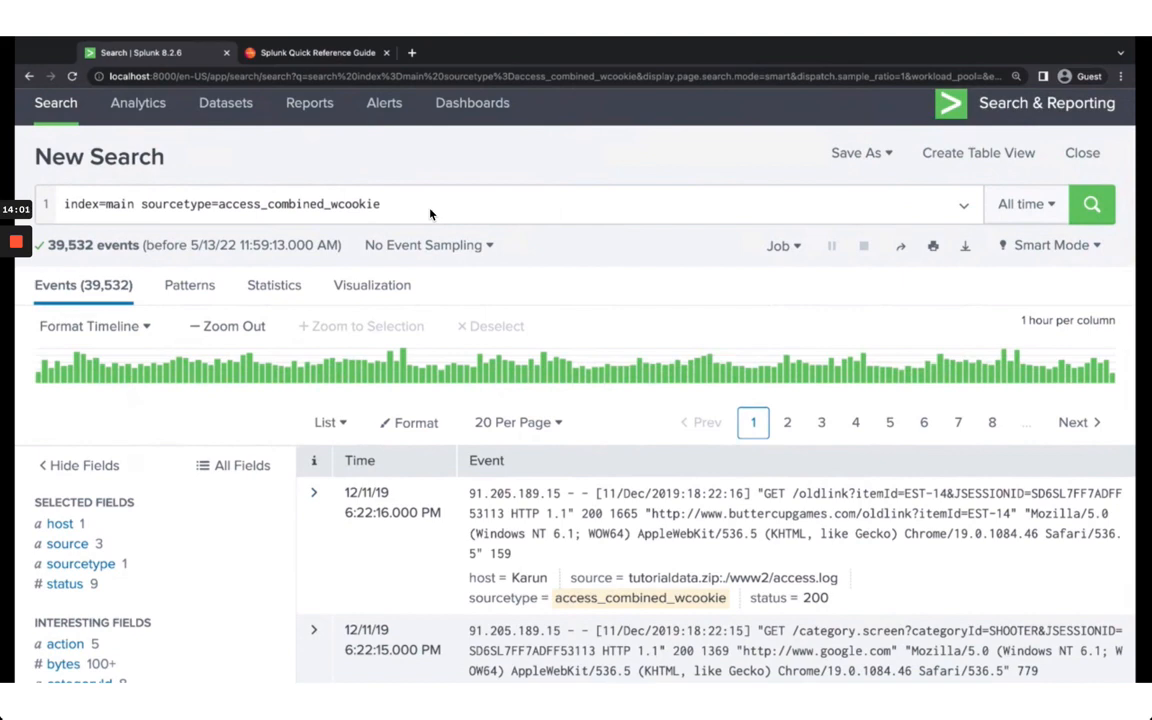
{"action": "scroll", "coordinate": [431, 214], "scroll_direction": "up", "scroll_amount": 1}
{"action": "left_click", "coordinate": [427, 245]}
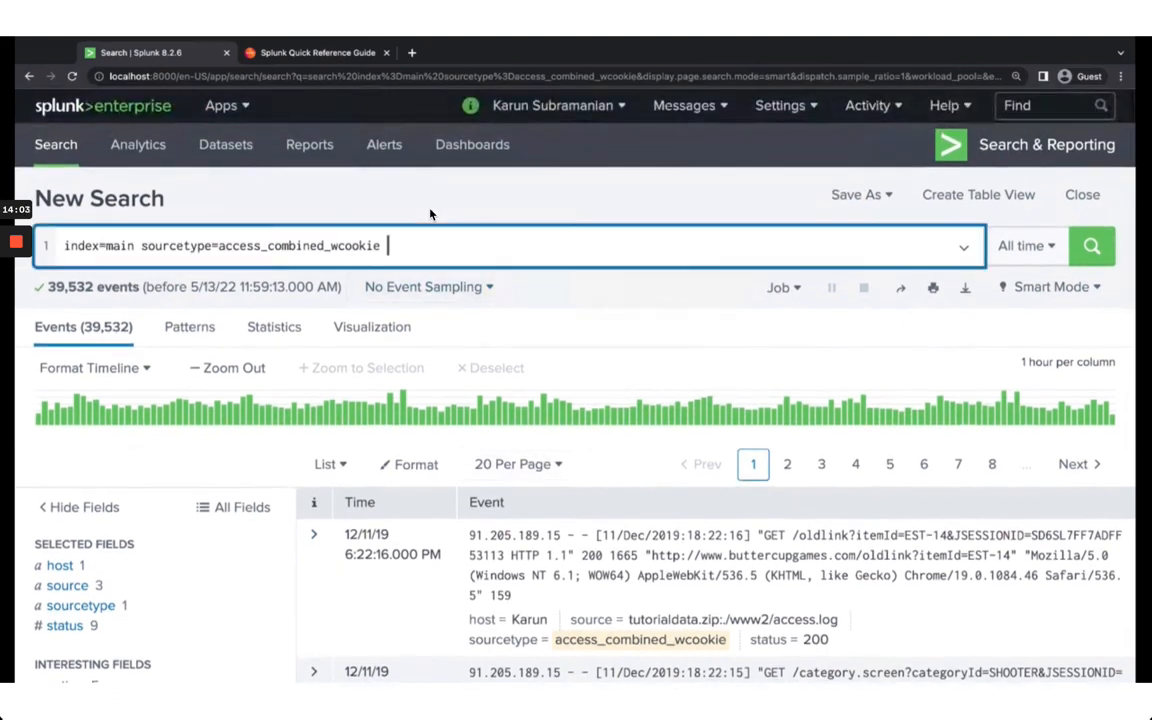
{"action": "key", "text": "shift+Return"}
{"action": "type", "text": "| eval "}
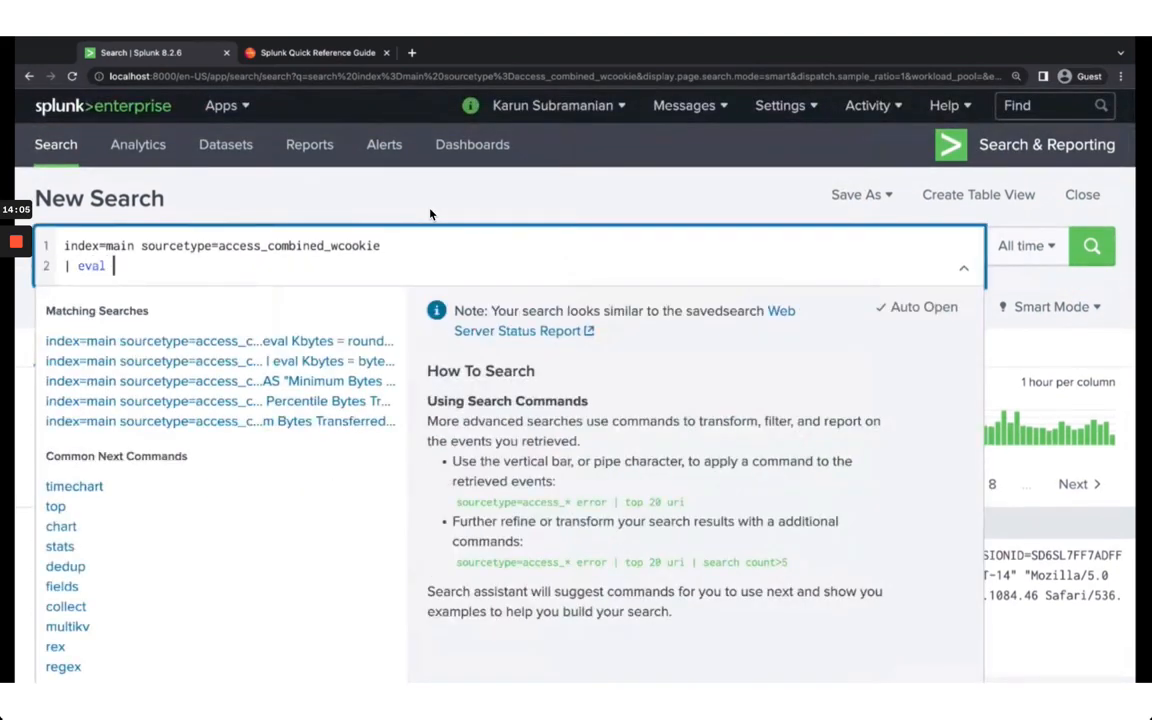
{"action": "type", "text": "C"}
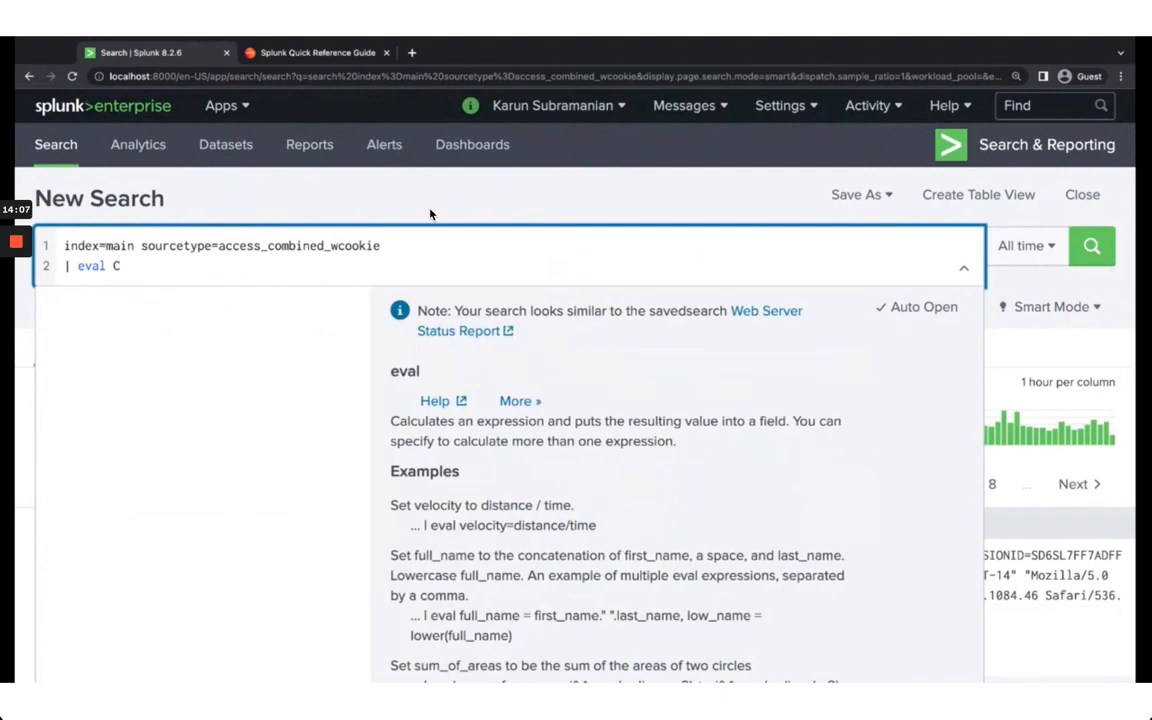
{"action": "type", "text": "ATEGORY = case("}
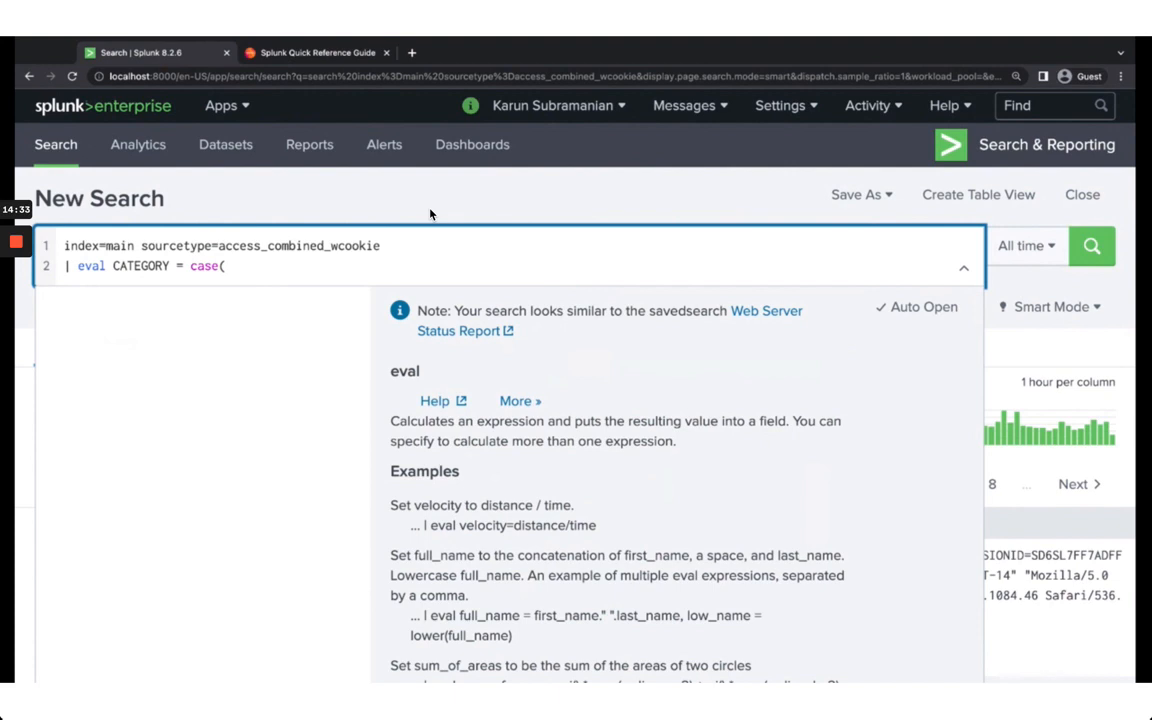
{"action": "type", "text": "status == 200, \"OK"}
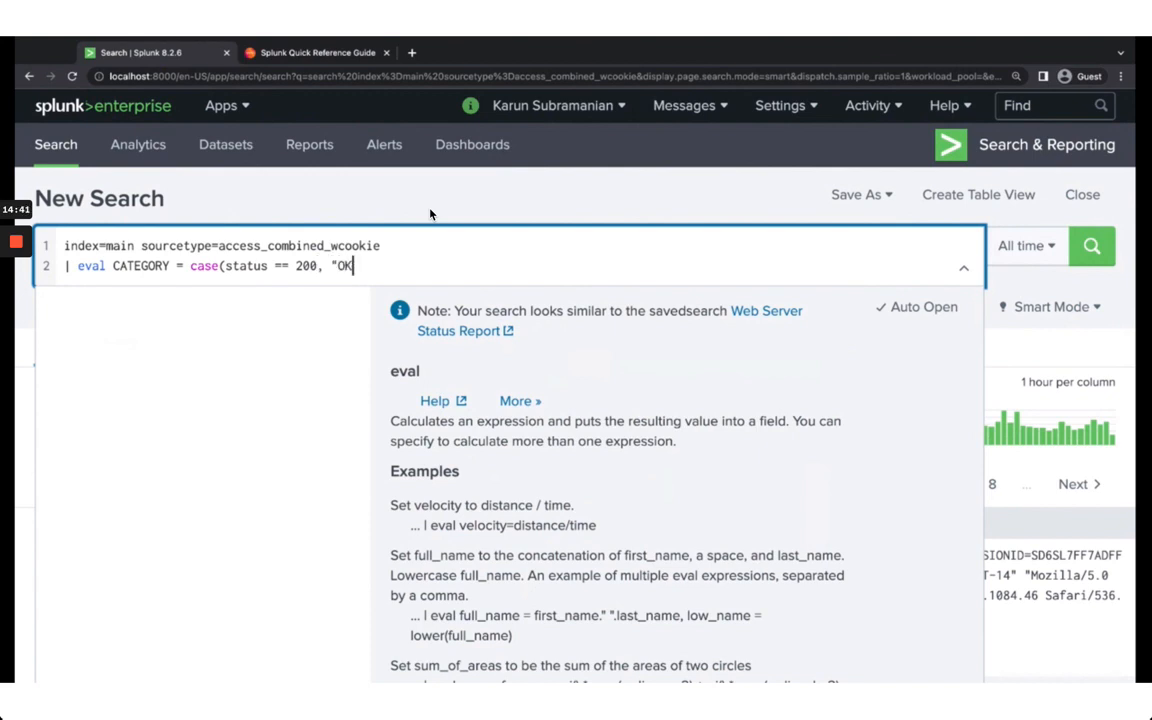
Step: Add a second case condition, status >=400, with the value "CLIENT_ERROR"
{"action": "type", "text": "\", status > 2"}
{"action": "key", "text": "BackSpace"}
{"action": "type", "text": "40"}
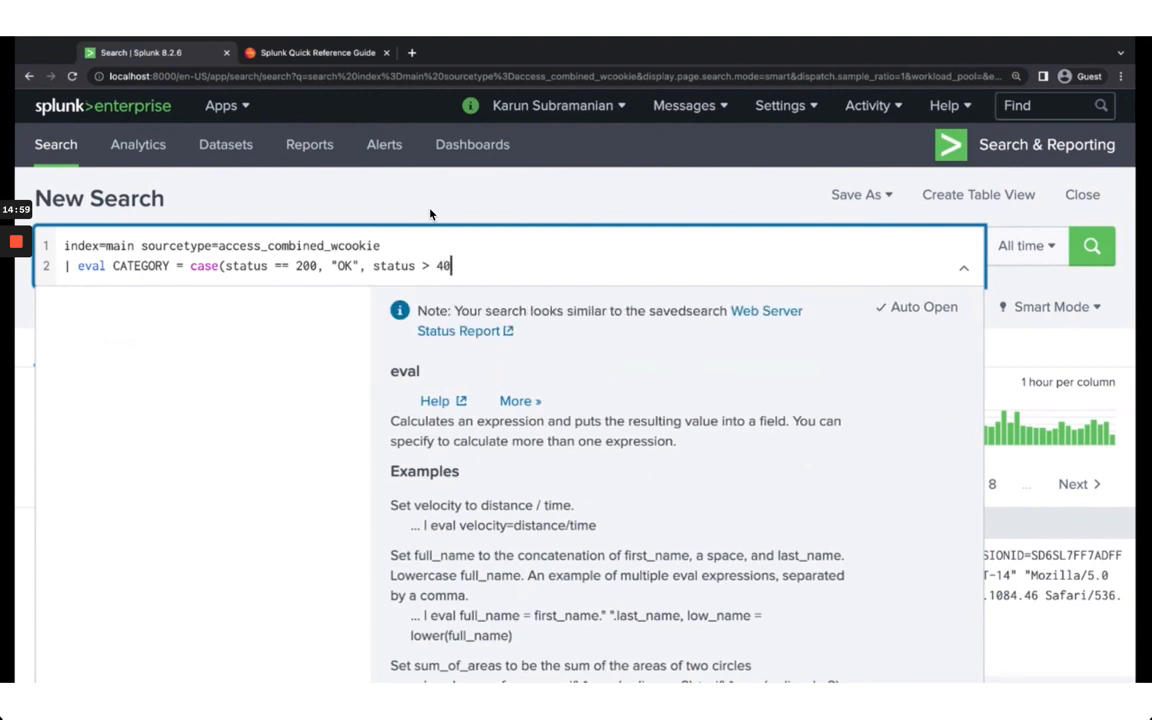
{"action": "key", "text": "BackSpace"}
{"action": "key", "text": "BackSpace"}
{"action": "key", "text": "BackSpace"}
{"action": "type", "text": "=400"}
{"action": "key", "text": "BackSpace"}
{"action": "key", "text": "BackSpace"}
{"action": "key", "text": "BackSpace"}
{"action": "key", "text": "BackSpace"}
{"action": "type", "text": "=400, \"C"}
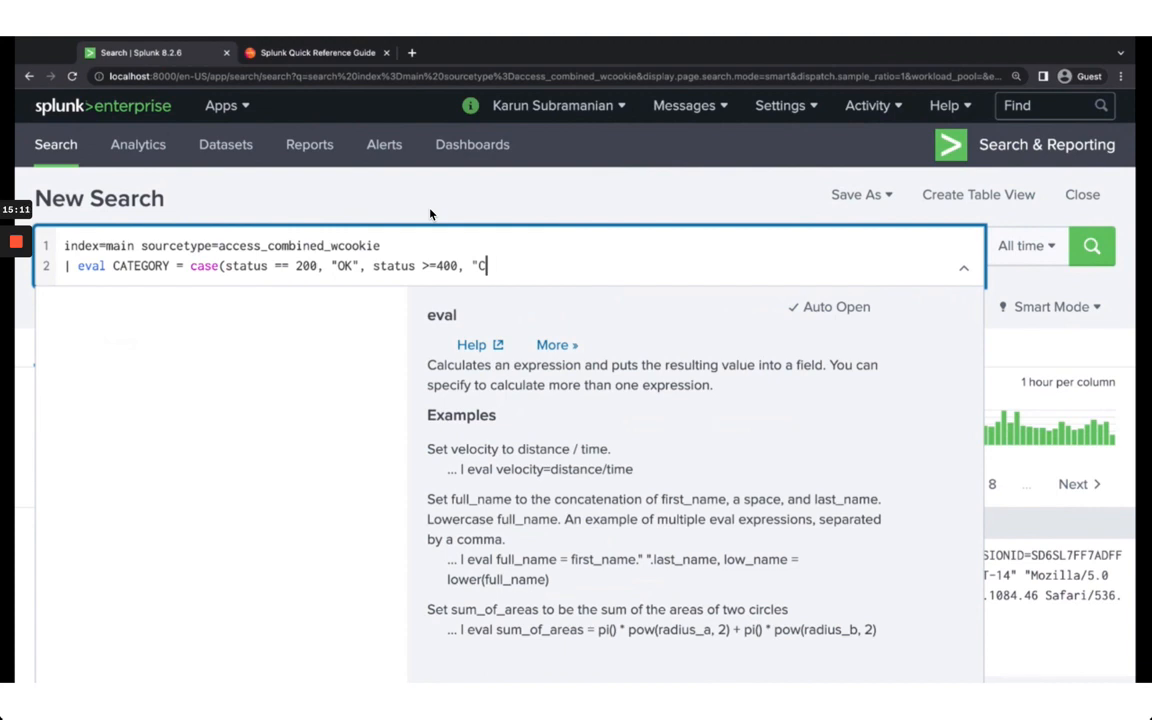
{"action": "type", "text": "LIENT_ERROR\""}
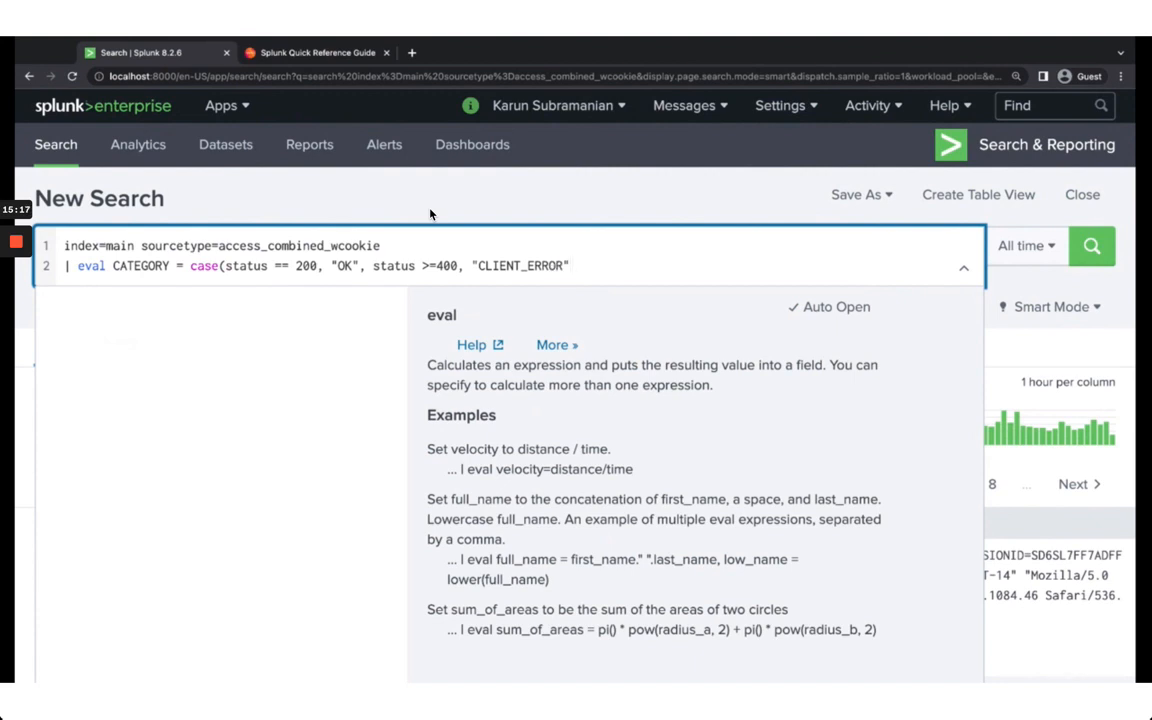
Step: Add a third case condition, status >=500, after "CLIENT_ERROR"
{"action": "type", "text": ", staut"}
{"action": "key", "text": "BackSpace"}
{"action": "key", "text": "BackSpace"}
{"action": "key", "text": "BackSpace"}
{"action": "type", "text": "atus >=500"}
Step: Extend the status >=400 condition with AND status < 500
{"action": "key", "text": "Left"}
{"action": "key", "text": "Left"}
{"action": "key", "text": "Left"}
{"action": "key", "text": "Left"}
{"action": "key", "text": "Left"}
{"action": "key", "text": "Left"}
{"action": "key", "text": "Left"}
{"action": "key", "text": "Left"}
{"action": "key", "text": "Left"}
{"action": "key", "text": "Left"}
{"action": "key", "text": "Left"}
{"action": "key", "text": "Left"}
{"action": "key", "text": "Left"}
{"action": "key", "text": "Left"}
{"action": "key", "text": "Left"}
{"action": "key", "text": "Left"}
{"action": "key", "text": "Left"}
{"action": "key", "text": "Left"}
{"action": "key", "text": "Left"}
{"action": "key", "text": "Left"}
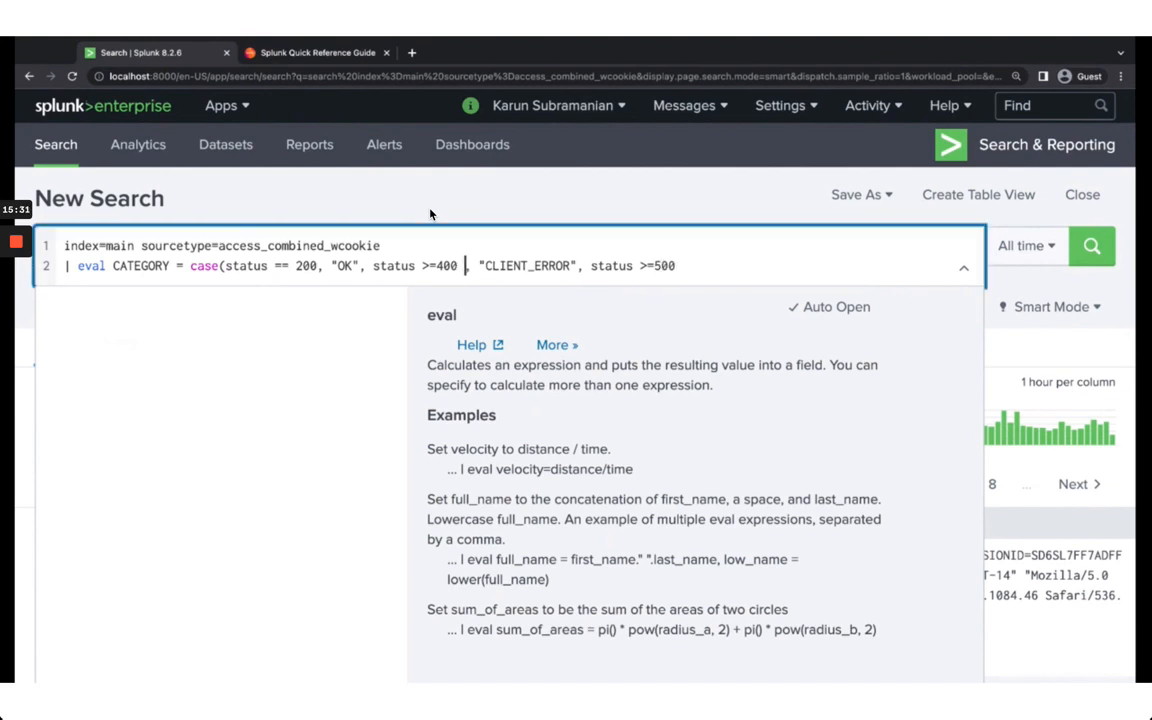
{"action": "type", "text": "AN"}
{"action": "key", "text": "BackSpace"}
{"action": "key", "text": "BackSpace"}
{"action": "type", "text": "A"}
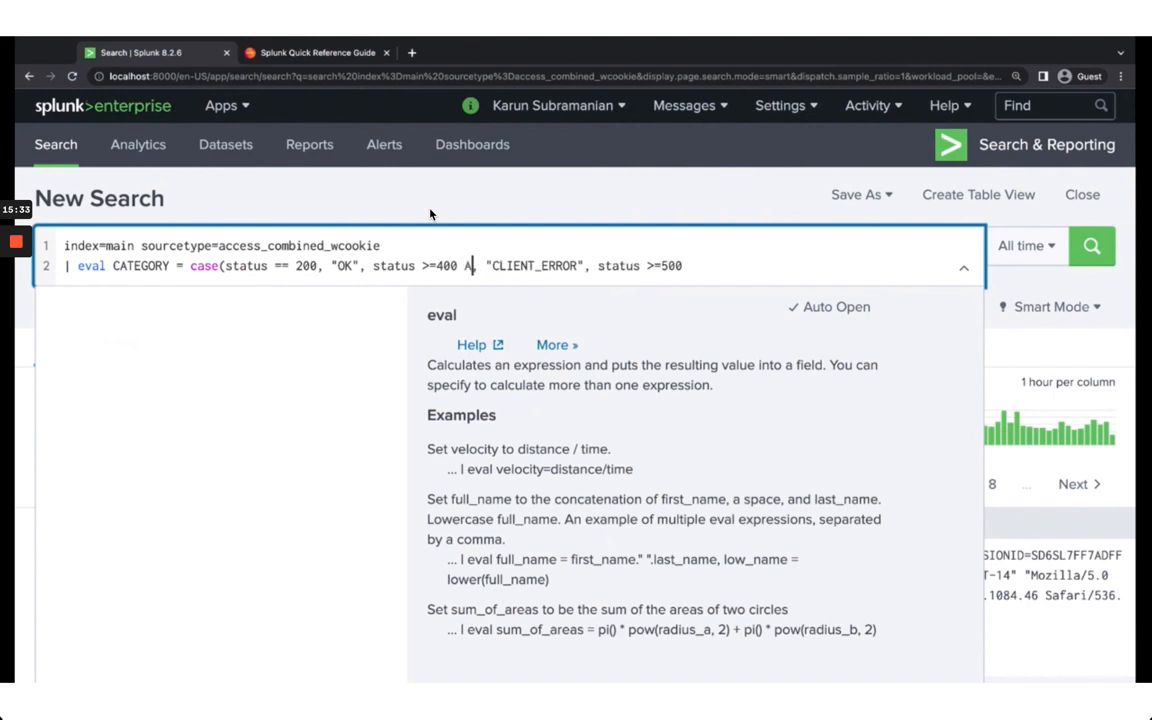
{"action": "type", "text": "ND status"}
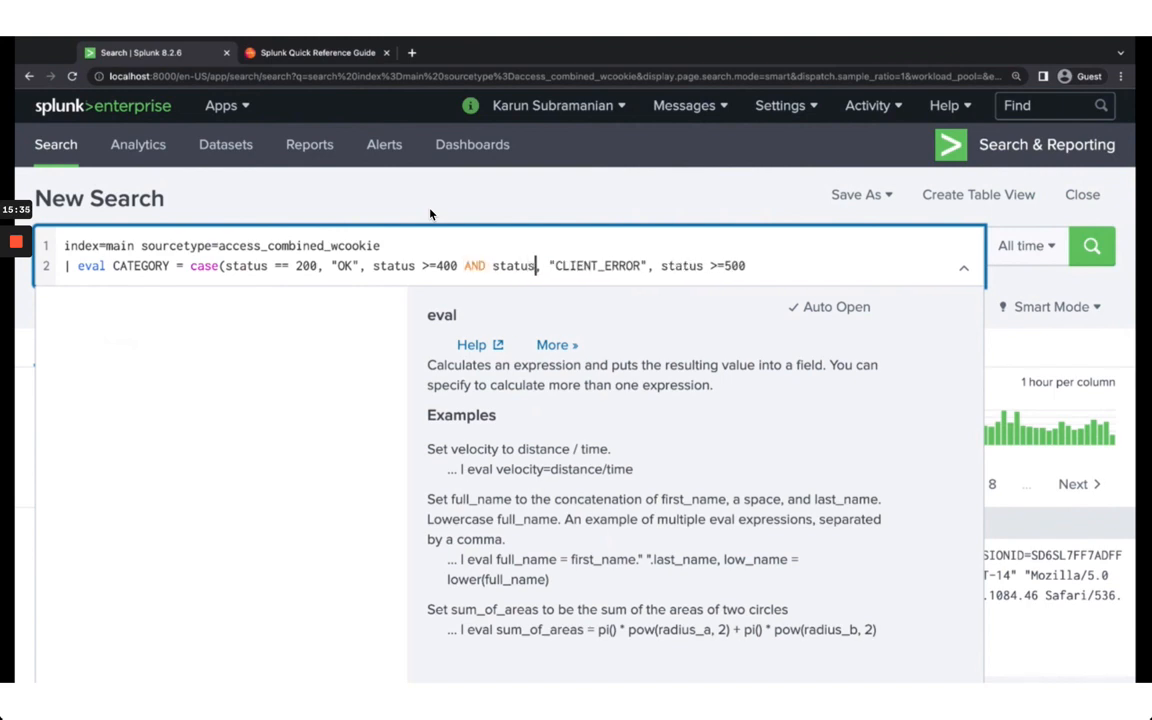
{"action": "type", "text": " < 500"}
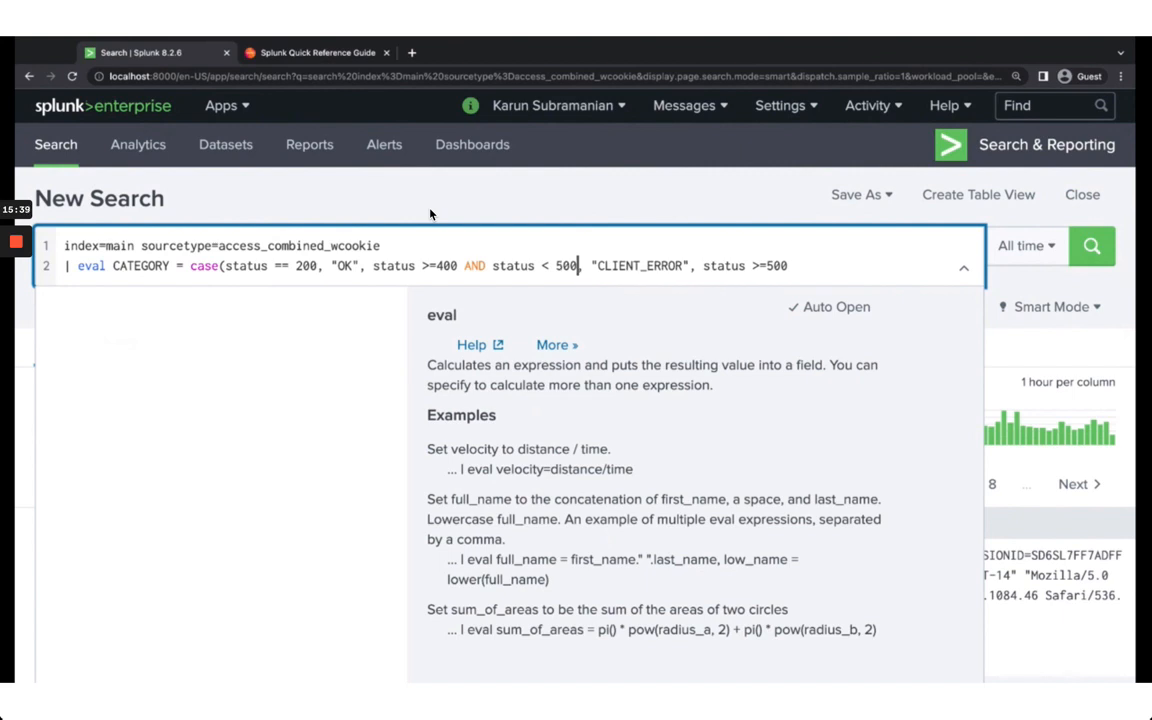
Step: Highlight the condition status >=400 AND status < 500 in the case expression to review it
{"action": "key", "text": "ctrl+Left"}
{"action": "key", "text": "ctrl+Left"}
{"action": "key", "text": "ctrl+Left"}
{"action": "key", "text": "ctrl+Left"}
{"action": "key", "text": "ctrl+Left"}
{"action": "key", "text": "ctrl+Left"}
{"action": "key", "text": "ctrl+Left"}
{"action": "key", "text": "shift+Right"}
{"action": "key", "text": "shift+Right"}
{"action": "key", "text": "shift+Right"}
{"action": "key", "text": "shift+Right"}
{"action": "key", "text": "shift+Right"}
{"action": "key", "text": "shift+Right"}
{"action": "key", "text": "shift+Right"}
{"action": "key", "text": "shift+Right"}
{"action": "key", "text": "shift+Right"}
{"action": "key", "text": "shift+Right"}
{"action": "key", "text": "shift+Right"}
{"action": "key", "text": "shift+Right"}
{"action": "key", "text": "shift+Right"}
{"action": "key", "text": "shift+Right"}
{"action": "key", "text": "shift+Right"}
{"action": "key", "text": "shift+Right"}
{"action": "key", "text": "shift+Right"}
{"action": "key", "text": "shift+Right"}
{"action": "key", "text": "shift+Right"}
{"action": "key", "text": "shift+Right"}
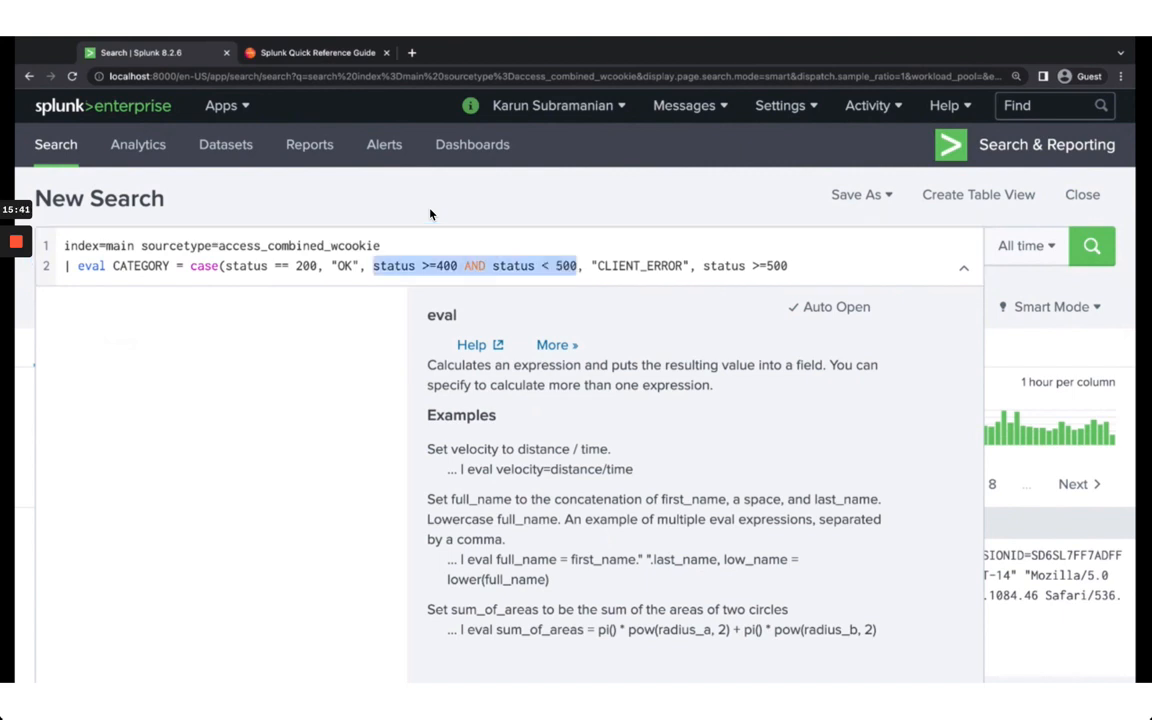
Step: Give the status >=500 condition at the end of the case expression the value "SERVER_ERROR"
{"action": "key", "text": "Right"}
{"action": "key", "text": "Right"}
{"action": "key", "text": "Right"}
{"action": "key", "text": "Right"}
{"action": "key", "text": "Right"}
{"action": "key", "text": "Right"}
{"action": "key", "text": "Right"}
{"action": "key", "text": "Right"}
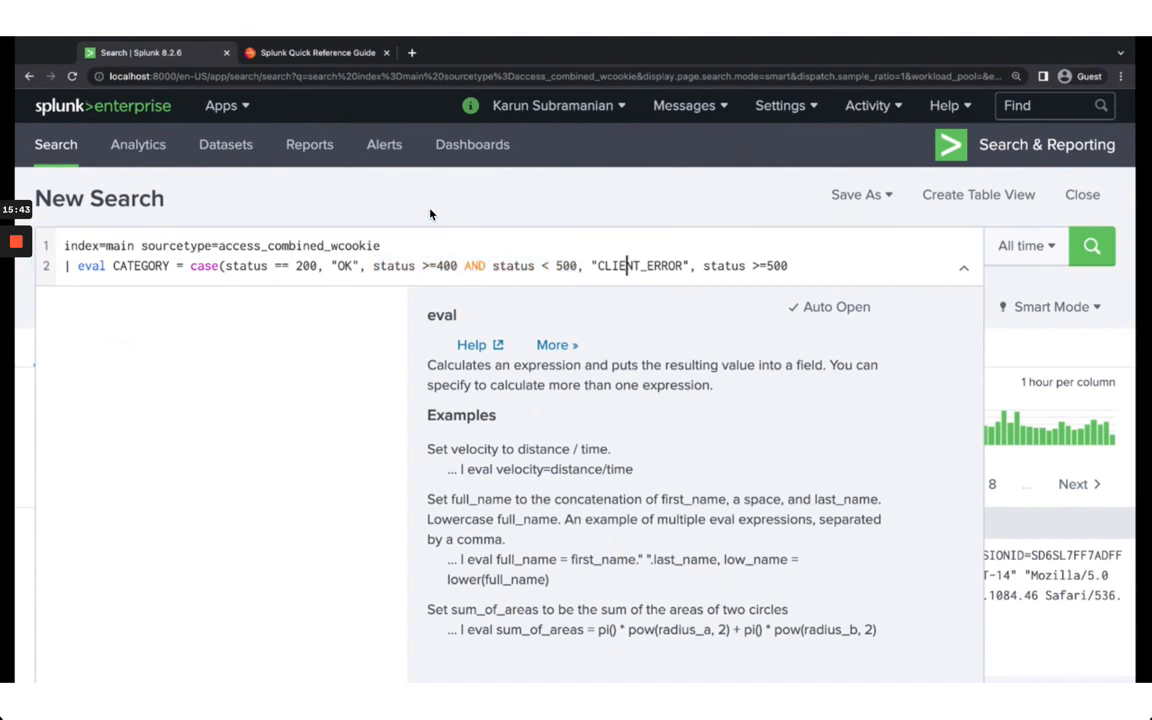
{"action": "key", "text": "End"}
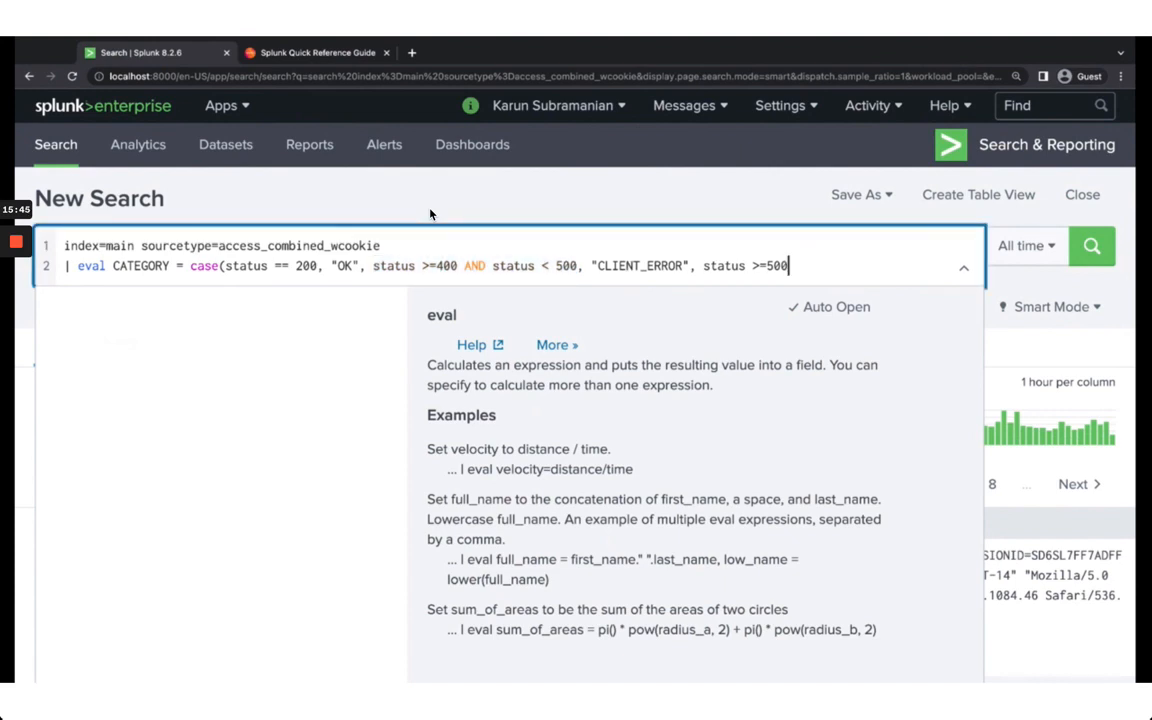
{"action": "type", "text": ", \"SERVER_E"}
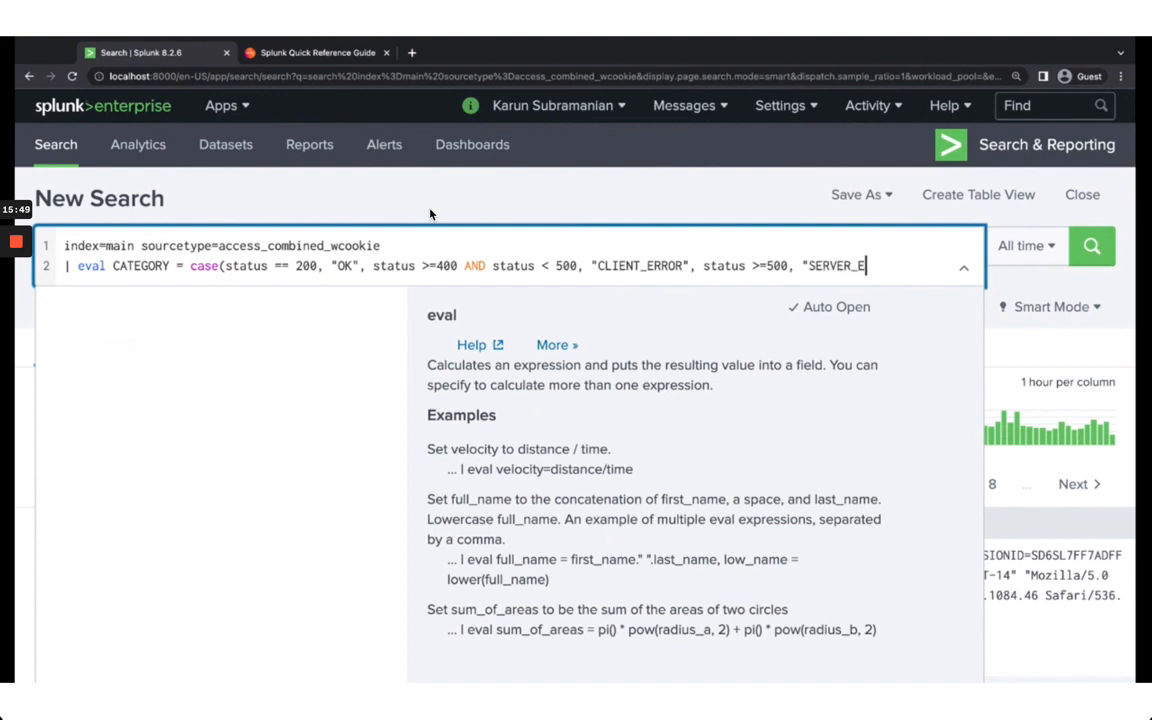
{"action": "type", "text": "RROR\","}
Step: Add a default 1=1 condition with the value "N/A" and close the case() expression
{"action": "type", "text": "1=1,"}
{"action": "type", "text": "\"N/A\""}
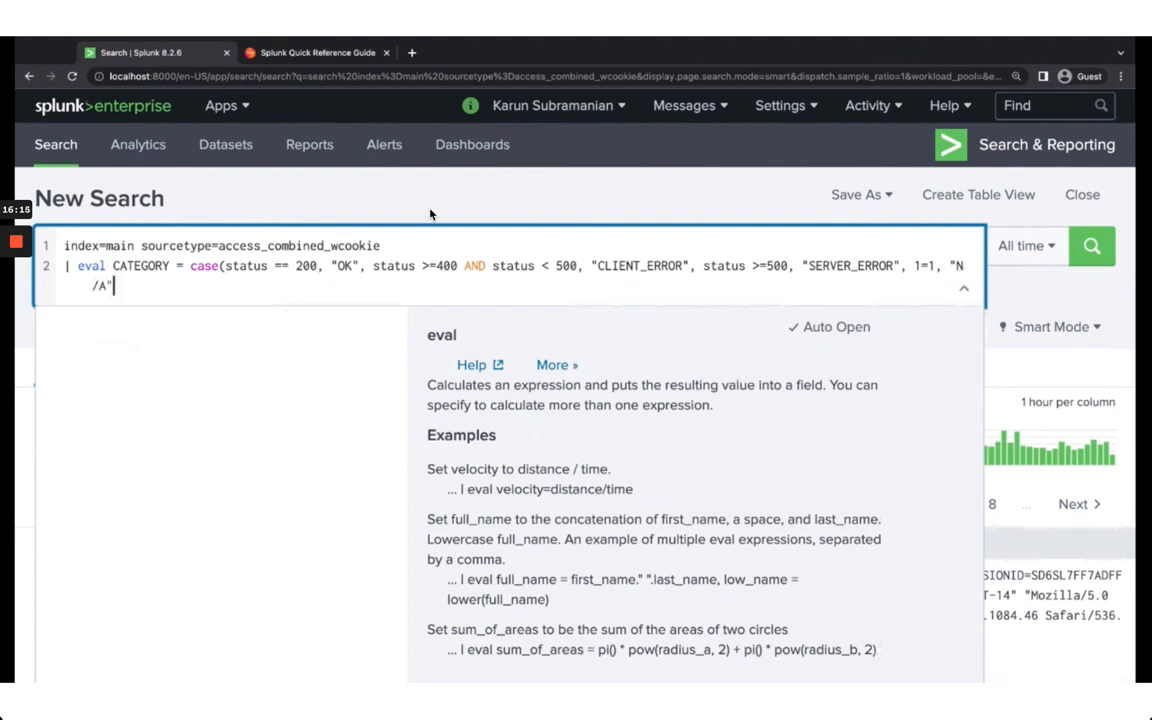
{"action": "type", "text": ")"}
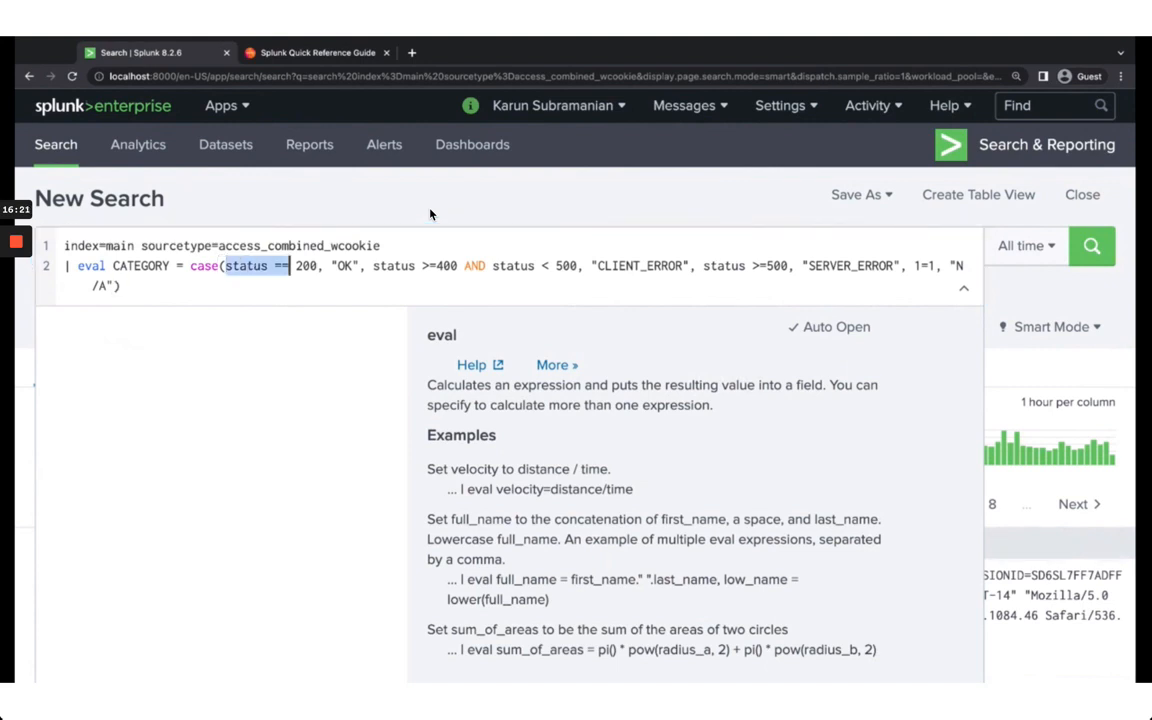
Step: Highlight the first condition, status == 200, in the case expression to review it
{"action": "key", "text": "shift+Right"}
{"action": "key", "text": "shift+Right"}
{"action": "key", "text": "shift+Right"}
{"action": "key", "text": "shift+Right"}
{"action": "key", "text": "shift+Right"}
{"action": "key", "text": "shift+Right"}
{"action": "key", "text": "shift+Right"}
{"action": "key", "text": "shift+Right"}
{"action": "key", "text": "shift+Right"}
{"action": "key", "text": "shift+Right"}
{"action": "key", "text": "shift+Left"}
{"action": "key", "text": "shift+Left"}
{"action": "key", "text": "shift+Left"}
{"action": "key", "text": "shift+Left"}
{"action": "key", "text": "shift+Left"}
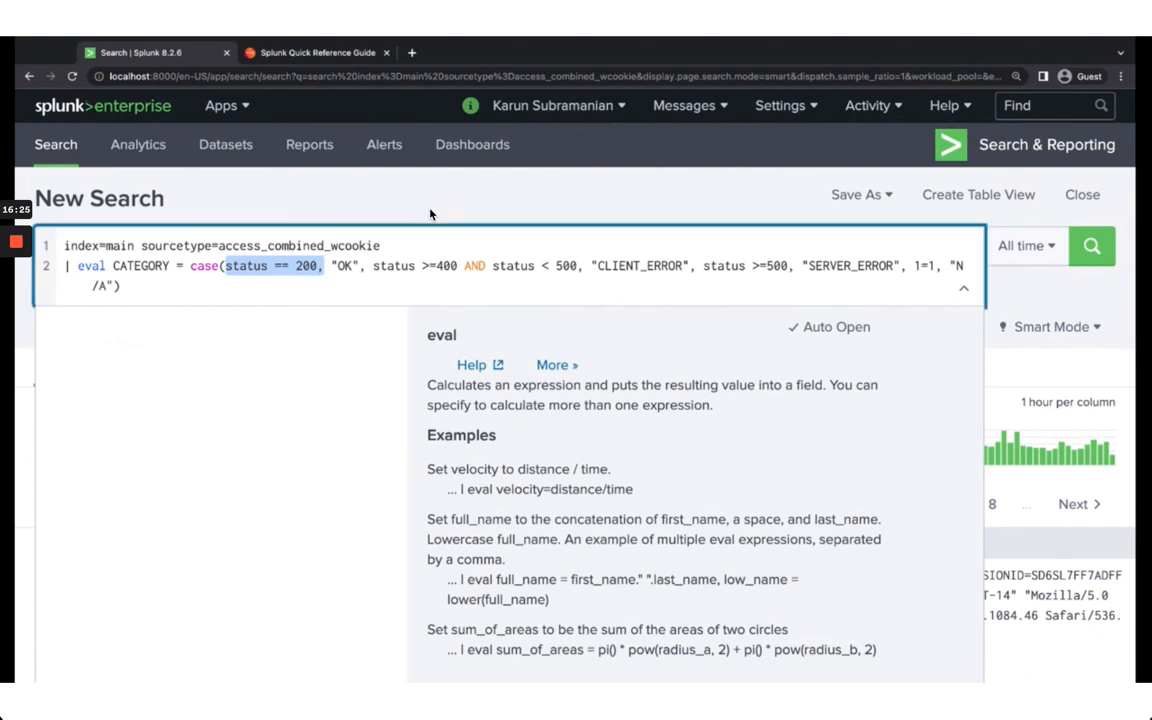
{"action": "key", "text": "Right"}
{"action": "key", "text": "Left"}
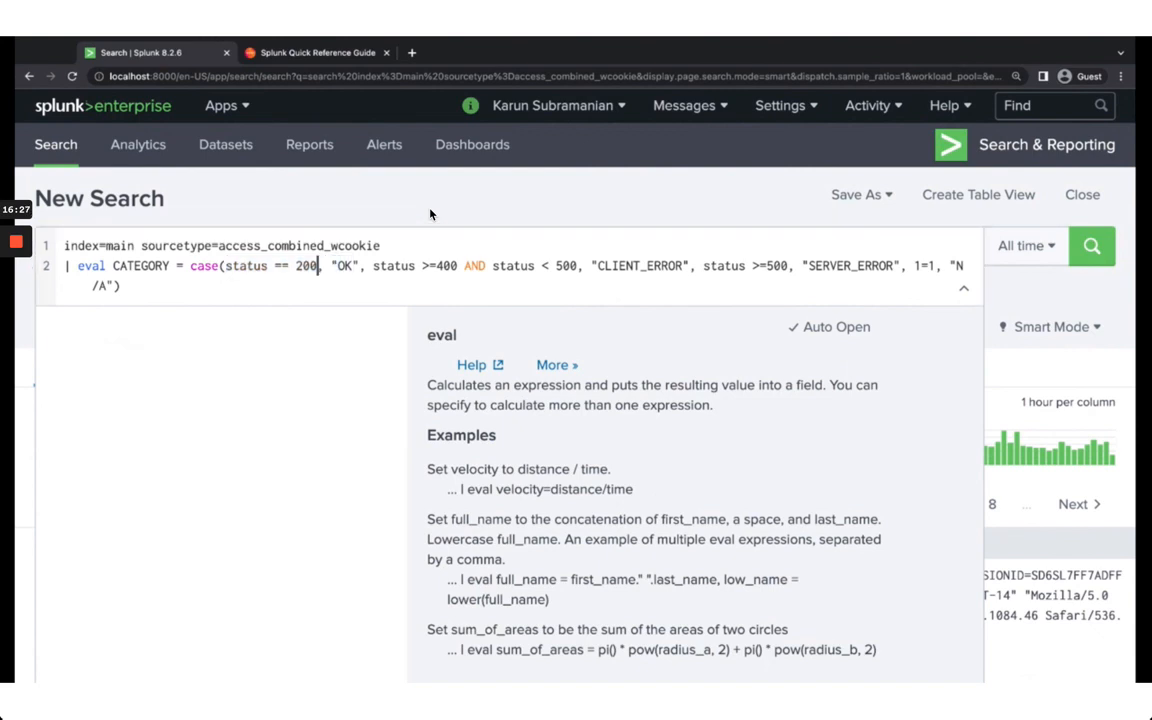
{"action": "key", "text": "shift+Left"}
{"action": "key", "text": "shift+Left"}
{"action": "key", "text": "shift+Left"}
{"action": "key", "text": "shift+Left"}
{"action": "key", "text": "shift+Left"}
{"action": "key", "text": "shift+Left"}
{"action": "key", "text": "shift+Left"}
{"action": "key", "text": "shift+Left"}
{"action": "key", "text": "shift+Left"}
{"action": "key", "text": "shift+Left"}
{"action": "key", "text": "shift+Left"}
{"action": "key", "text": "shift+Left"}
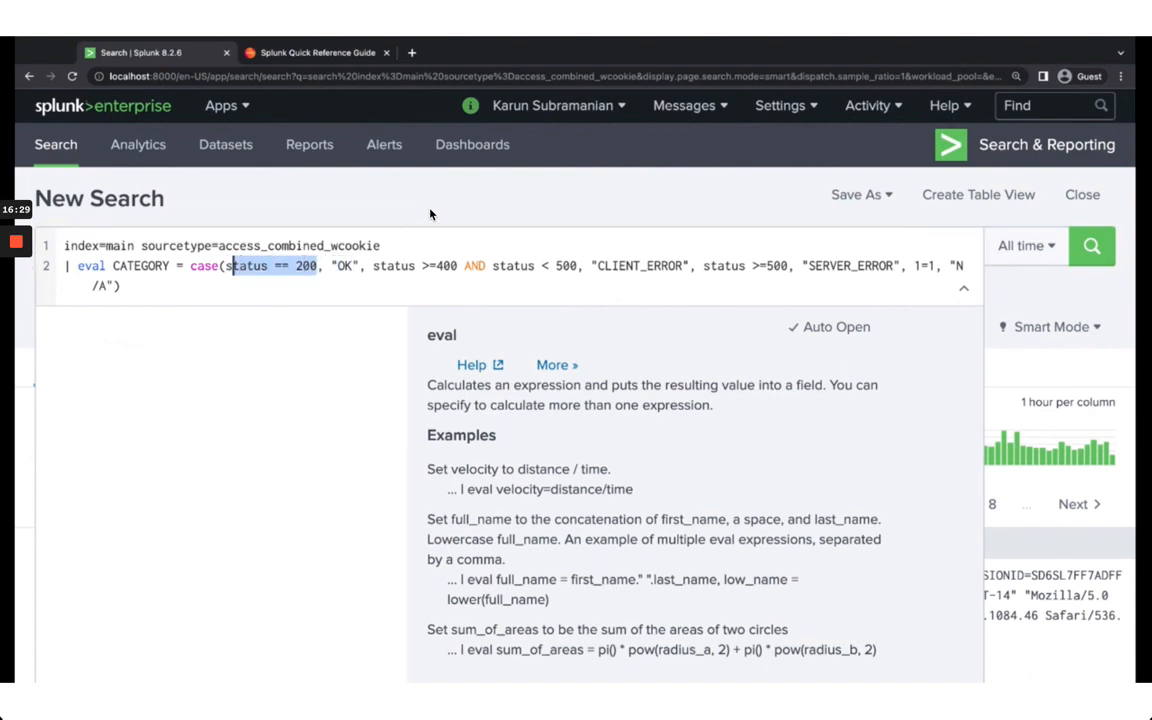
{"action": "key", "text": "shift+Left"}
{"action": "key", "text": "Left"}
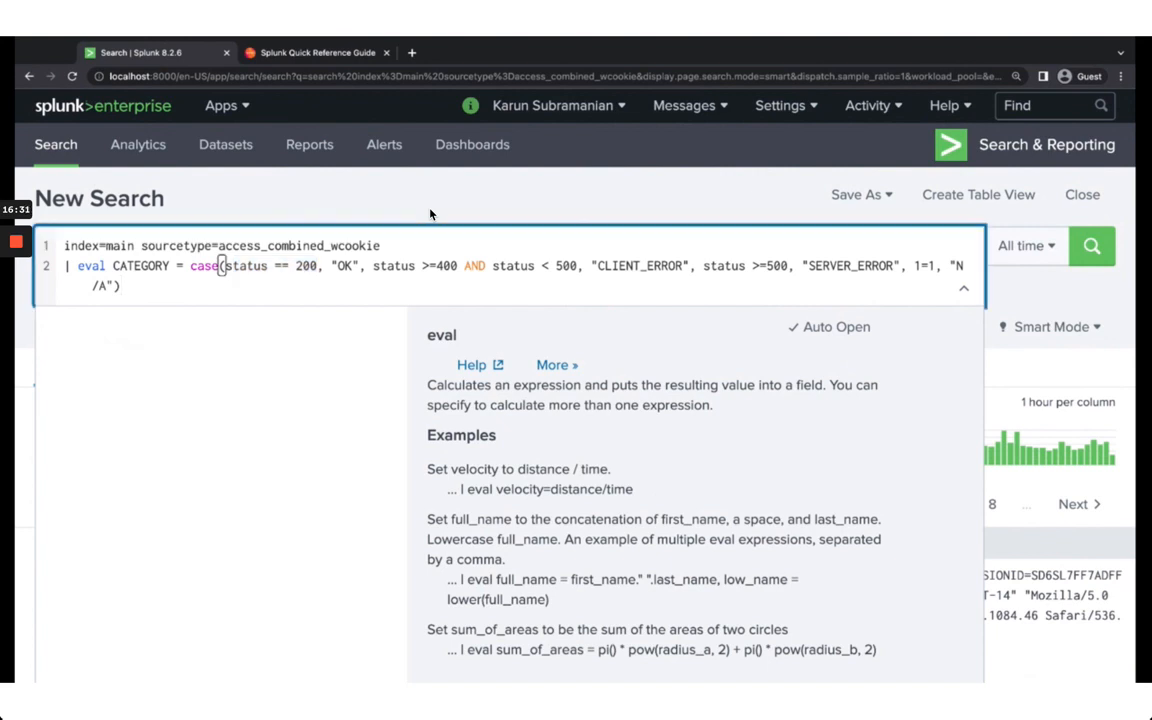
Step: Run the search and examine the value summary of the CATEGORY field in the results
{"action": "key", "text": "ctrl+End"}
{"action": "key", "text": "Return"}
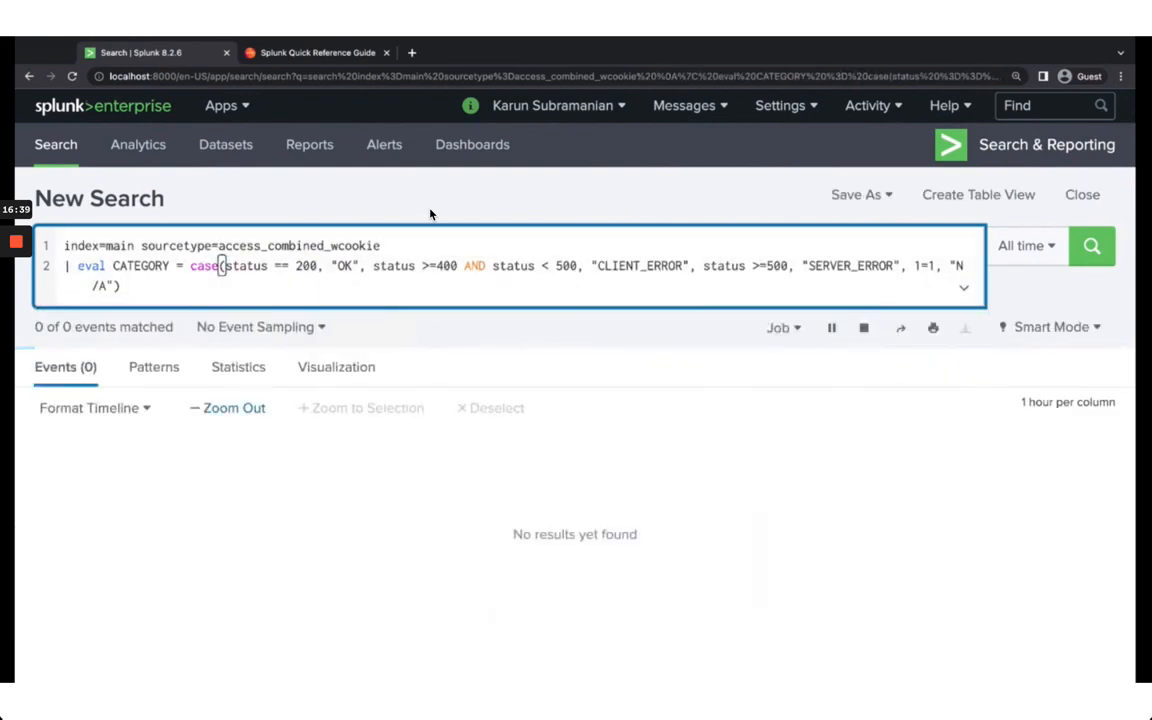
{"action": "scroll", "coordinate": [430, 214], "scroll_direction": "down", "scroll_amount": 2}
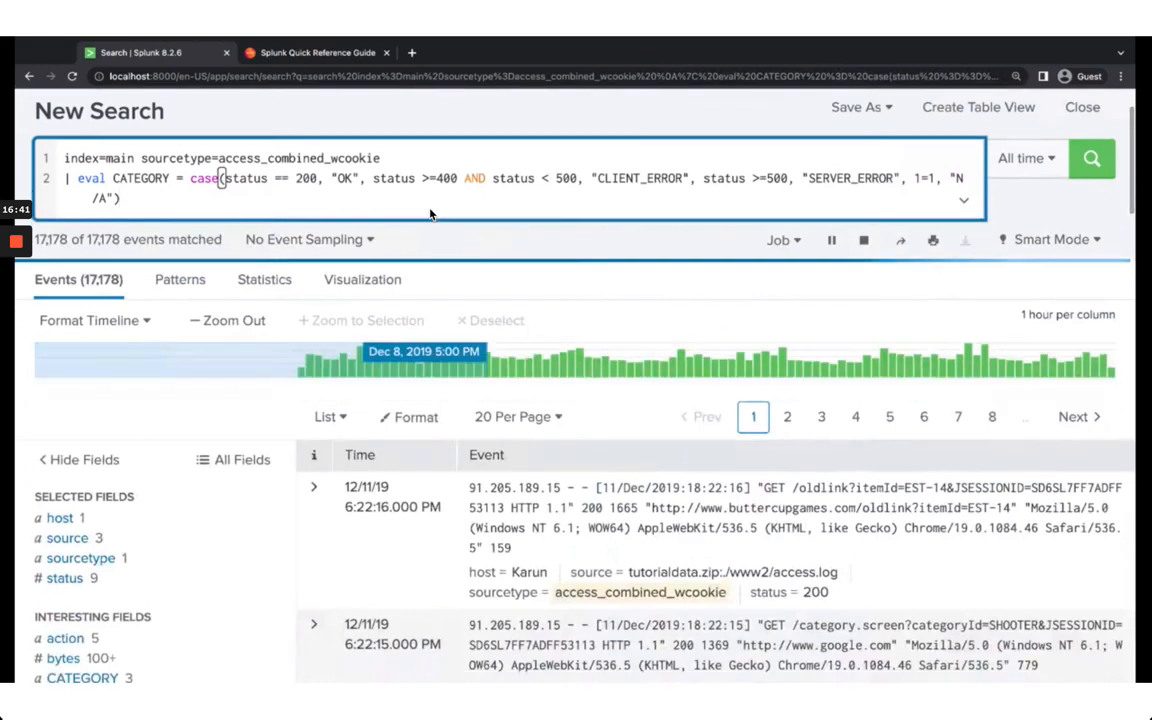
{"action": "scroll", "coordinate": [430, 214], "scroll_direction": "down", "scroll_amount": 5}
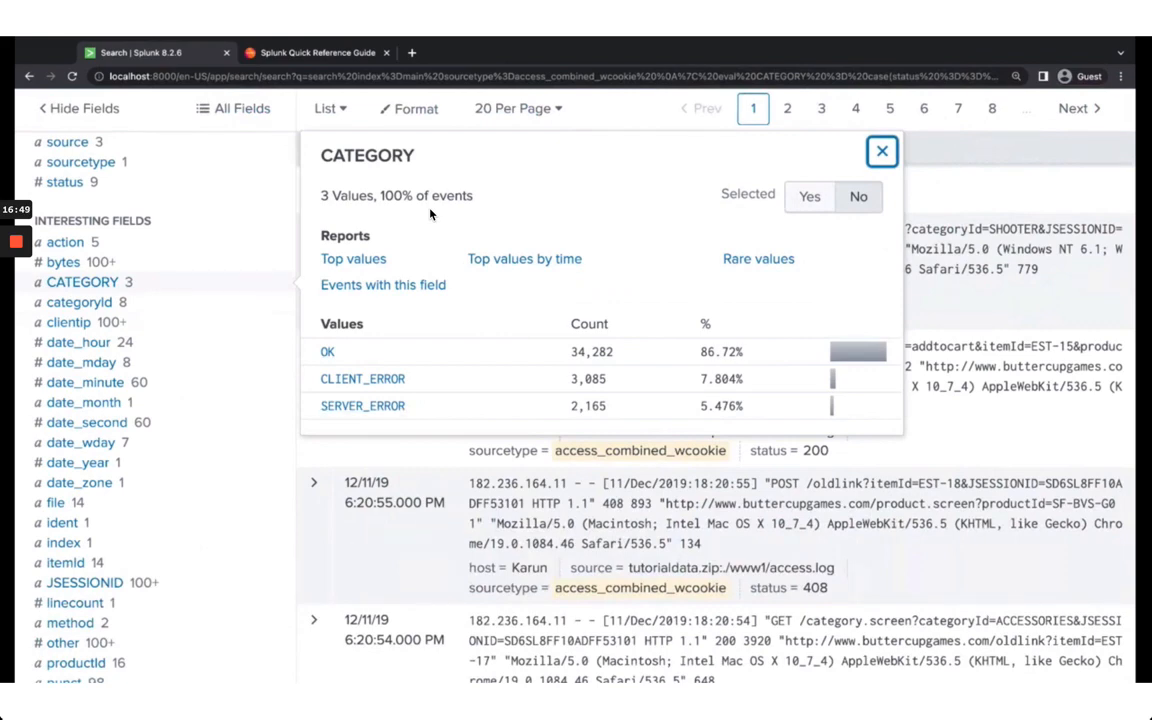
{"action": "scroll", "coordinate": [430, 213], "scroll_direction": "up", "scroll_amount": 5}
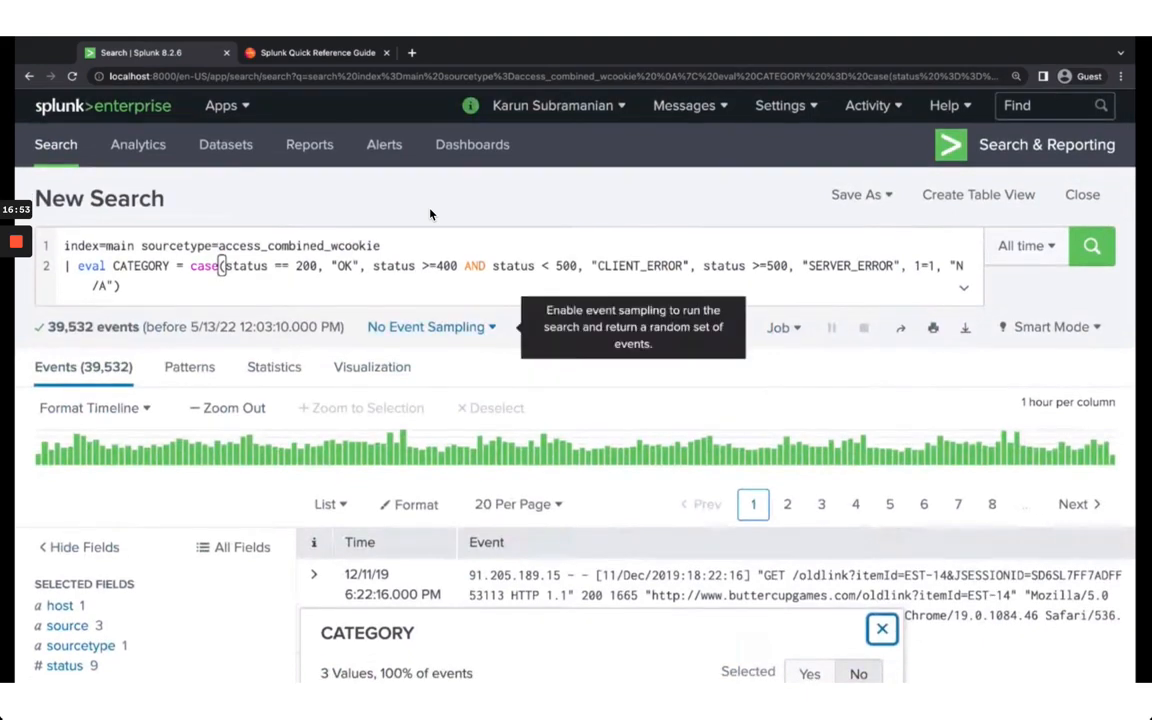
{"action": "scroll", "coordinate": [430, 213], "scroll_direction": "down", "scroll_amount": 3}
{"action": "scroll", "coordinate": [430, 213], "scroll_direction": "down", "scroll_amount": 4}
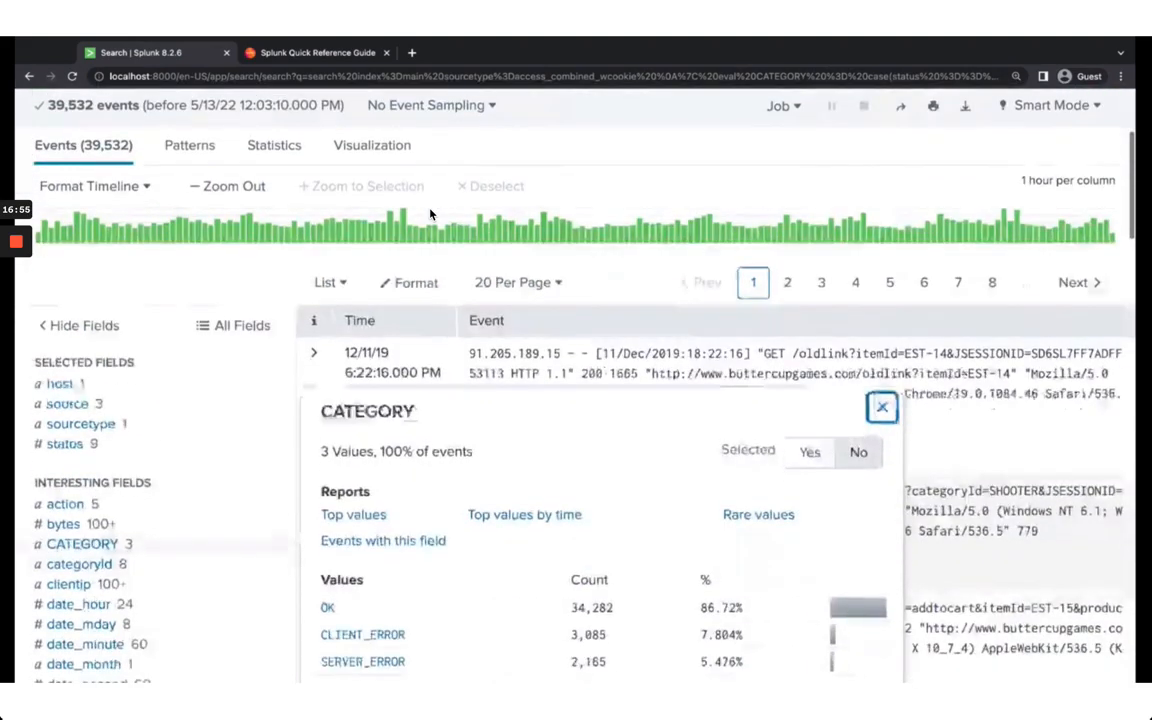
Step: Append | stats count by CATEGORY as a third line of the search and run it
{"action": "left_click", "coordinate": [430, 213]}
{"action": "scroll", "coordinate": [430, 213], "scroll_direction": "up", "scroll_amount": 7}
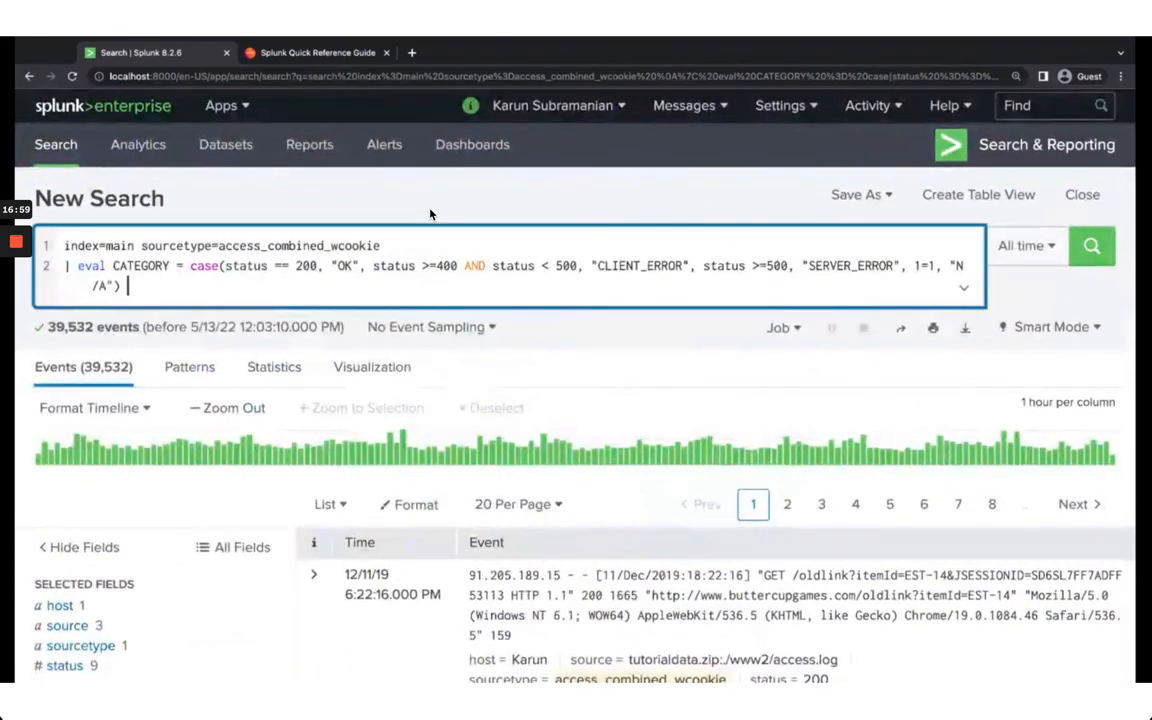
{"action": "key", "text": "shift+Return"}
{"action": "type", "text": "| status"}
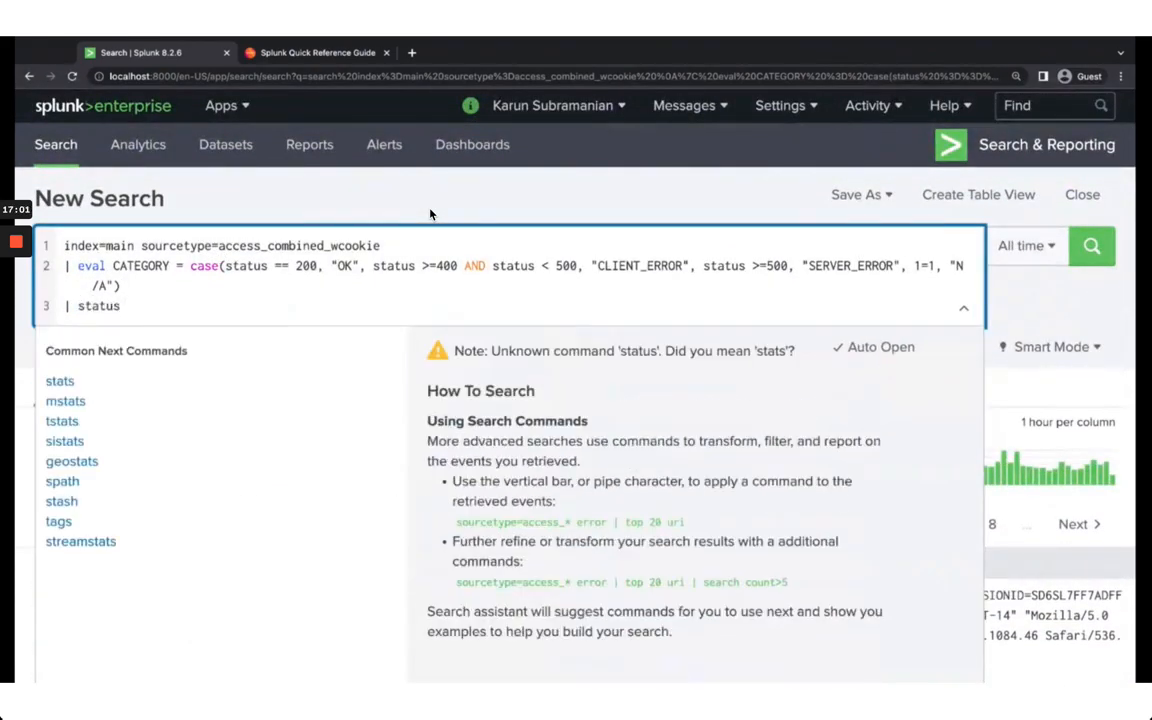
{"action": "type", "text": " count"}
{"action": "key", "text": "BackSpace"}
{"action": "key", "text": "BackSpace"}
{"action": "key", "text": "BackSpace"}
{"action": "key", "text": "BackSpace"}
{"action": "key", "text": "BackSpace"}
{"action": "key", "text": "BackSpace"}
{"action": "key", "text": "BackSpace"}
{"action": "key", "text": "BackSpace"}
{"action": "type", "text": "s count by CATEGORY"}
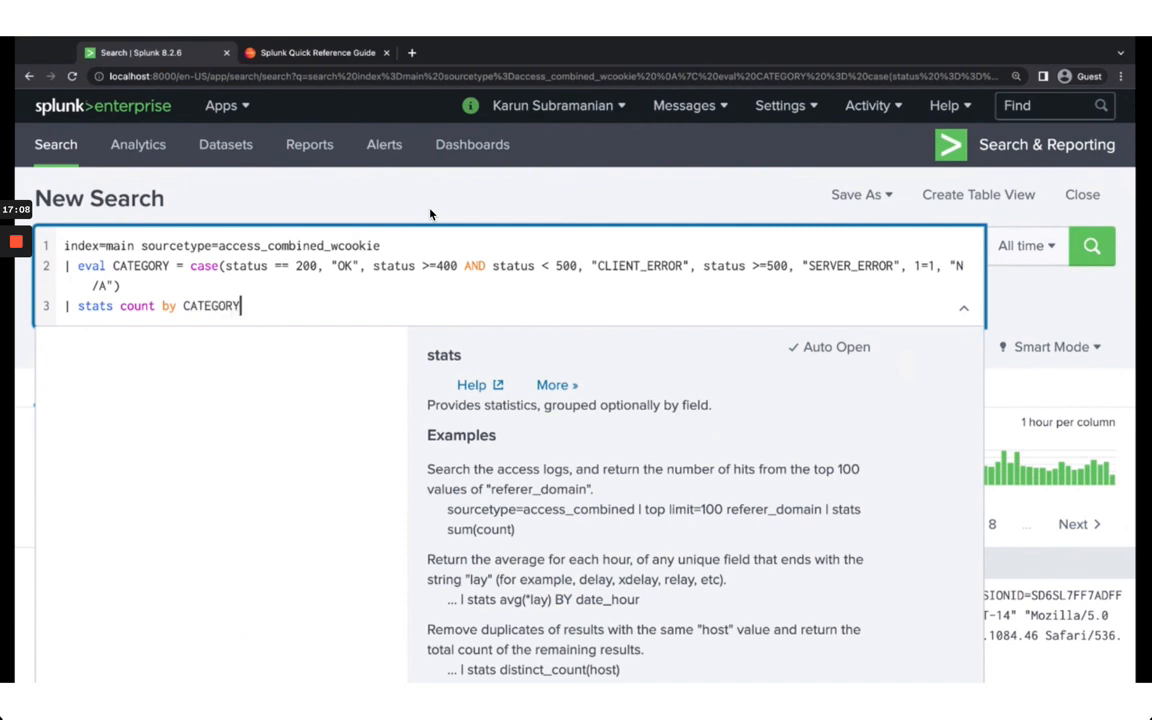
{"action": "key", "text": "Return"}
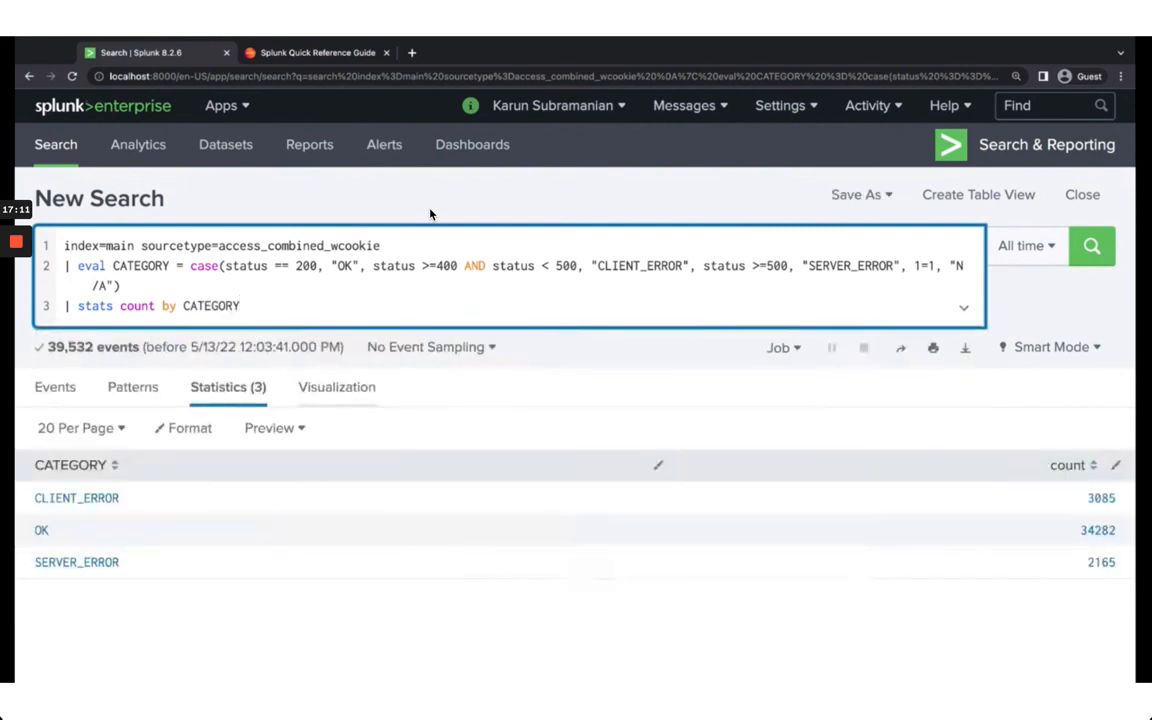
Step: Visualize the event counts by CATEGORY as a pie chart
{"action": "left_click", "coordinate": [337, 387]}
{"action": "scroll", "coordinate": [337, 387], "scroll_direction": "down", "scroll_amount": 1}
{"action": "scroll", "coordinate": [430, 214], "scroll_direction": "down", "scroll_amount": 2}
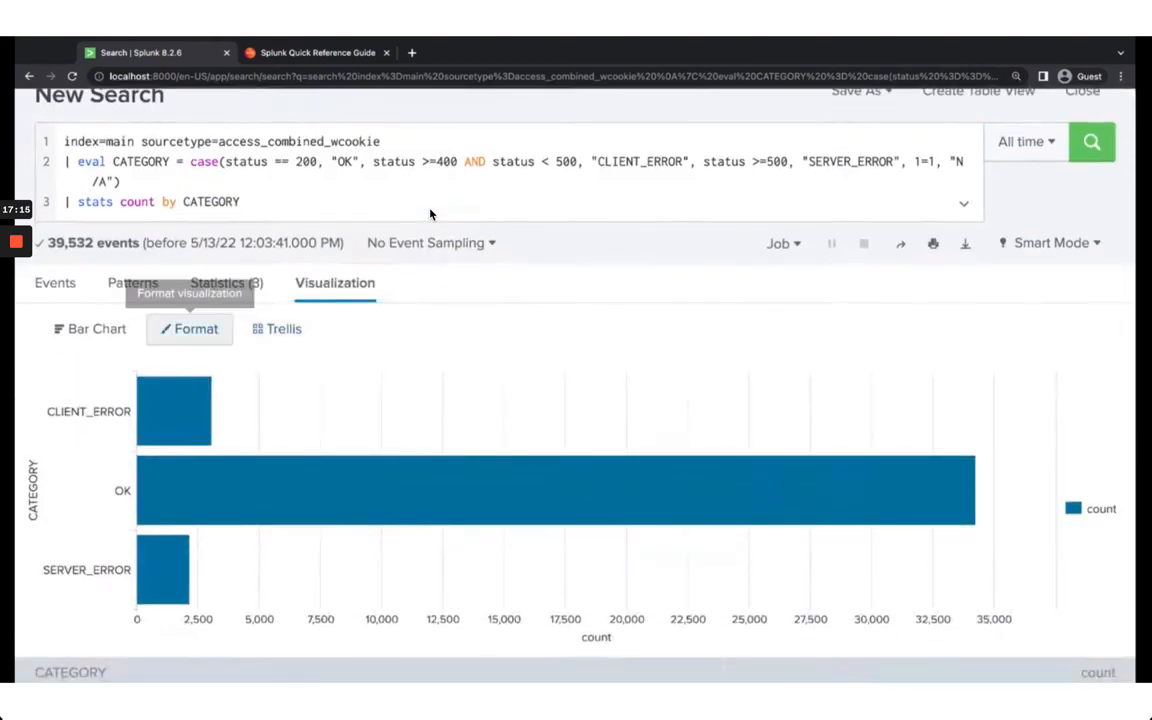
{"action": "left_click", "coordinate": [189, 329]}
{"action": "left_click", "coordinate": [90, 329]}
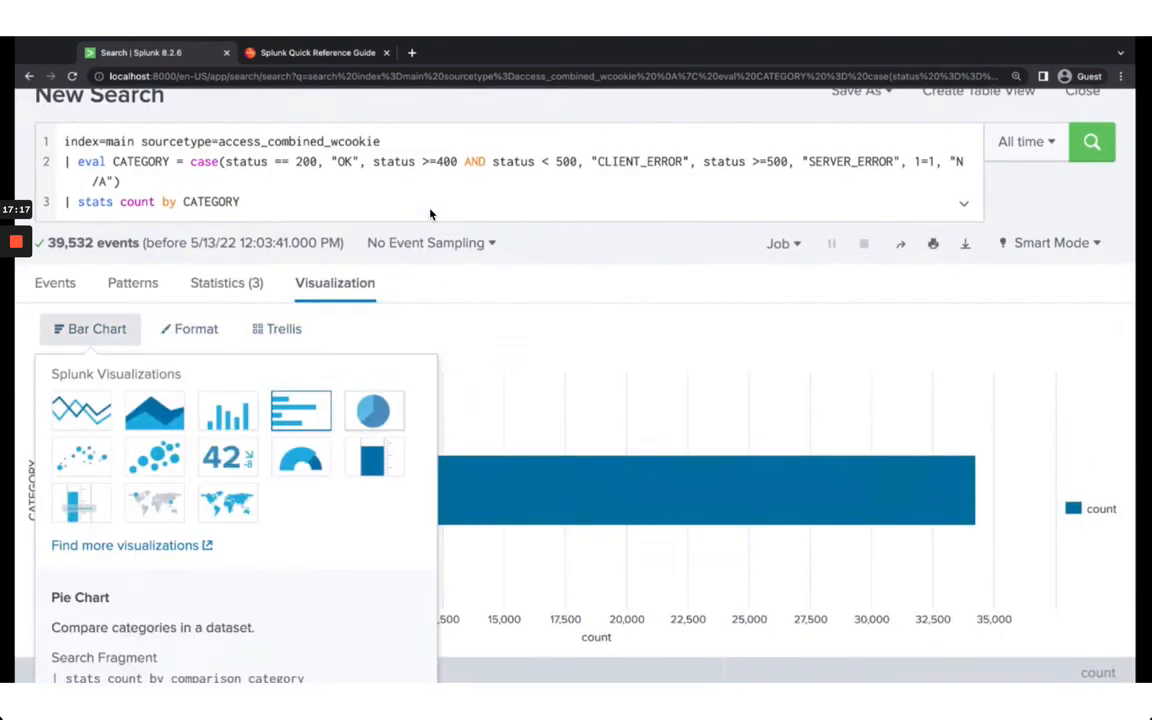
{"action": "left_click", "coordinate": [372, 411]}
{"action": "scroll", "coordinate": [560, 470], "scroll_direction": "down", "scroll_amount": 2}
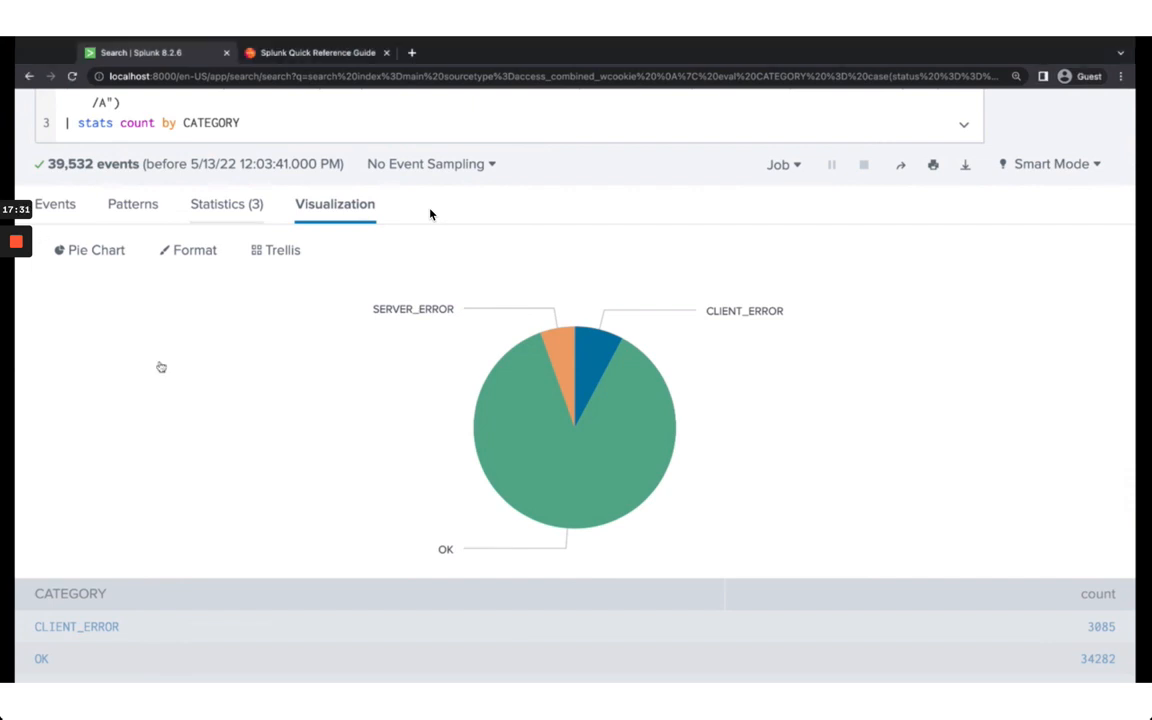
Step: Replace the search with index=main sourcetype=vendor_sales | top VendorID showperc=f countfield="Number of Sales", run it and show the results as a statistics table
{"action": "scroll", "coordinate": [238, 408], "scroll_direction": "up", "scroll_amount": 3}
{"action": "left_click", "coordinate": [262, 313]}
{"action": "key", "text": "shift+Up"}
{"action": "key", "text": "shift+Up"}
{"action": "key", "text": "shift+Up"}
{"action": "key", "text": "shift+Up"}
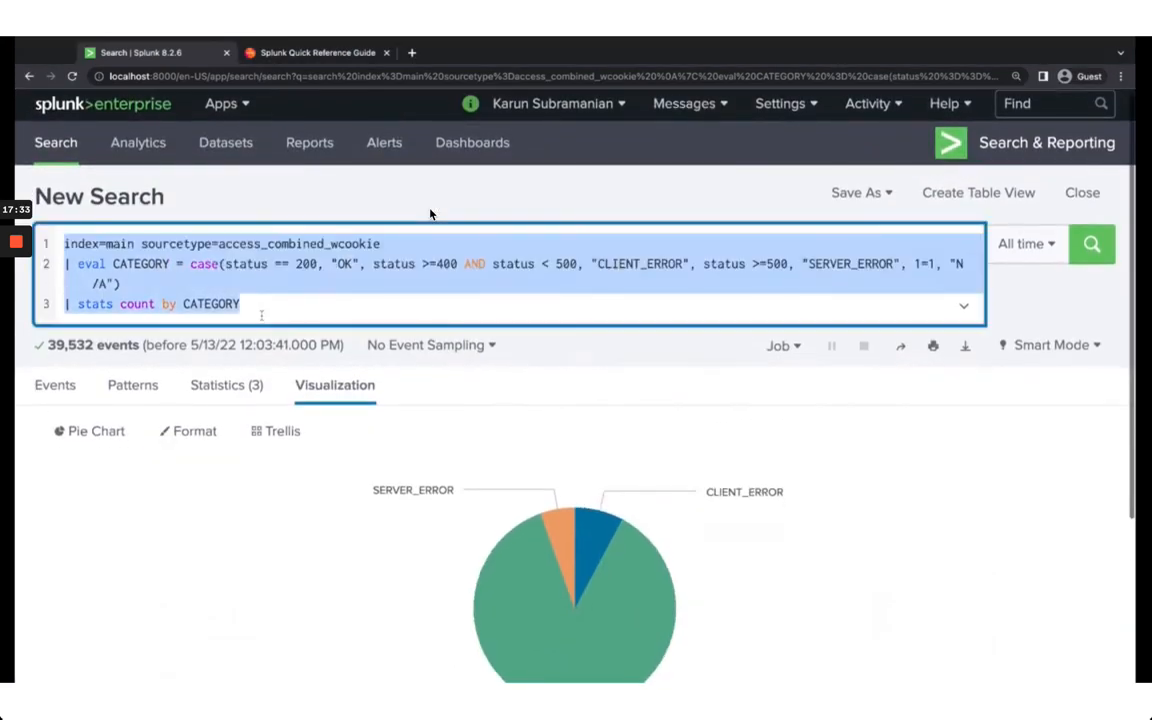
{"action": "type", "text": "index=main sourcetype=vendor_sales | top VendorID showperc=f countfield=\"Number of Sales\""}
{"action": "key", "text": "Return"}
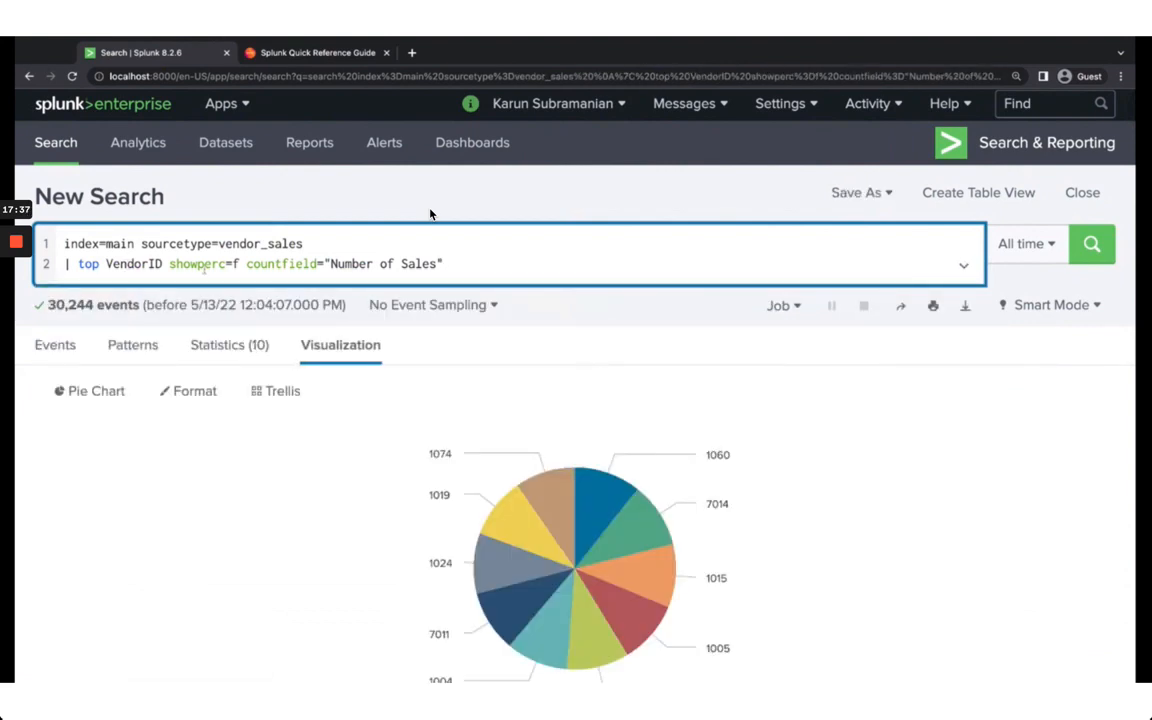
{"action": "left_click", "coordinate": [225, 363]}
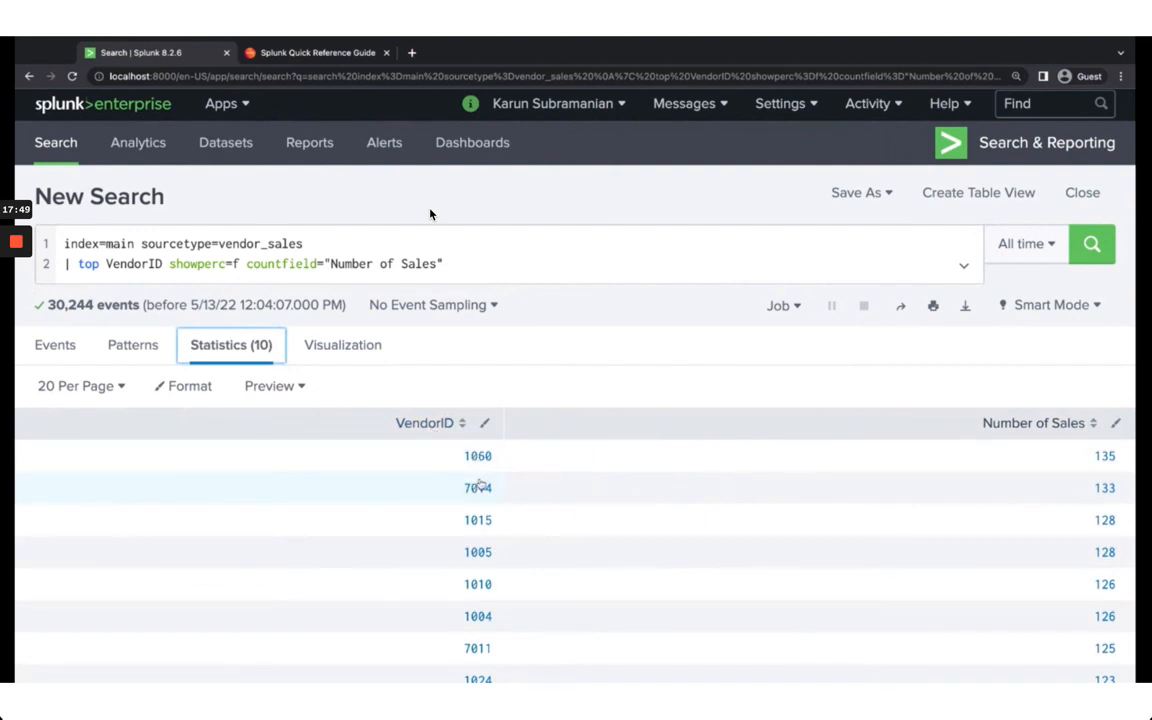
Step: Highlight the top command with its showperc and countfield options to review it
{"action": "left_click", "coordinate": [79, 263]}
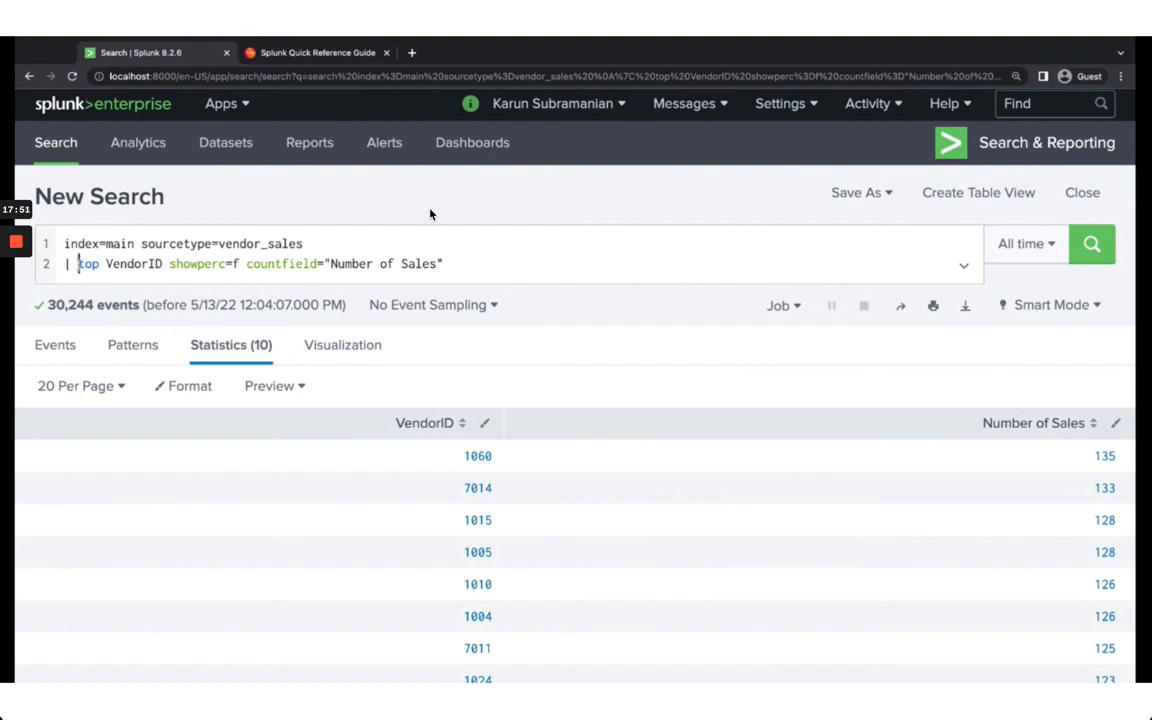
{"action": "left_click_drag", "start_coordinate": [79, 263], "coordinate": [459, 267]}
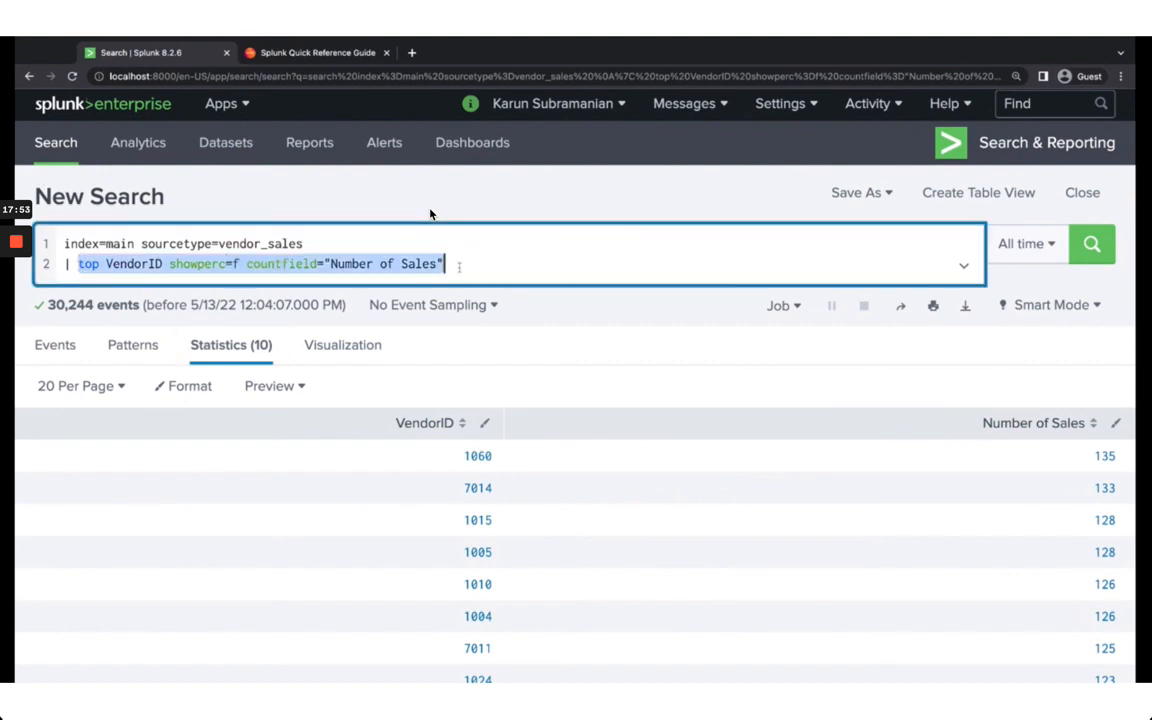
{"action": "left_click", "coordinate": [484, 263]}
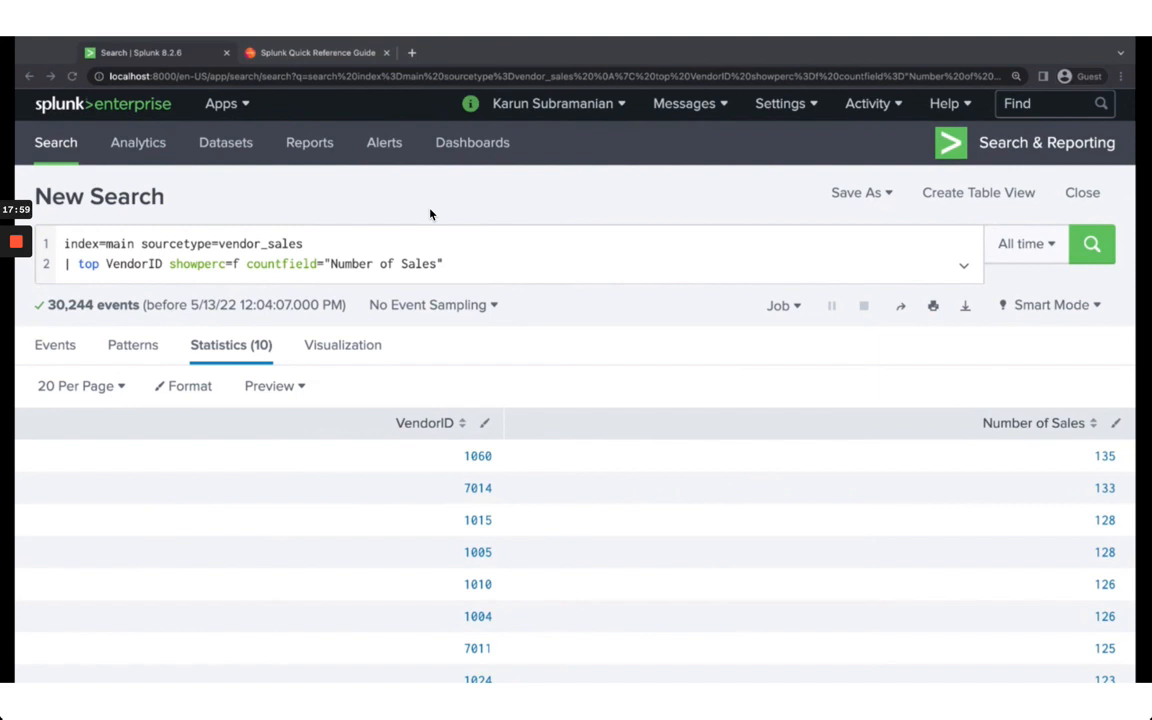
Step: Run the vendor_sales search for the top VendorID values again with countfield="Number of Sales"
{"action": "key", "text": "ctrl+a"}
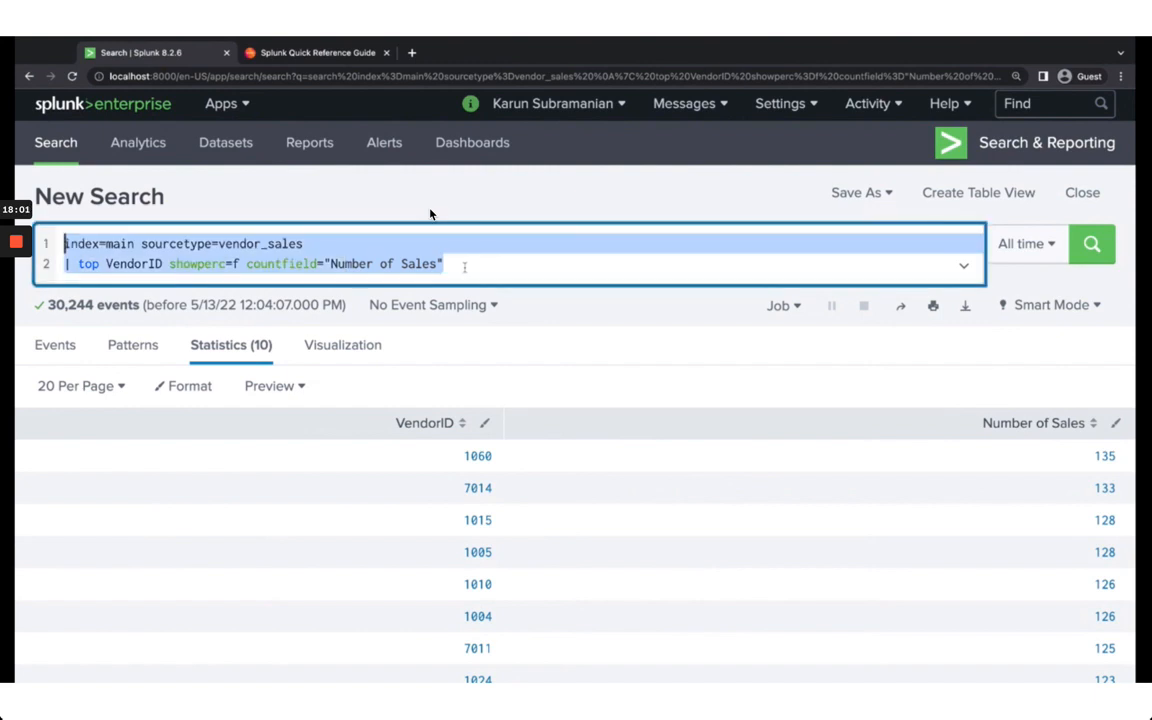
{"action": "type", "text": "index=main sourcetype=vendor_sales | top VendorID showperc=f countfield=\"Number of Sales\""}
{"action": "key", "text": "Return"}
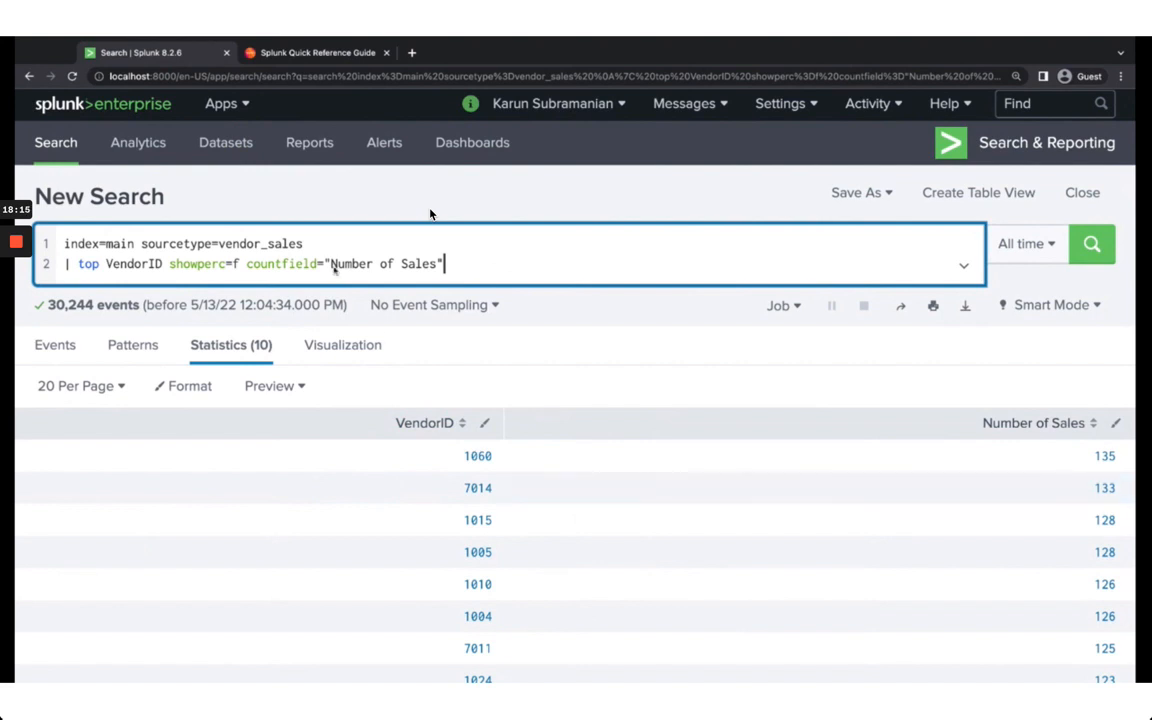
Step: Highlight the whole second line of the vendor_sales search to review it
{"action": "left_click", "coordinate": [430, 213]}
{"action": "key", "text": "Down"}
{"action": "key", "text": "End"}
{"action": "key", "text": "shift+Home"}
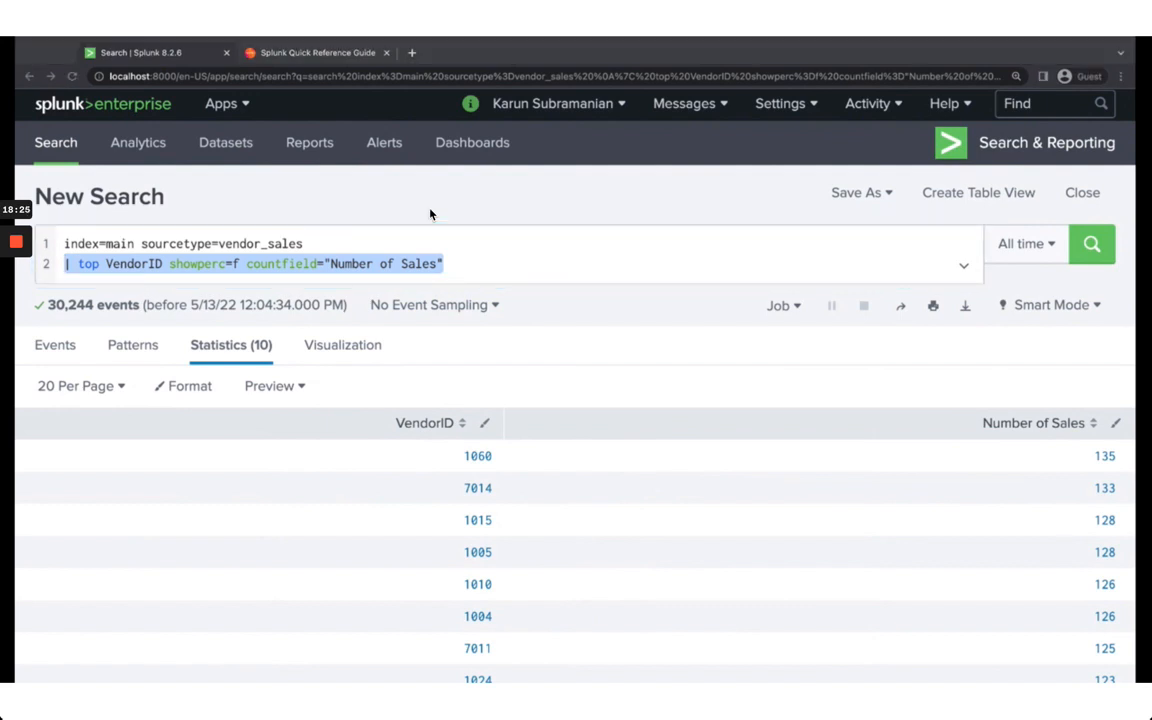
{"action": "key", "text": "Left"}
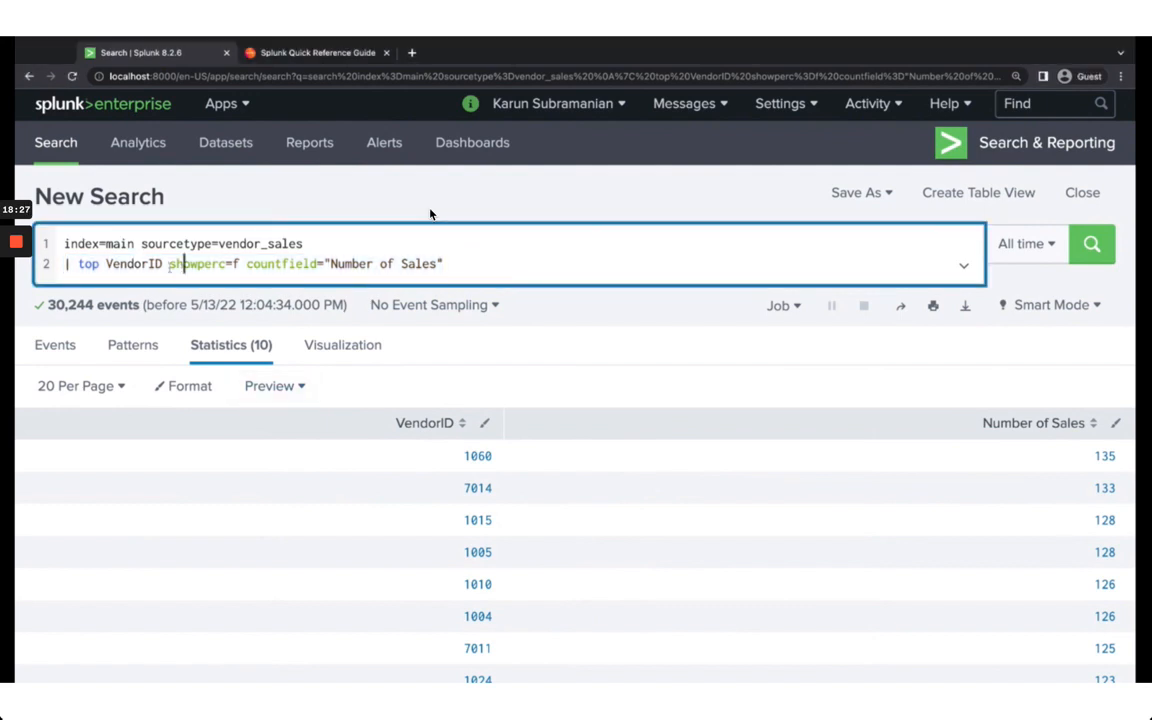
Step: Replace the top command with rare in the VendorID search and run it
{"action": "key", "text": "ctrl+shift+Left"}
{"action": "type", "text": "rare"}
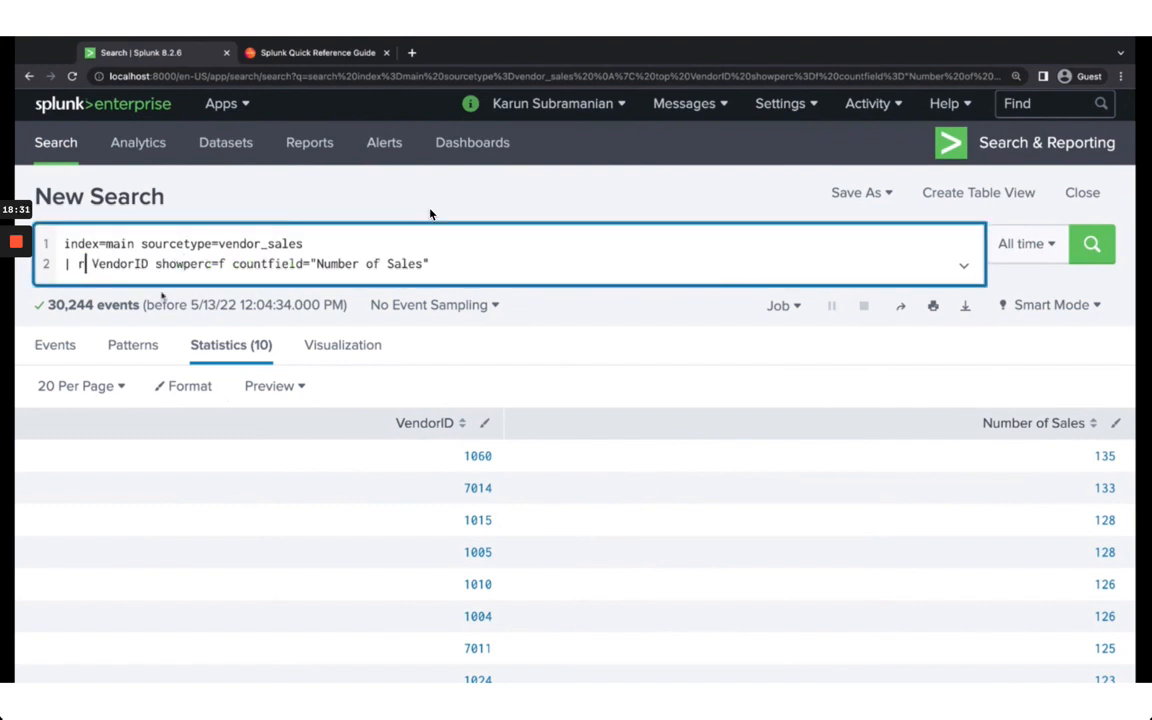
{"action": "key", "text": "Return"}
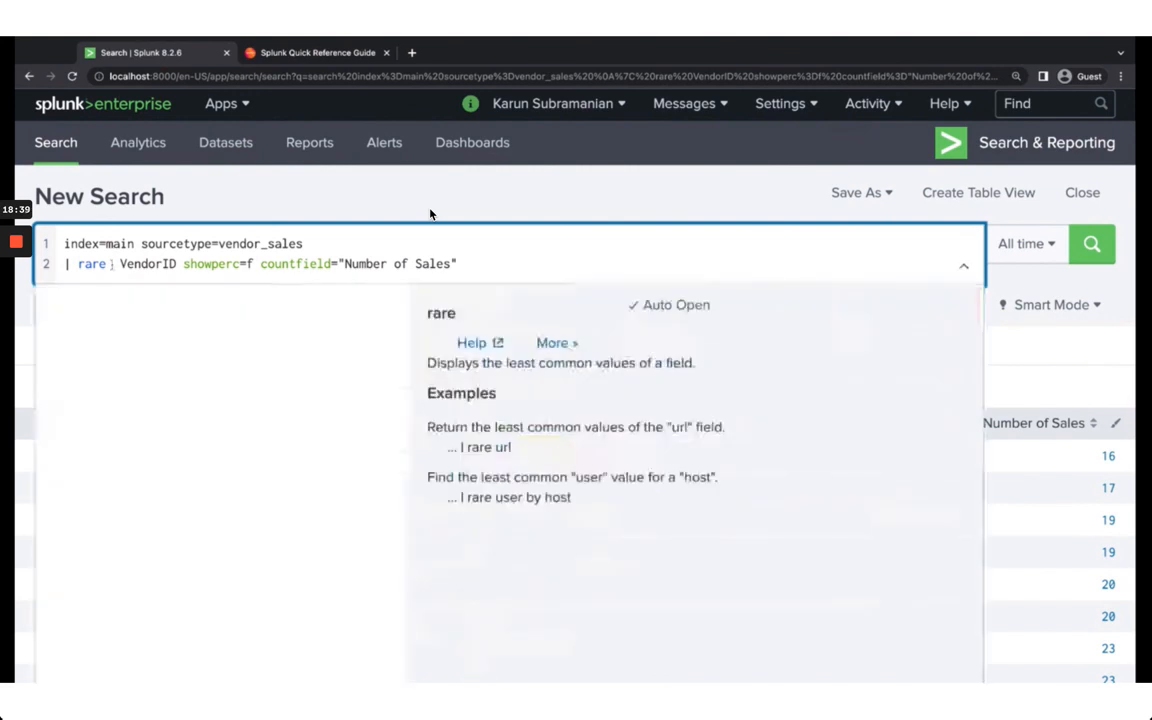
Step: Add limit=5 to the rare command before VendorID and run the search
{"action": "type", "text": "limit="}
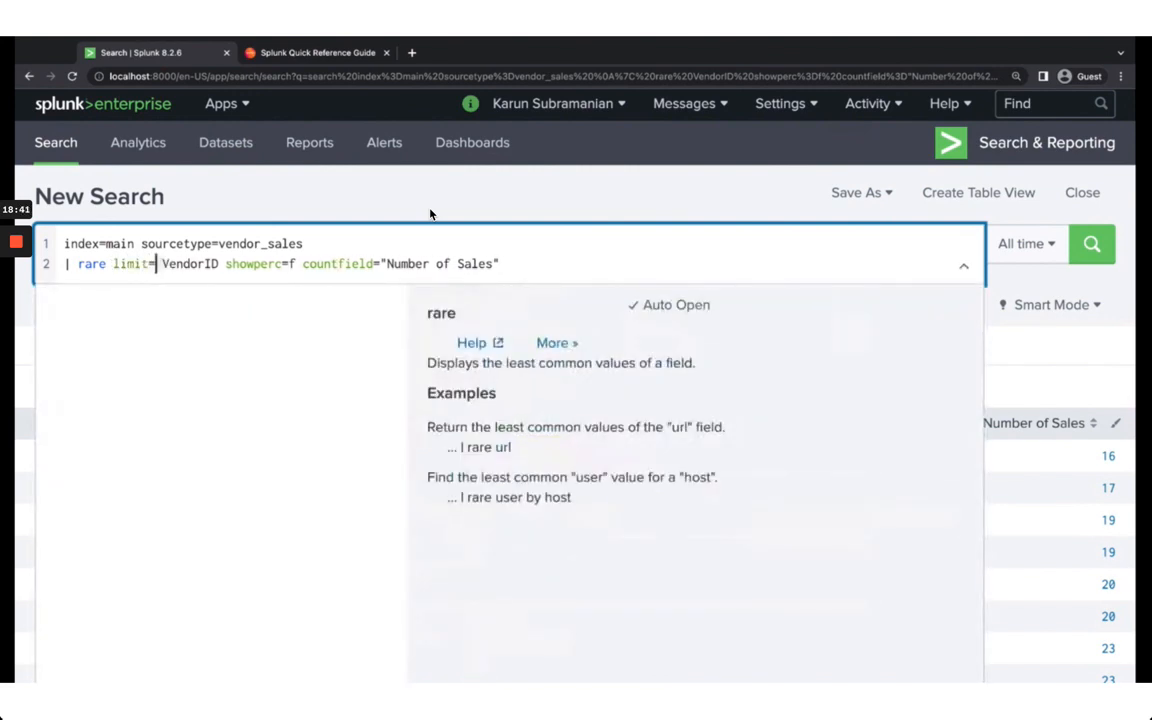
{"action": "type", "text": "5"}
{"action": "key", "text": "Return"}
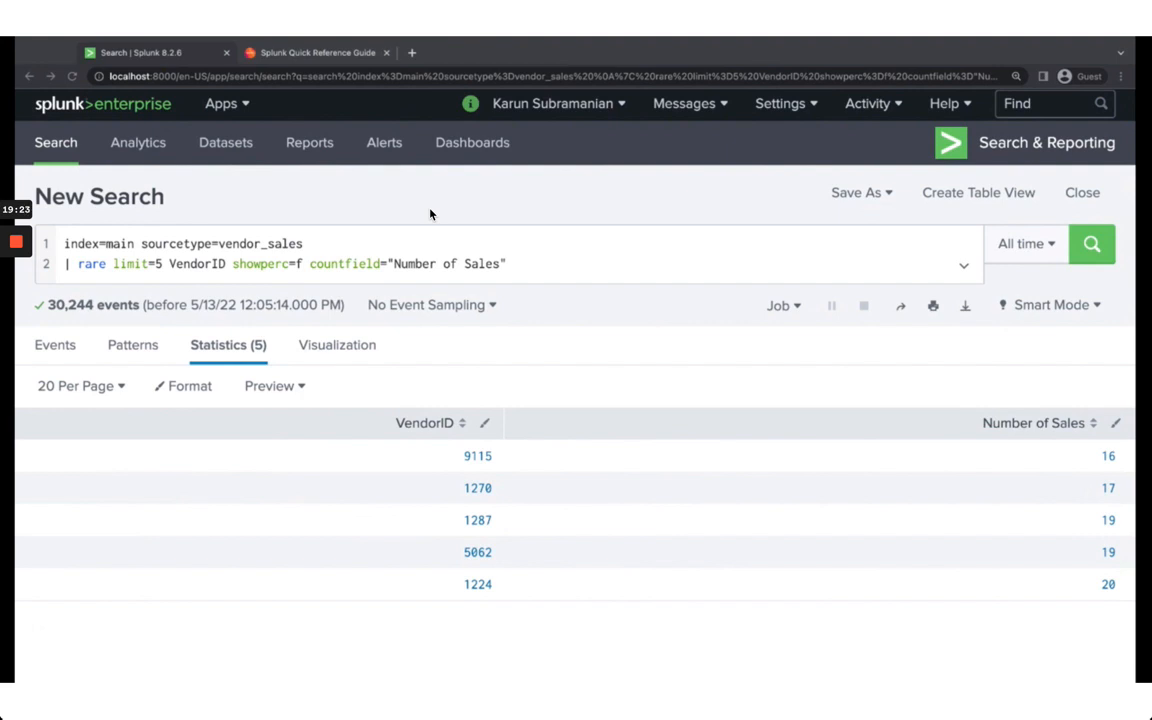
Step: Replace the rare command in the vendor_sales search with stats count(eval(status = 500))
{"action": "left_click", "coordinate": [147, 264]}
{"action": "left_click", "coordinate": [120, 243]}
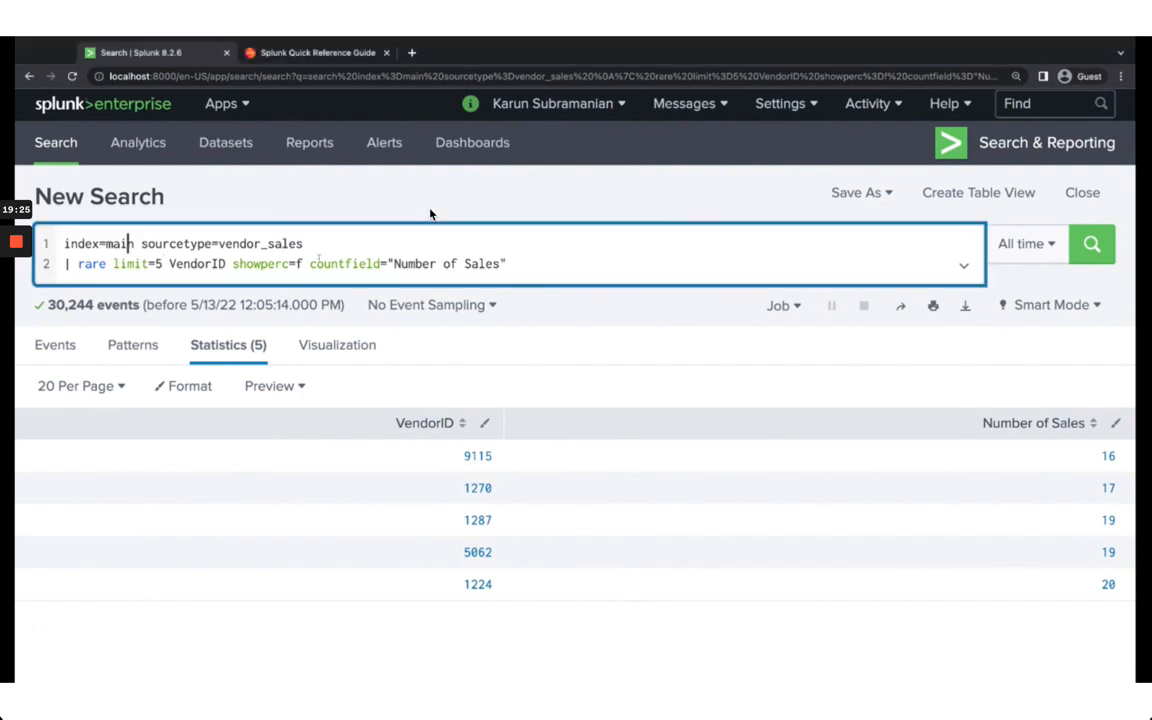
{"action": "left_click", "coordinate": [66, 264]}
{"action": "left_click", "coordinate": [112, 243]}
{"action": "left_click", "coordinate": [77, 264]}
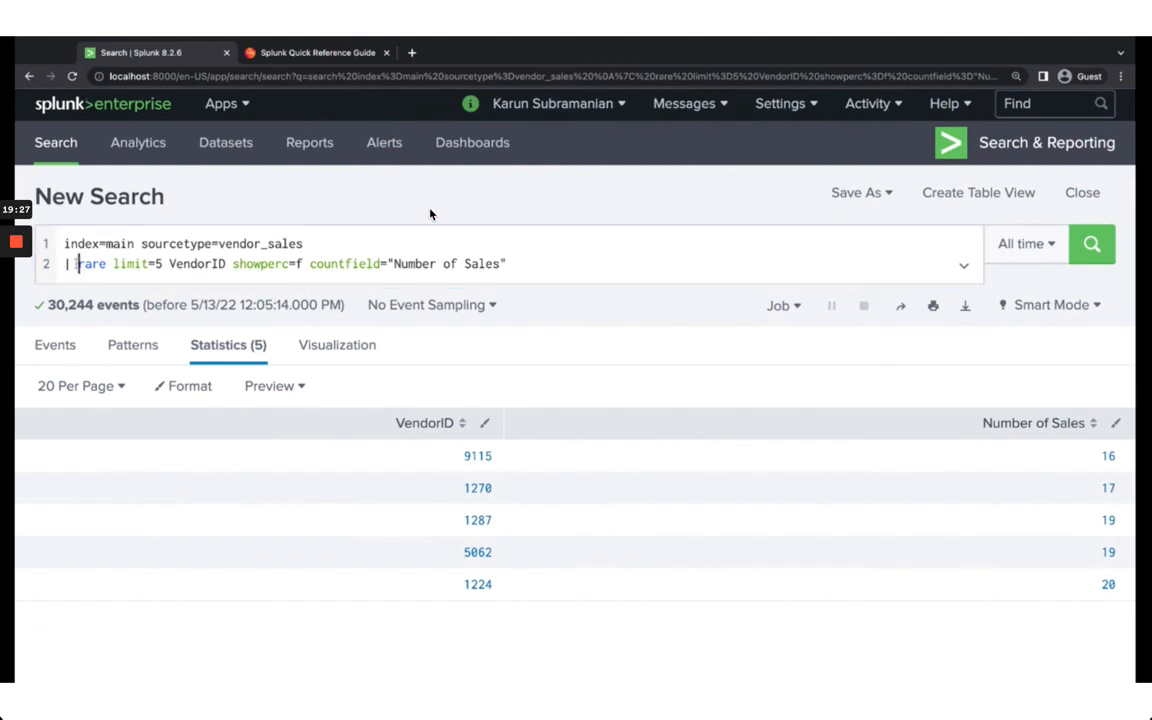
{"action": "key", "text": "shift+End"}
{"action": "type", "text": "s"}
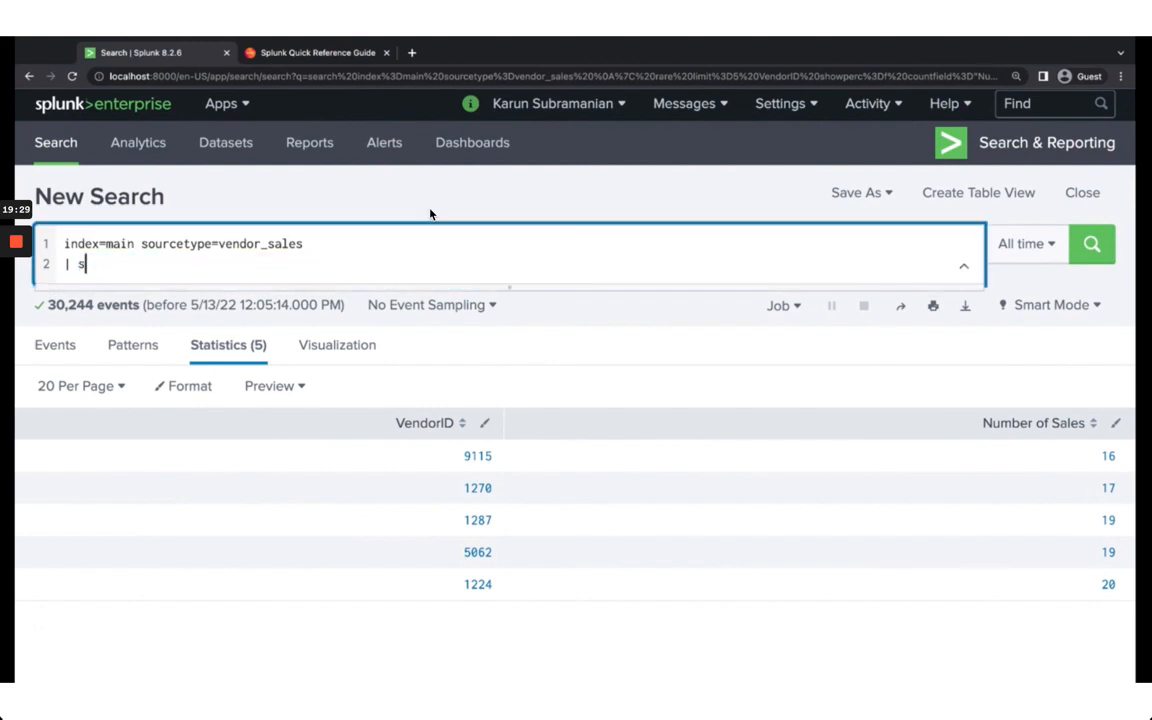
{"action": "type", "text": "tats count("}
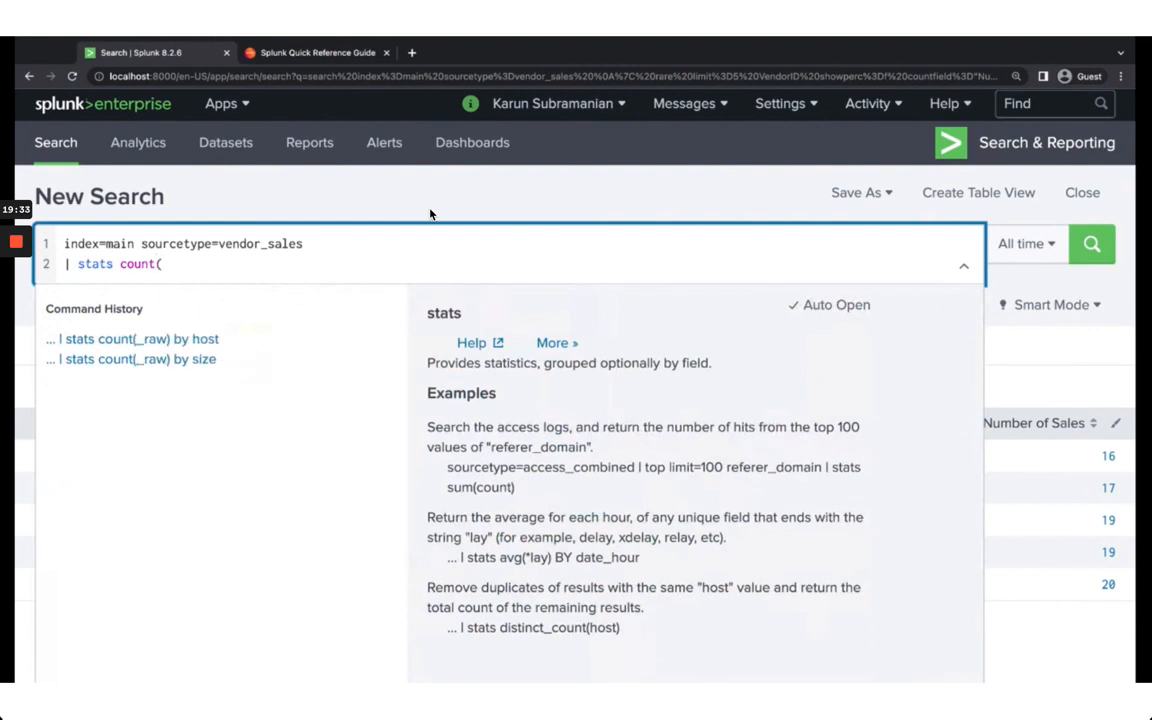
{"action": "type", "text": "eval"}
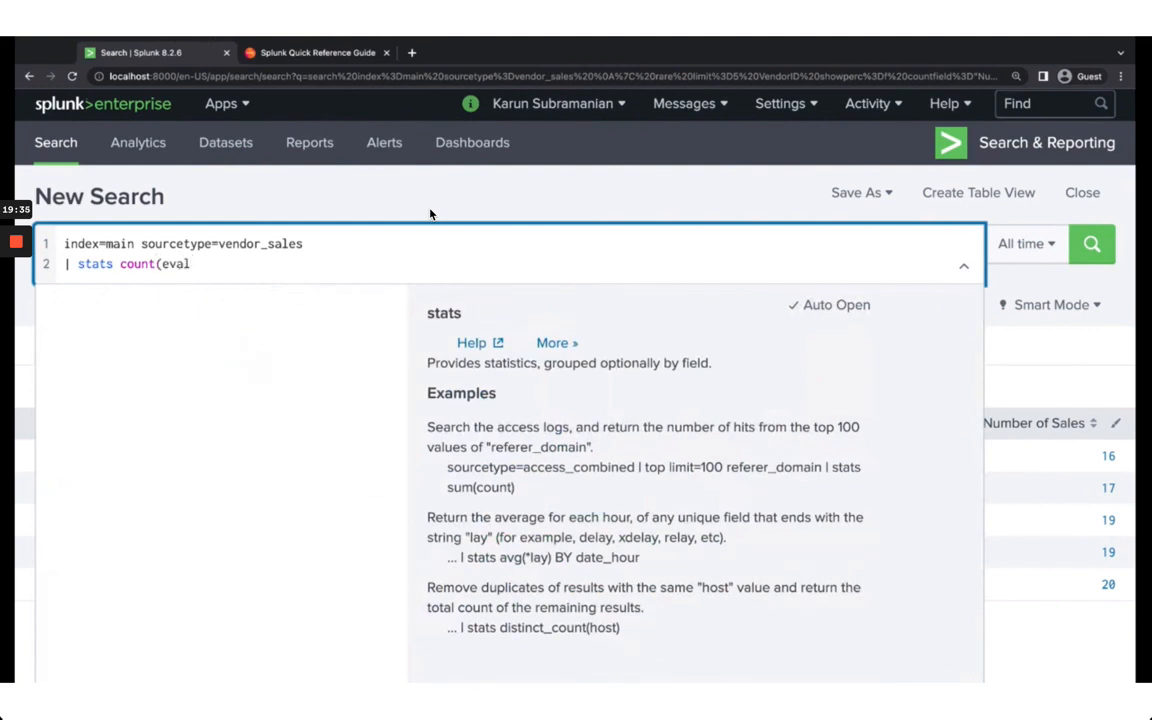
{"action": "type", "text": "("}
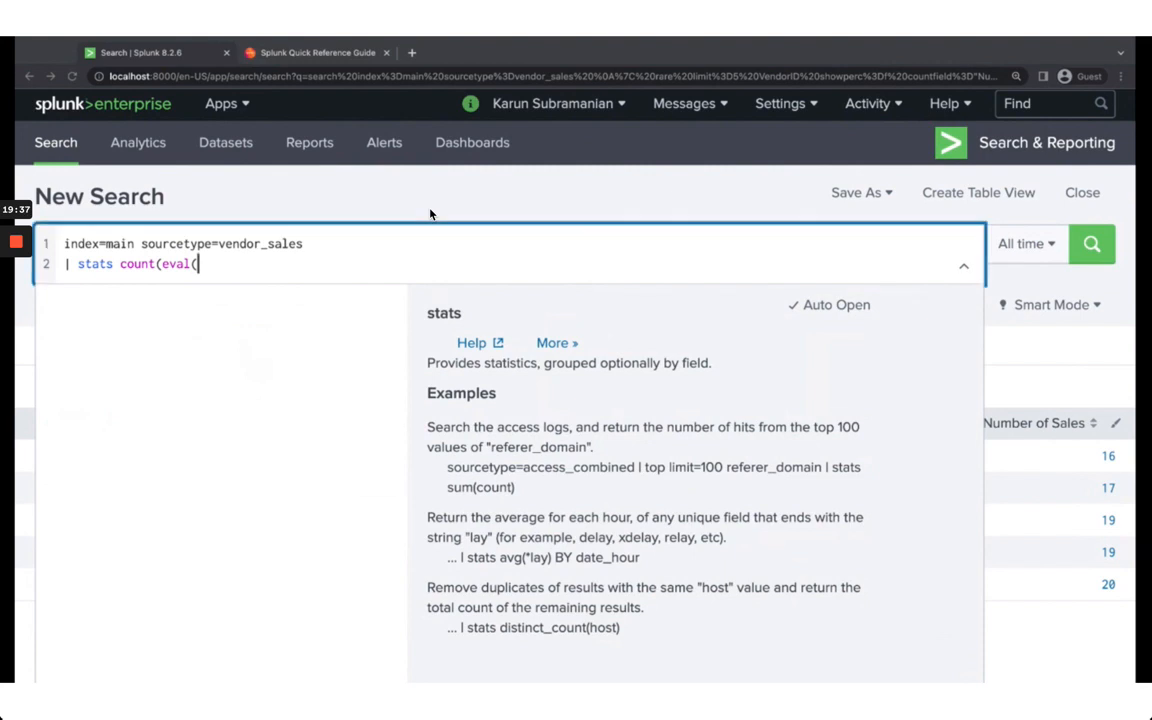
{"action": "type", "text": "status"}
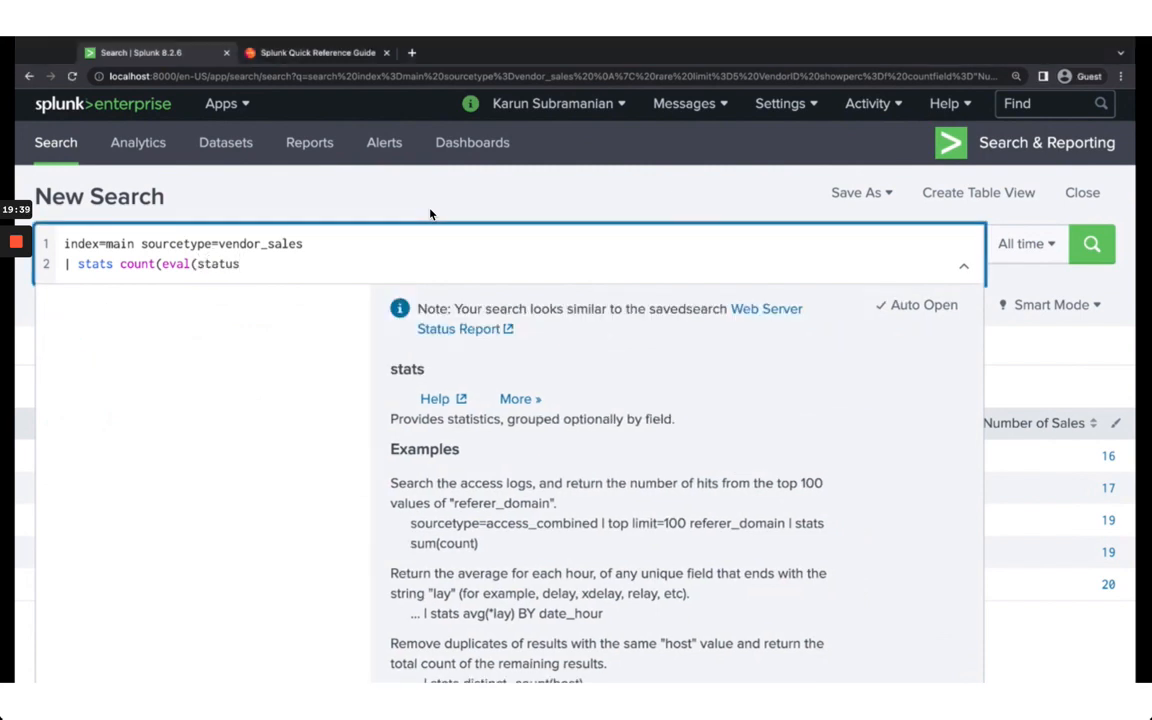
{"action": "type", "text": " = 500)"}
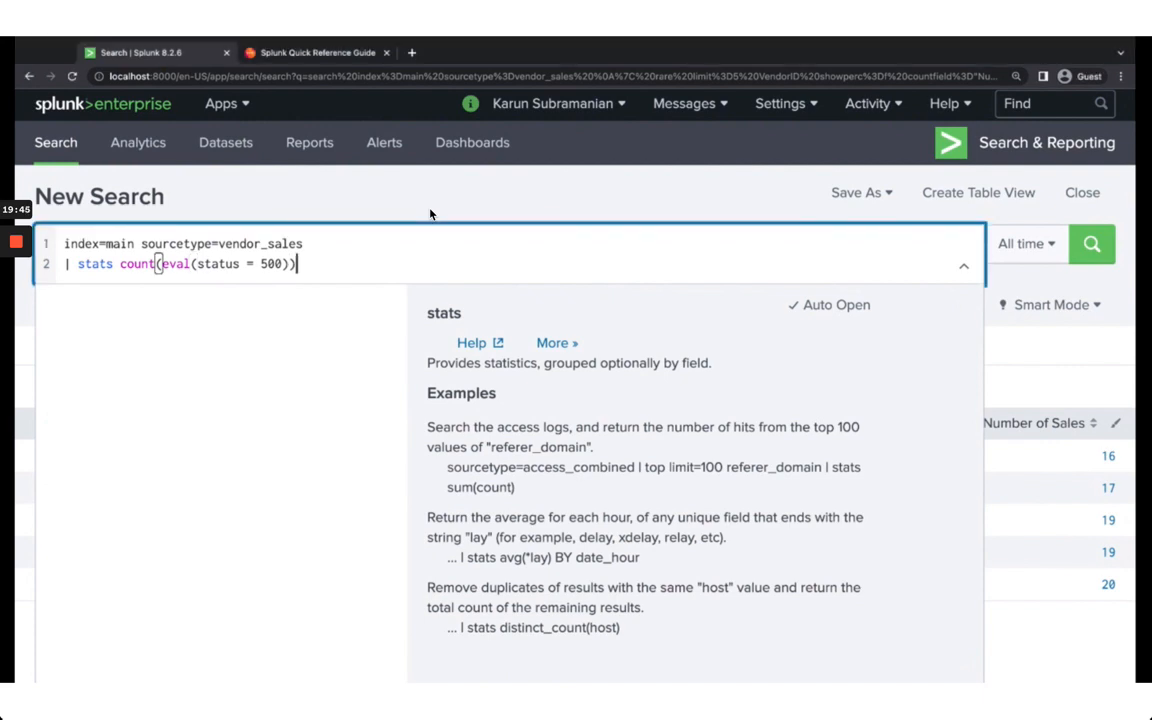
{"action": "type", "text": ")"}
Step: Rename the conditional count by adding AS "Server errors" at the end of the stats command
{"action": "key", "text": "Left"}
{"action": "key", "text": "Left"}
{"action": "key", "text": "End"}
{"action": "type", "text": "AS "}
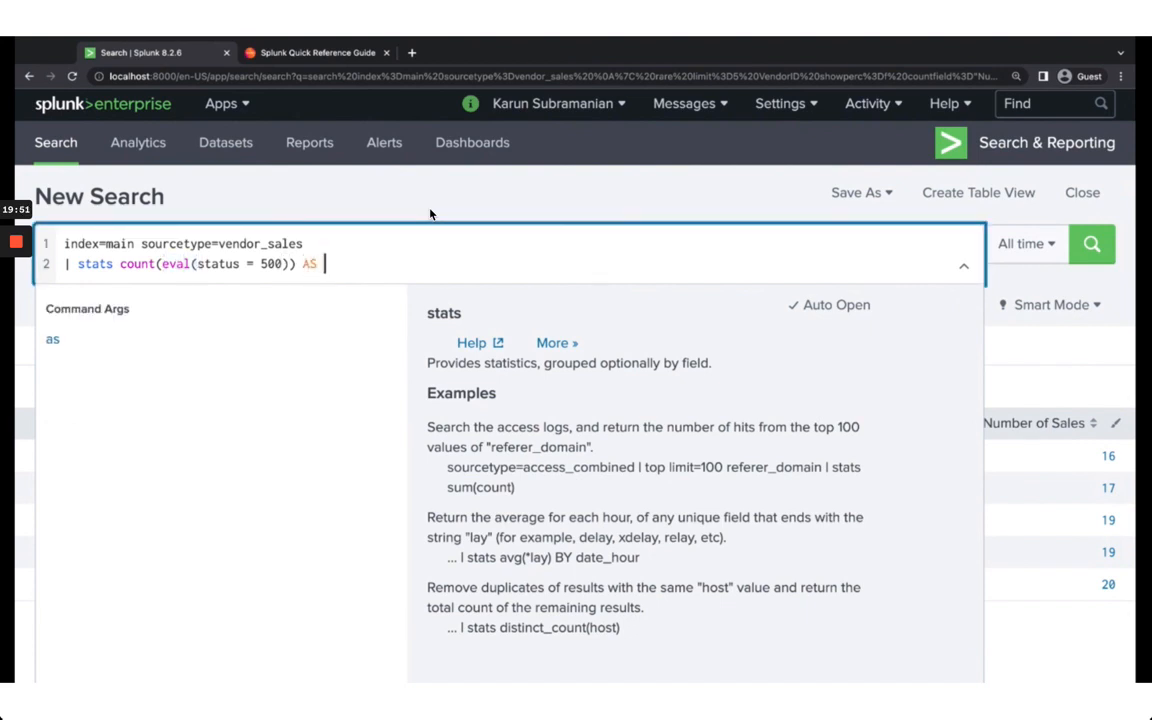
{"action": "type", "text": "\"Server"}
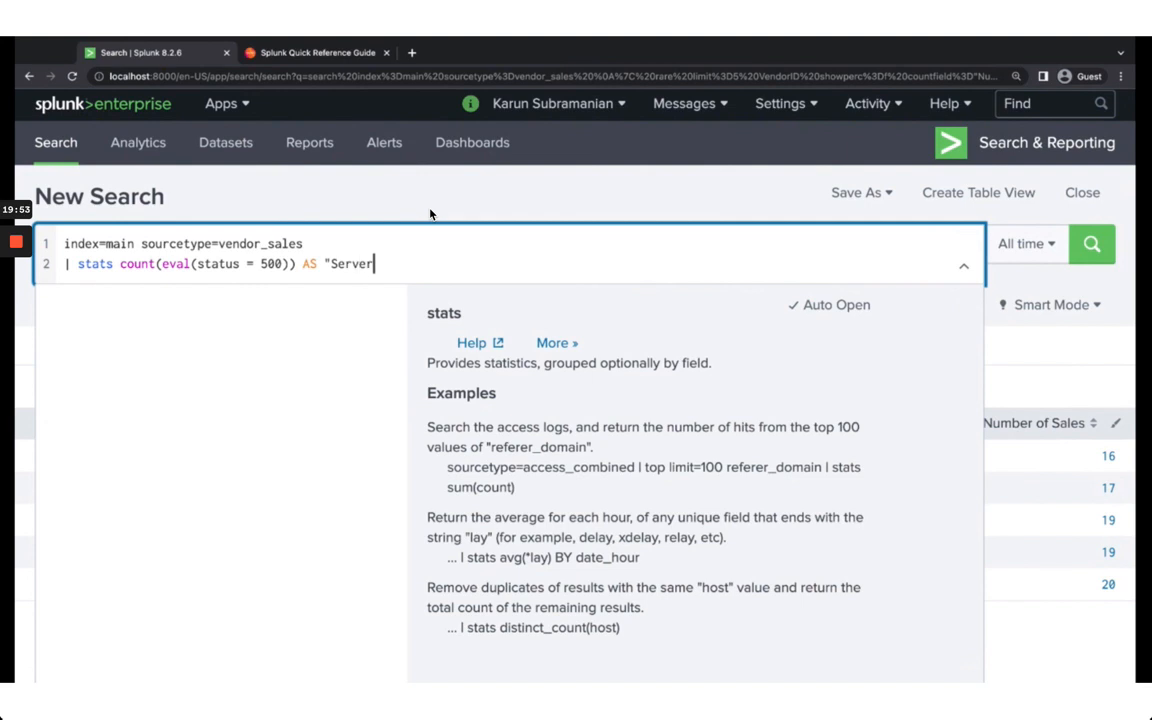
{"action": "type", "text": " errors\""}
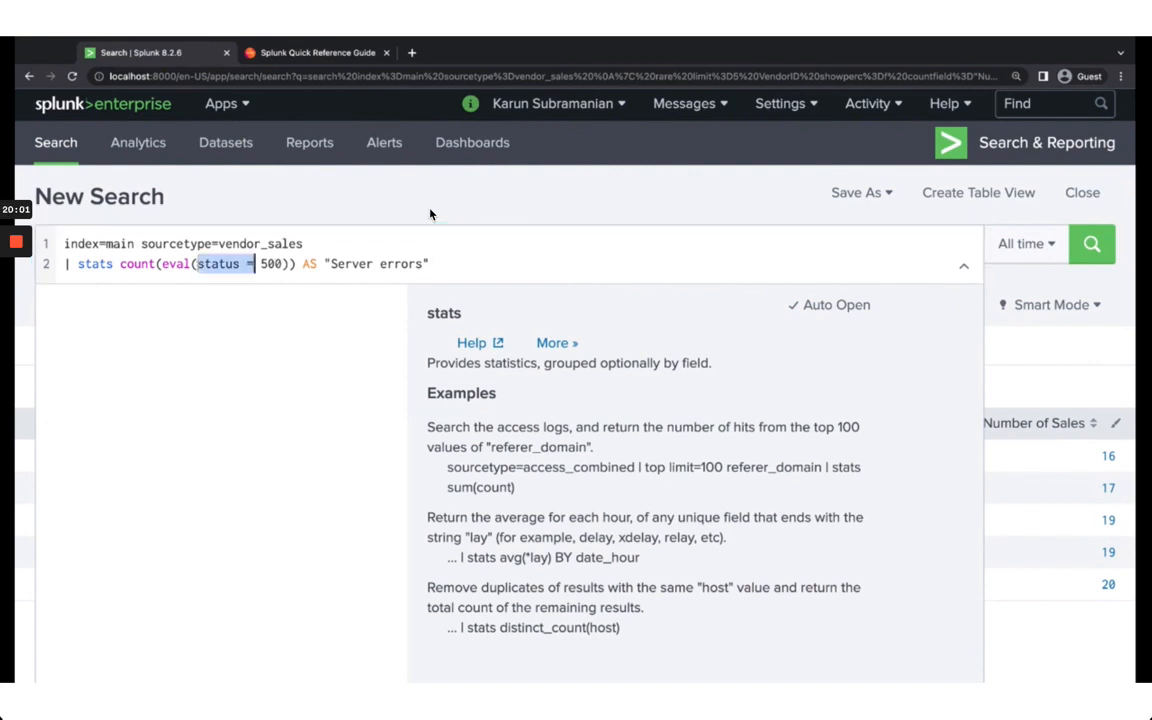
Step: Try adding status = 500 as a filter to the base search line and remove it again
{"action": "key", "text": "Up"}
{"action": "key", "text": "End"}
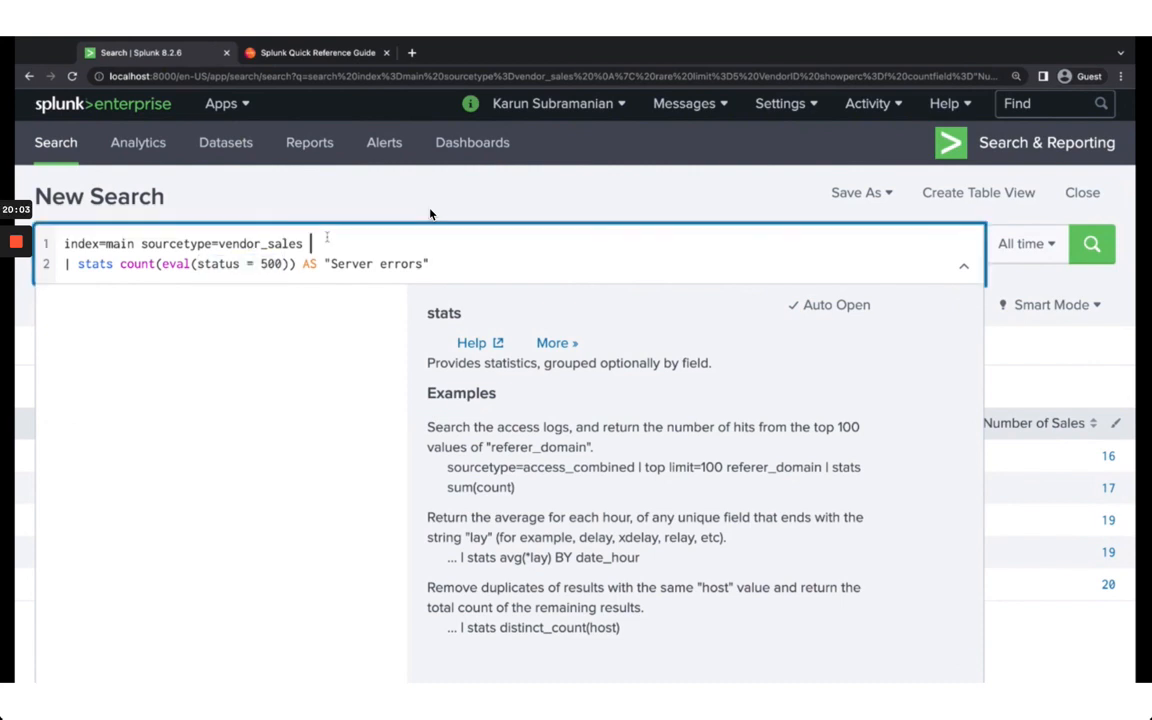
{"action": "type", "text": "status = 500"}
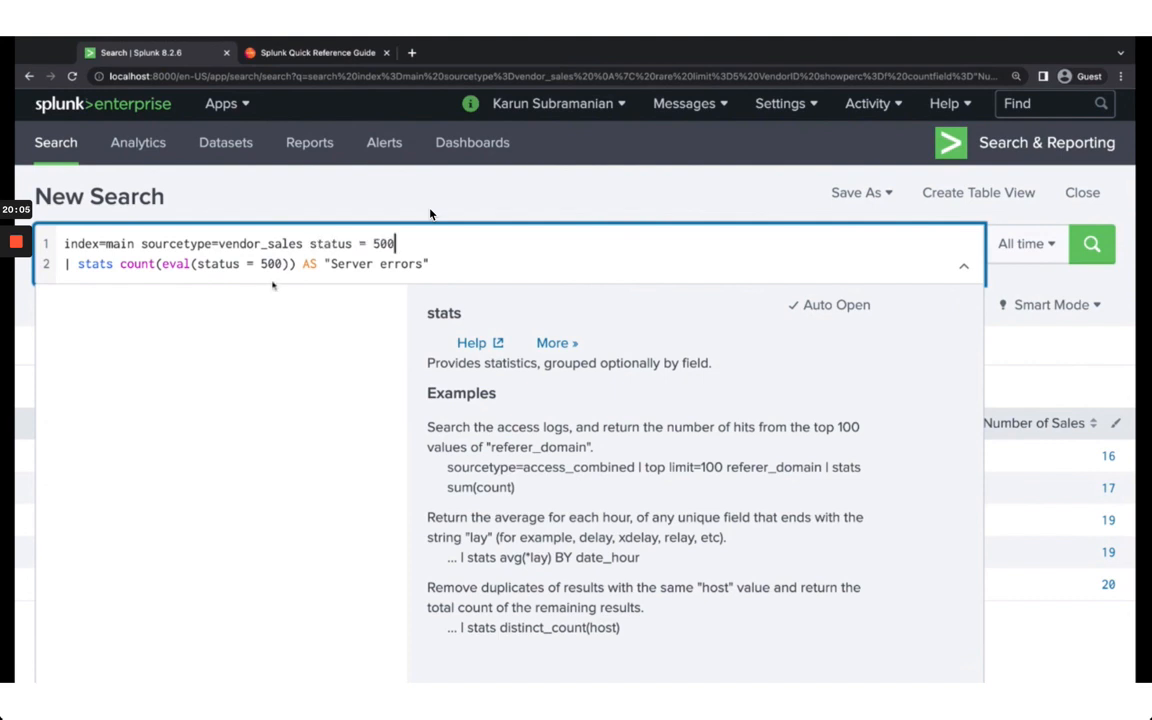
{"action": "key", "text": "shift+Left"}
{"action": "key", "text": "shift+Left"}
{"action": "key", "text": "shift+Left"}
{"action": "key", "text": "shift+Left"}
{"action": "key", "text": "shift+Left"}
{"action": "key", "text": "shift+Left"}
{"action": "key", "text": "shift+Left"}
{"action": "key", "text": "shift+Left"}
{"action": "key", "text": "shift+Left"}
{"action": "key", "text": "shift+Left"}
{"action": "key", "text": "shift+Left"}
{"action": "key", "text": "shift+Left"}
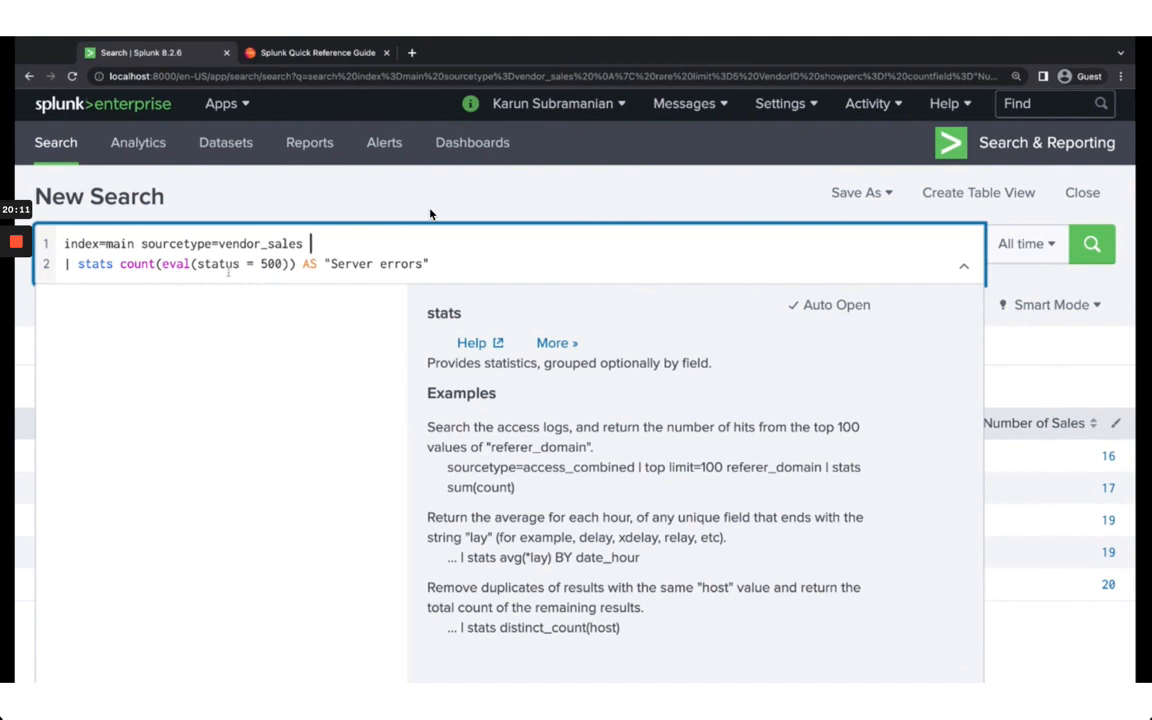
Step: Try extending the eval condition after status = 500 with OR and remove the addition
{"action": "left_click", "coordinate": [284, 266]}
{"action": "type", "text": "OR"}
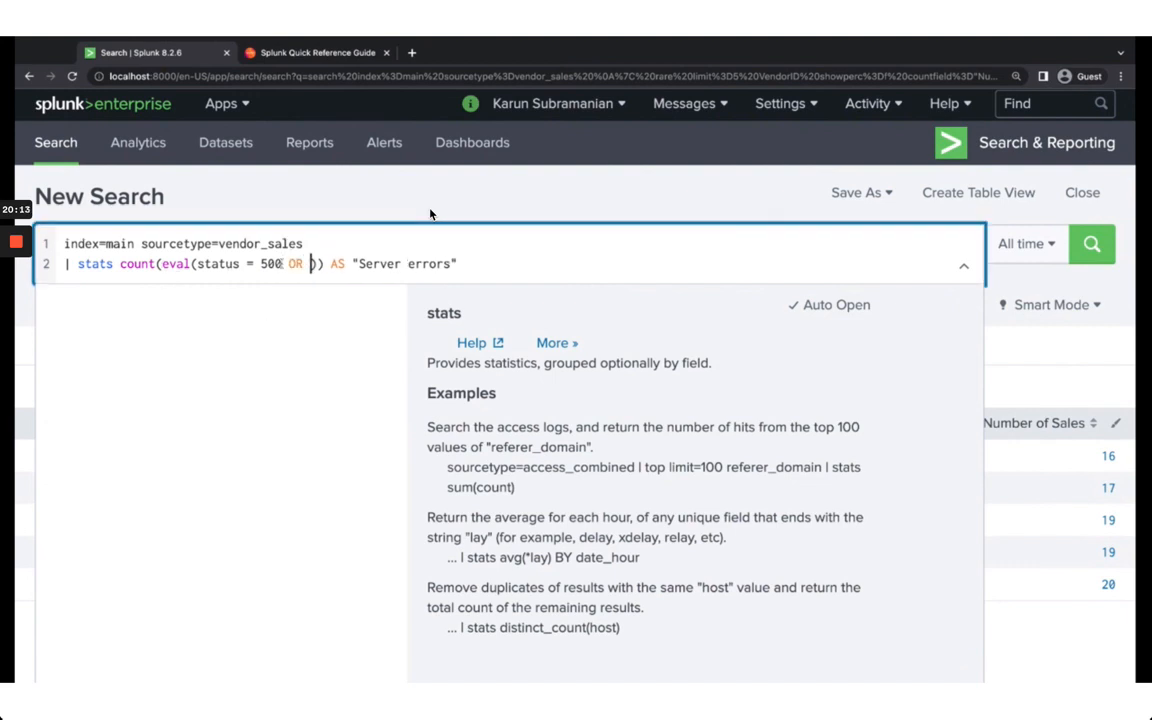
{"action": "key", "text": "BackSpace"}
{"action": "key", "text": "BackSpace"}
{"action": "key", "text": "BackSpace"}
{"action": "key", "text": "BackSpace"}
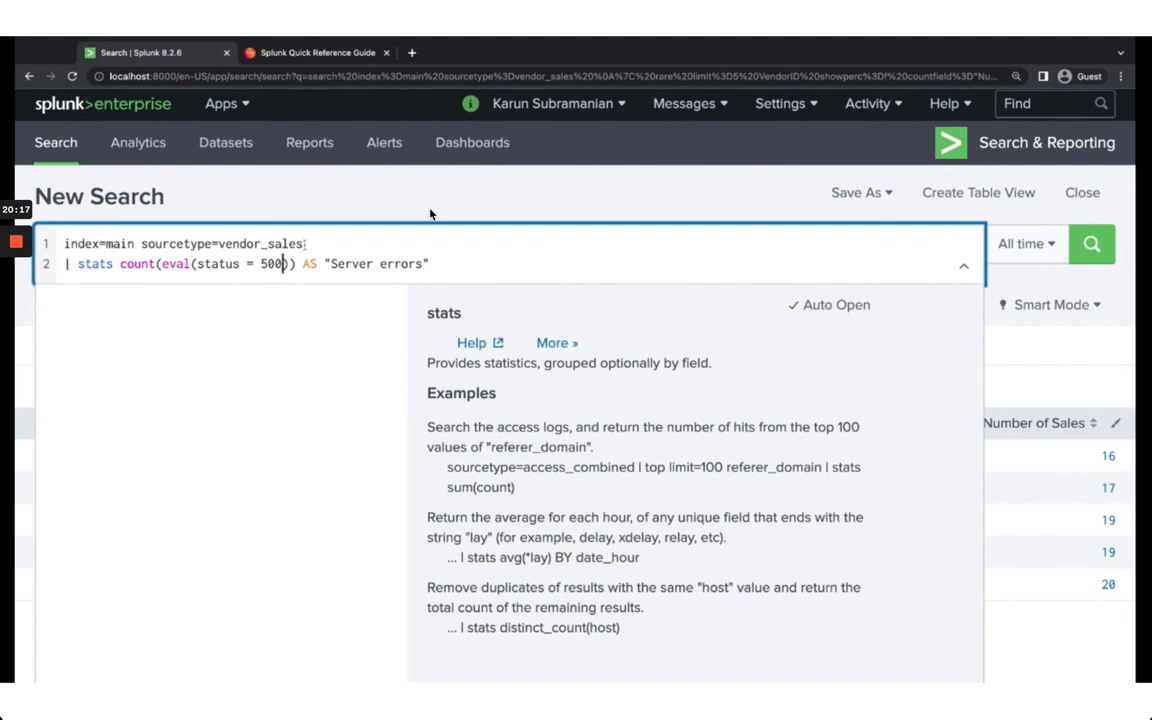
Step: Run the vendor_sales search with the conditional status = 500 count named "Server errors"
{"action": "key", "text": "Left"}
{"action": "key", "text": "Left"}
{"action": "key", "text": "Left"}
{"action": "left_click", "coordinate": [433, 264]}
{"action": "key", "text": "Return"}
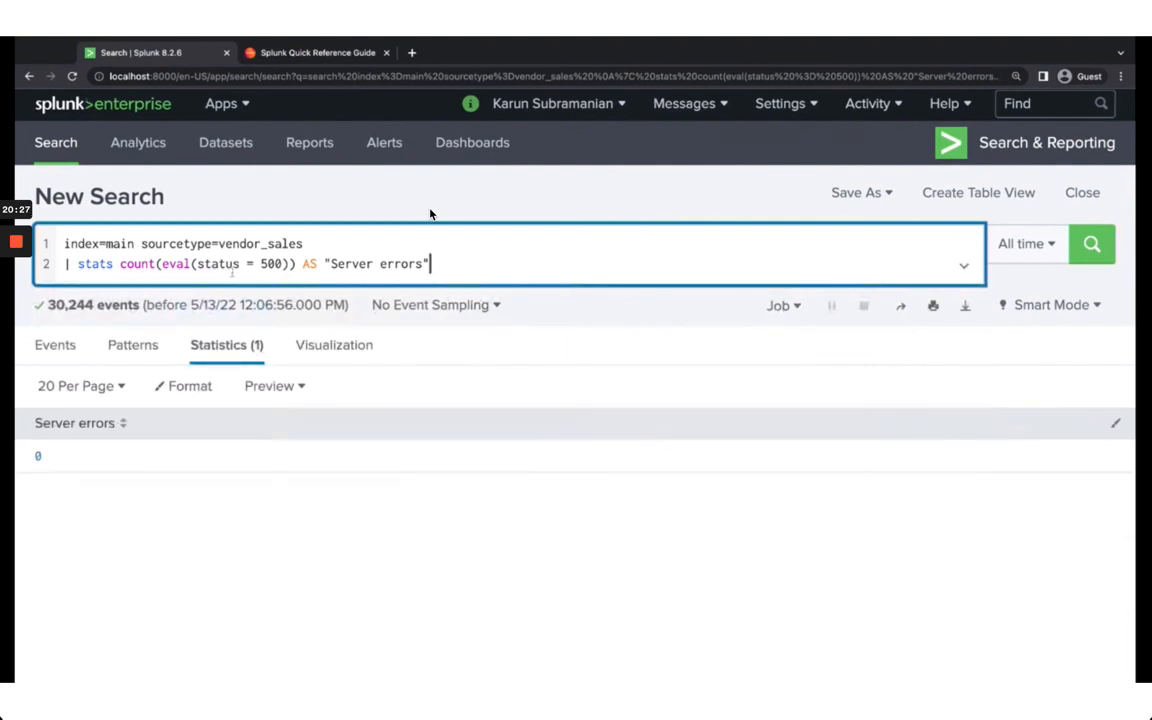
{"action": "left_click", "coordinate": [235, 264]}
{"action": "key", "text": "BackSpace"}
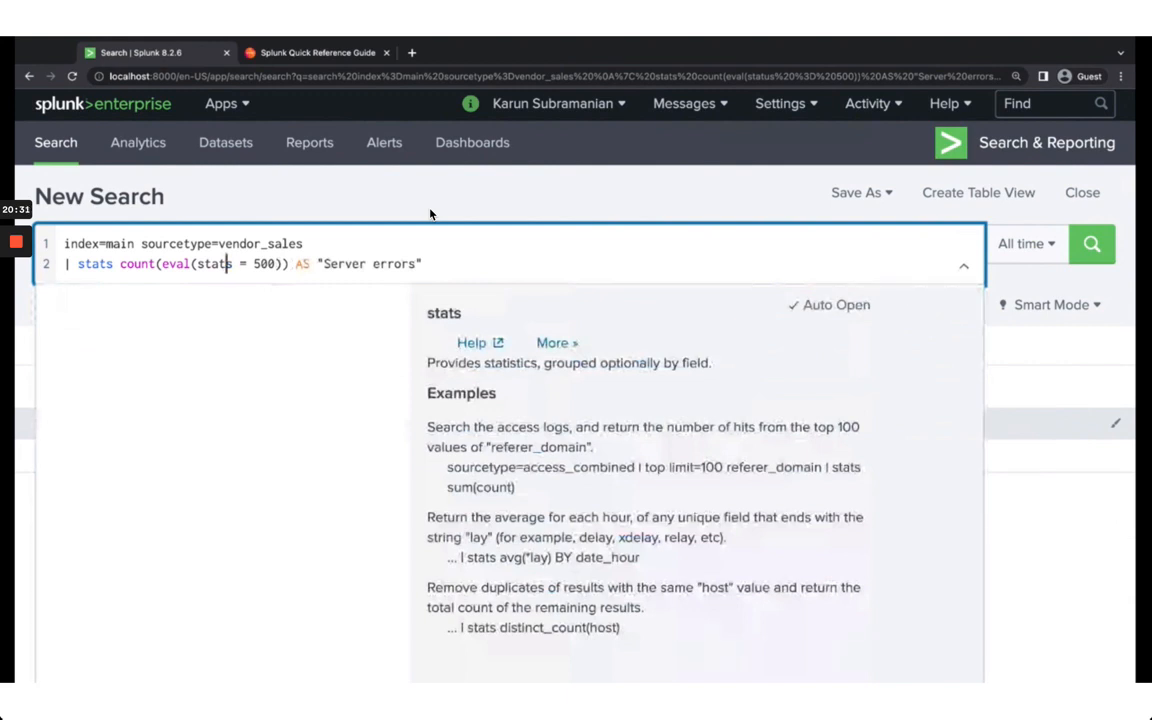
{"action": "type", "text": "u"}
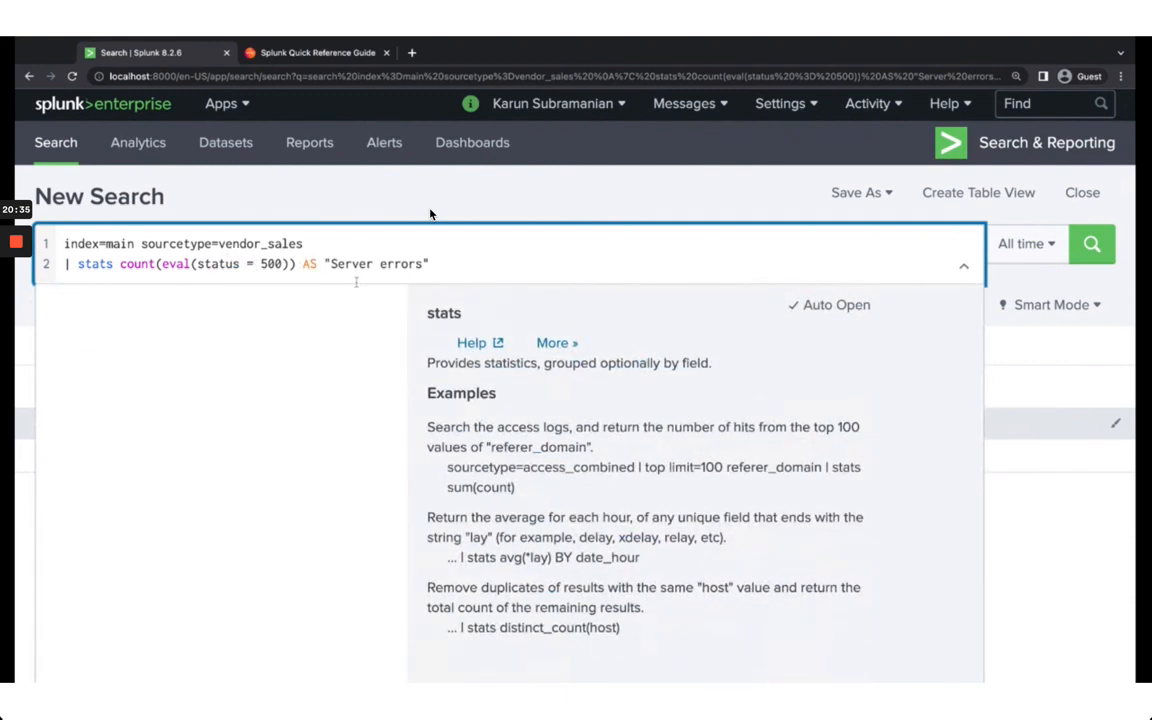
Step: Change the sourcetype from vendor_sales to access_combined_wcookie and run the conditional stats search
{"action": "left_click_drag", "start_coordinate": [303, 243], "coordinate": [219, 243]}
{"action": "left_click", "coordinate": [325, 264]}
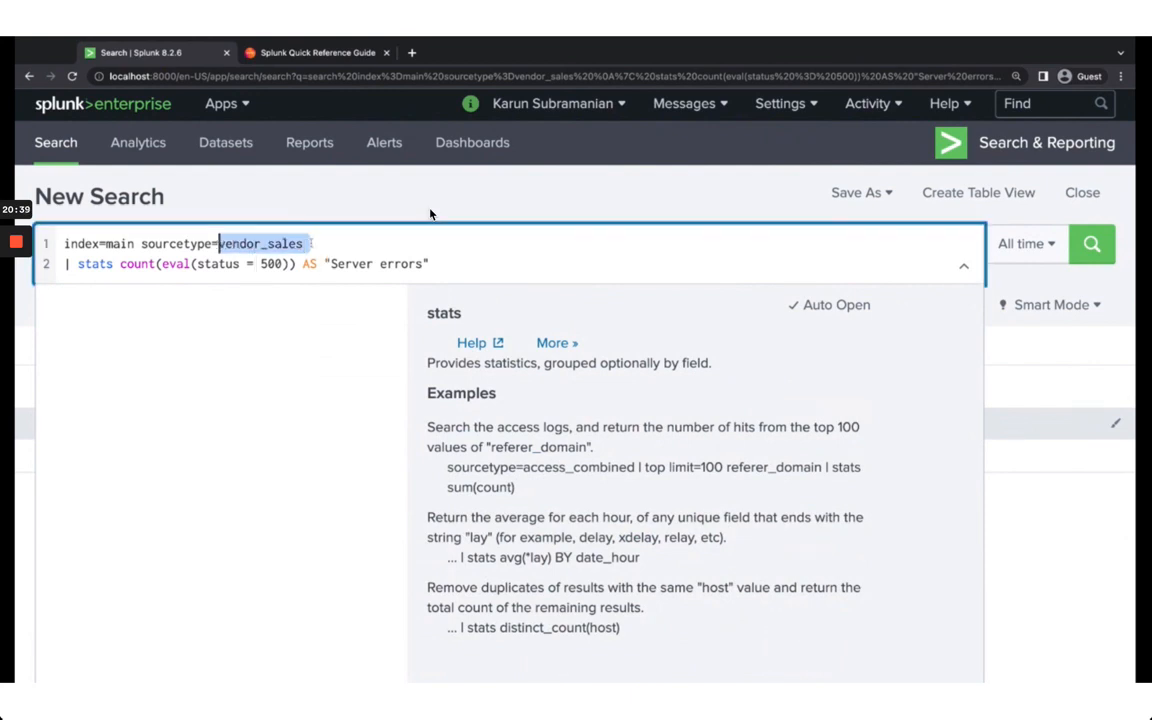
{"action": "type", "text": "access_"}
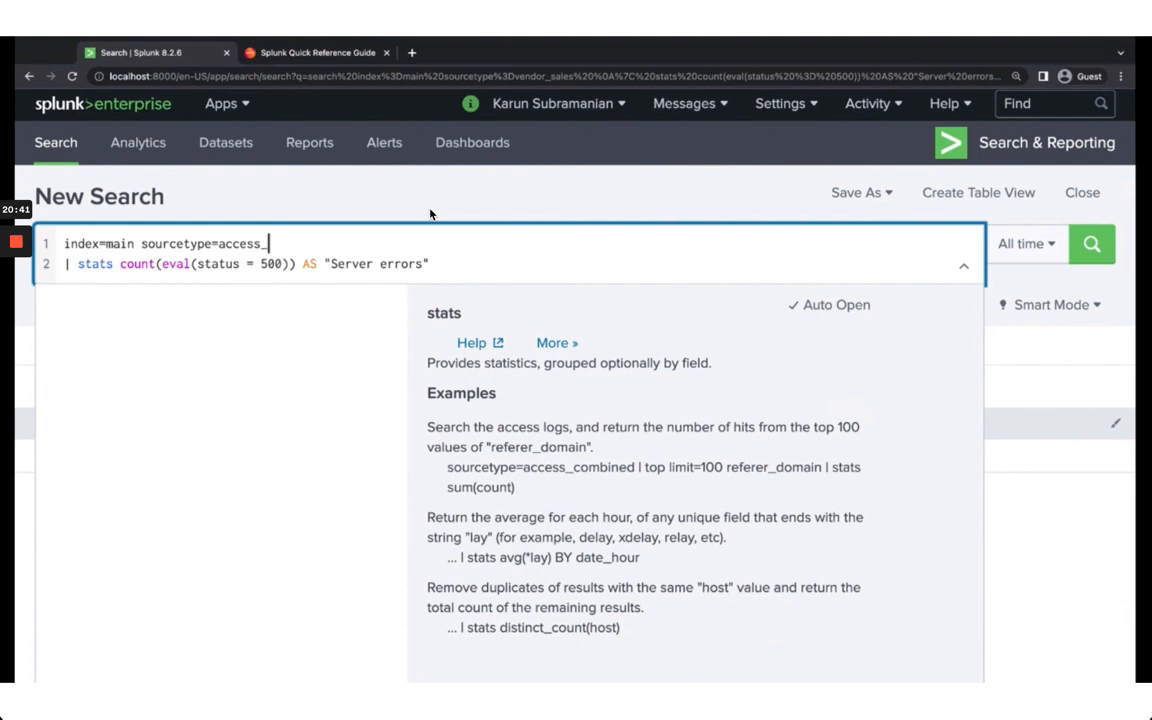
{"action": "type", "text": "combuined"}
{"action": "key", "text": "BackSpace"}
{"action": "key", "text": "BackSpace"}
{"action": "key", "text": "BackSpace"}
{"action": "key", "text": "BackSpace"}
{"action": "key", "text": "BackSpace"}
{"action": "type", "text": "ieed_wcookie"}
{"action": "key", "text": "Return"}
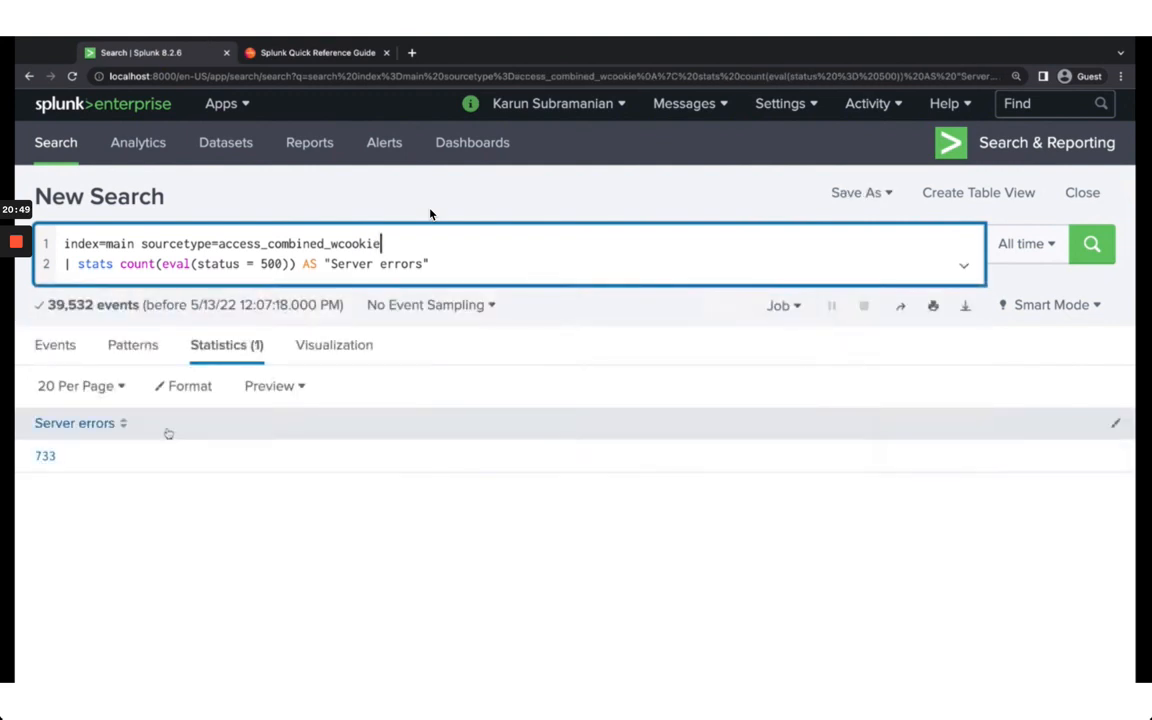
Step: Delete the whole stats line from the access_combined_wcookie search, keeping only the base search
{"action": "key", "text": "super+Tab"}
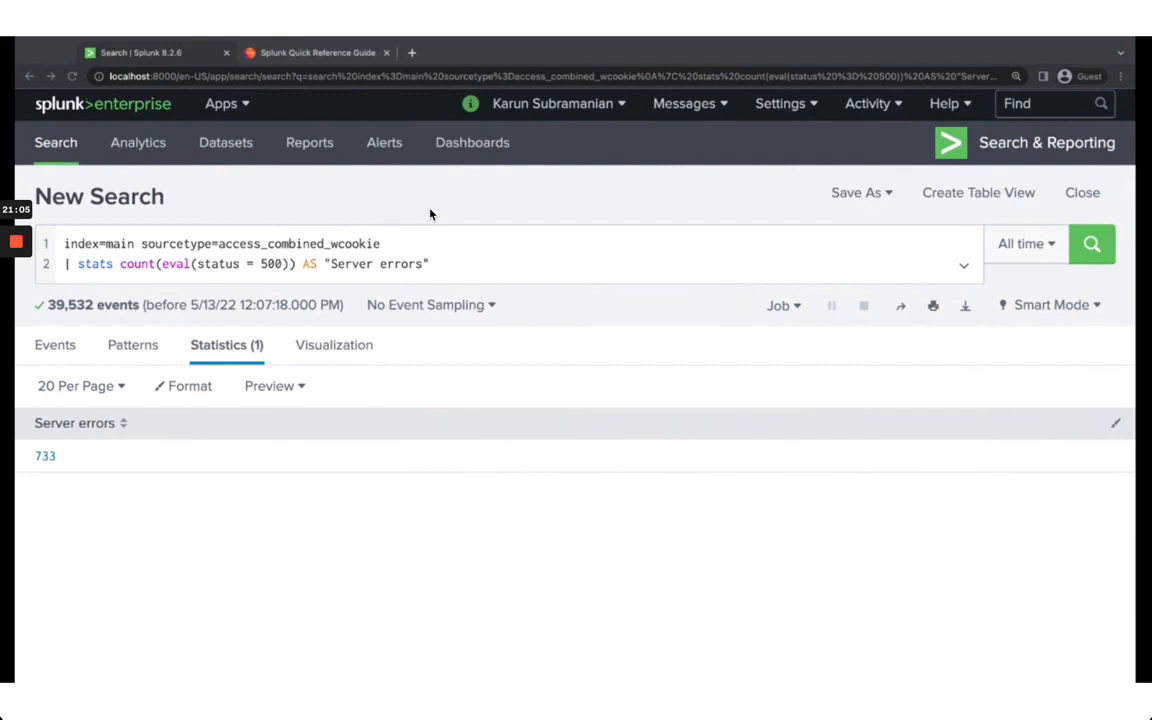
{"action": "left_click", "coordinate": [381, 243]}
{"action": "left_click", "coordinate": [159, 264]}
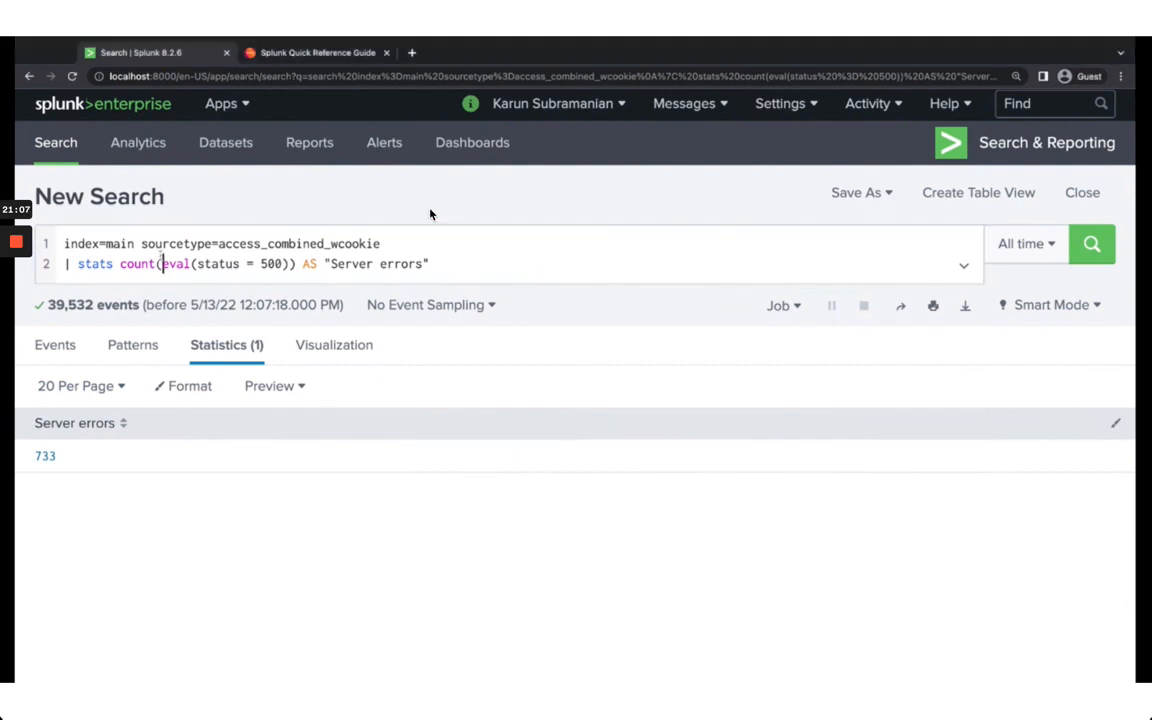
{"action": "left_click", "coordinate": [286, 264]}
{"action": "double_click", "coordinate": [401, 264]}
{"action": "key", "text": "shift+alt+Left"}
{"action": "key", "text": "shift+alt+Left"}
{"action": "key", "text": "shift+alt+Left"}
{"action": "key", "text": "shift+alt+Left"}
{"action": "key", "text": "shift+alt+Left"}
{"action": "key", "text": "shift+alt+Left"}
{"action": "key", "text": "shift+alt+Left"}
{"action": "key", "text": "shift+alt+Left"}
{"action": "key", "text": "shift+alt+Left"}
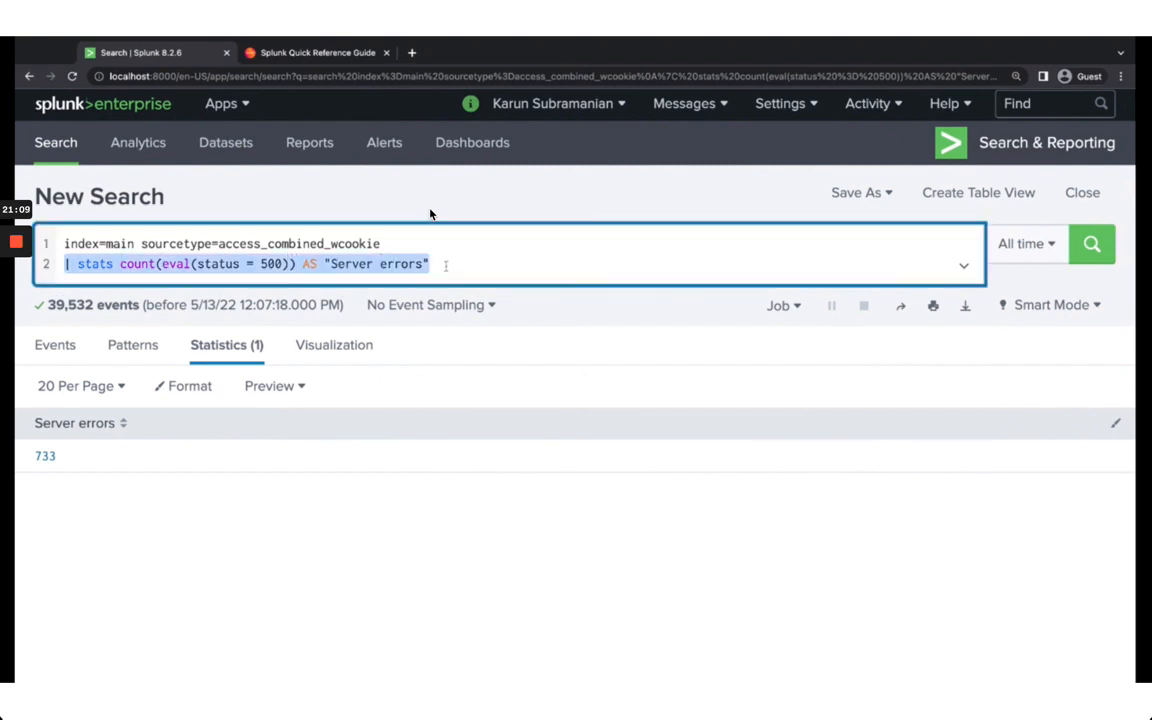
{"action": "key", "text": "BackSpace"}
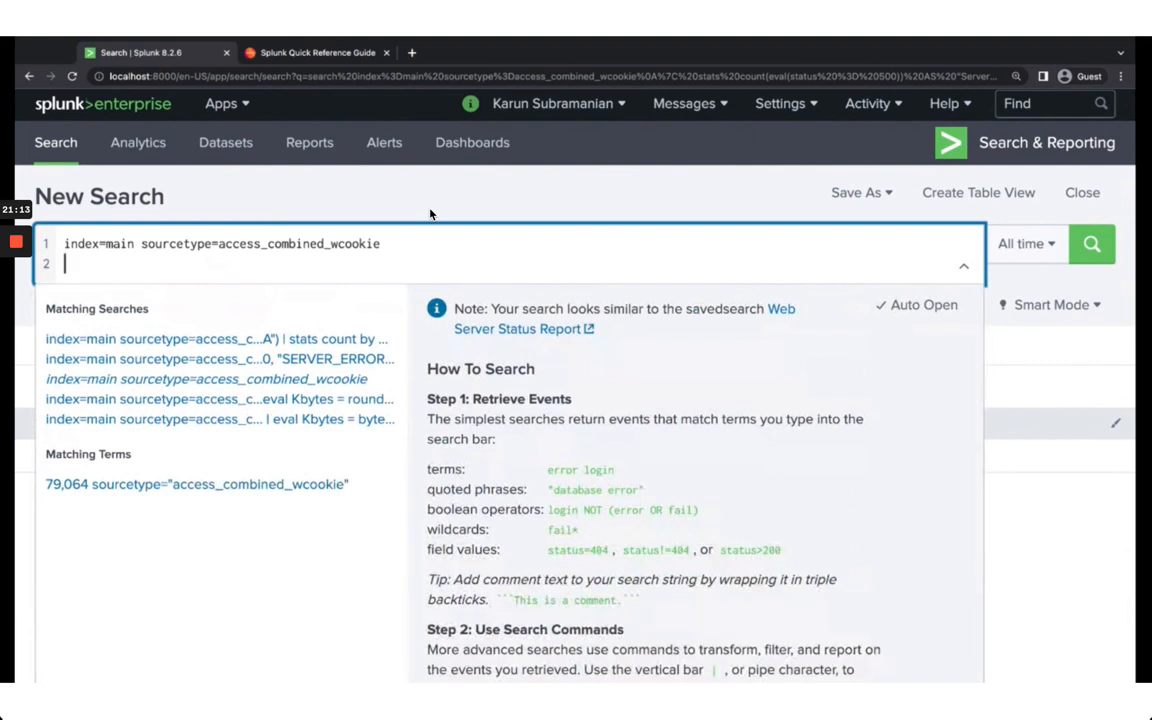
Step: Add timechart span=1h count on the second line, run the search and highlight the first hourly time value
{"action": "type", "text": "| timeh"}
{"action": "key", "text": "BackSpace"}
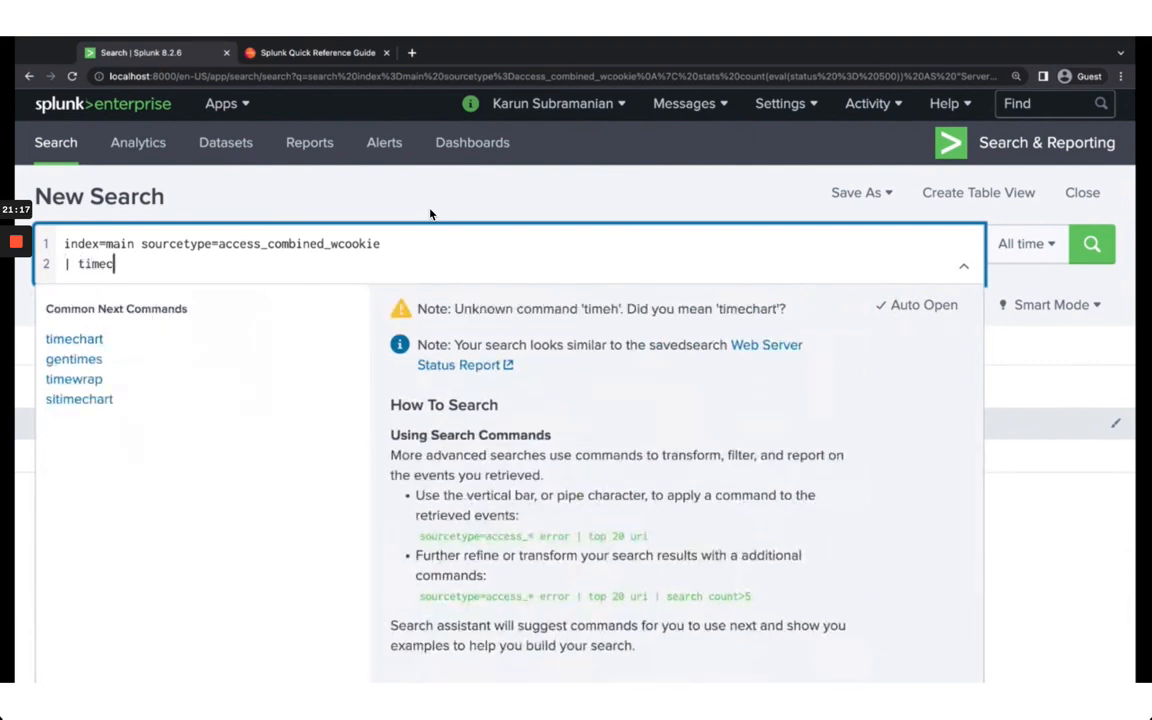
{"action": "type", "text": "chart "}
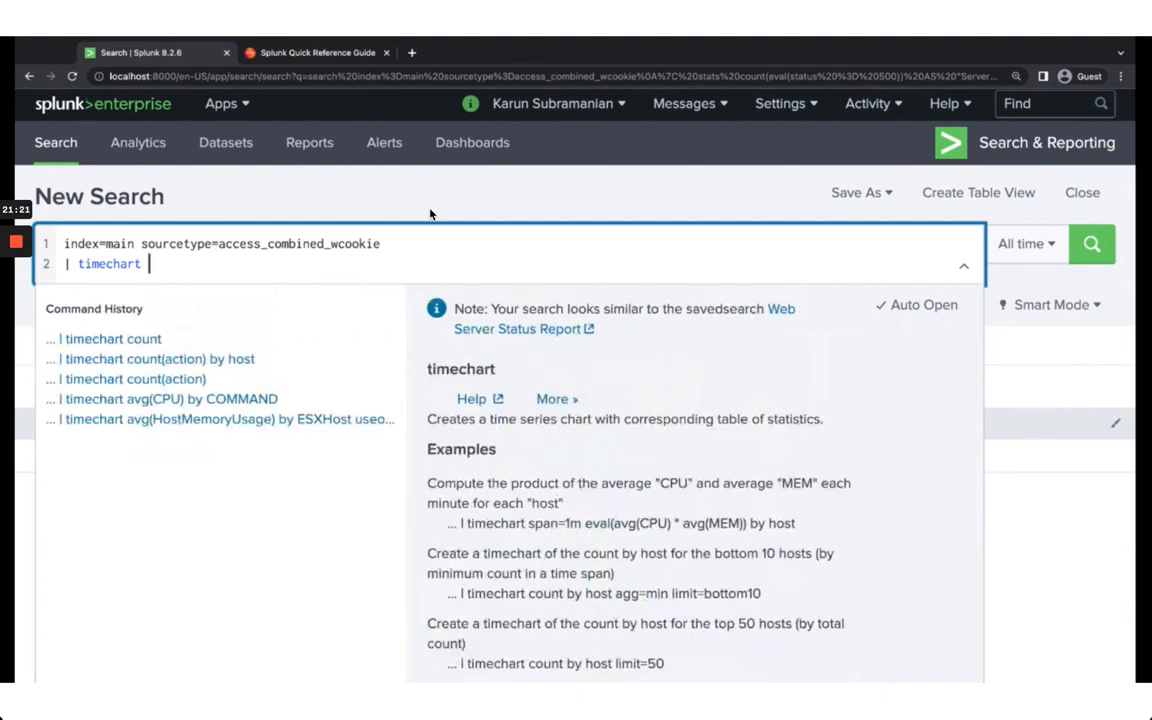
{"action": "type", "text": "span=1h"}
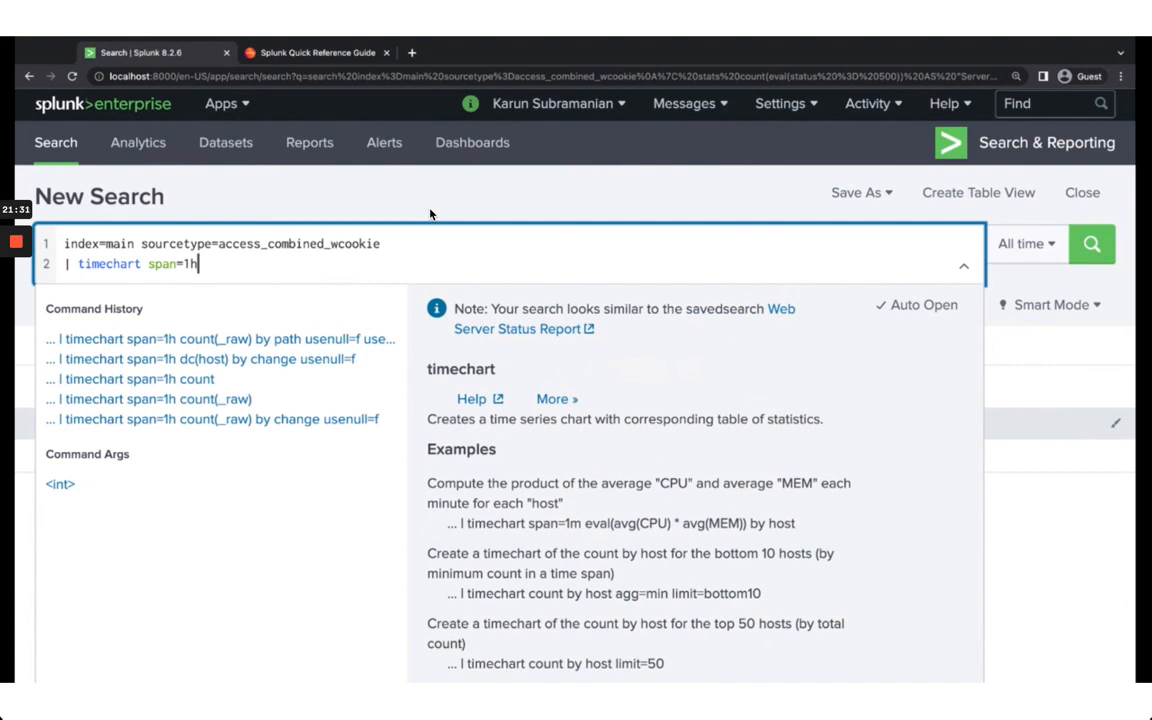
{"action": "type", "text": "count"}
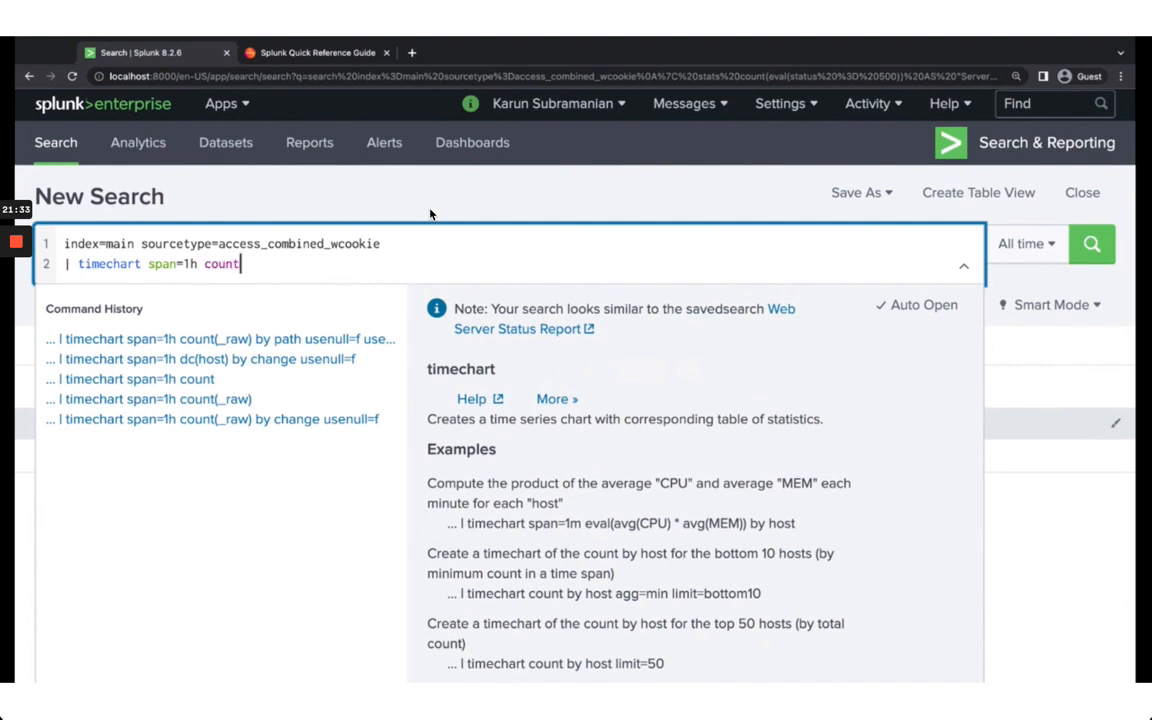
{"action": "key", "text": "Return"}
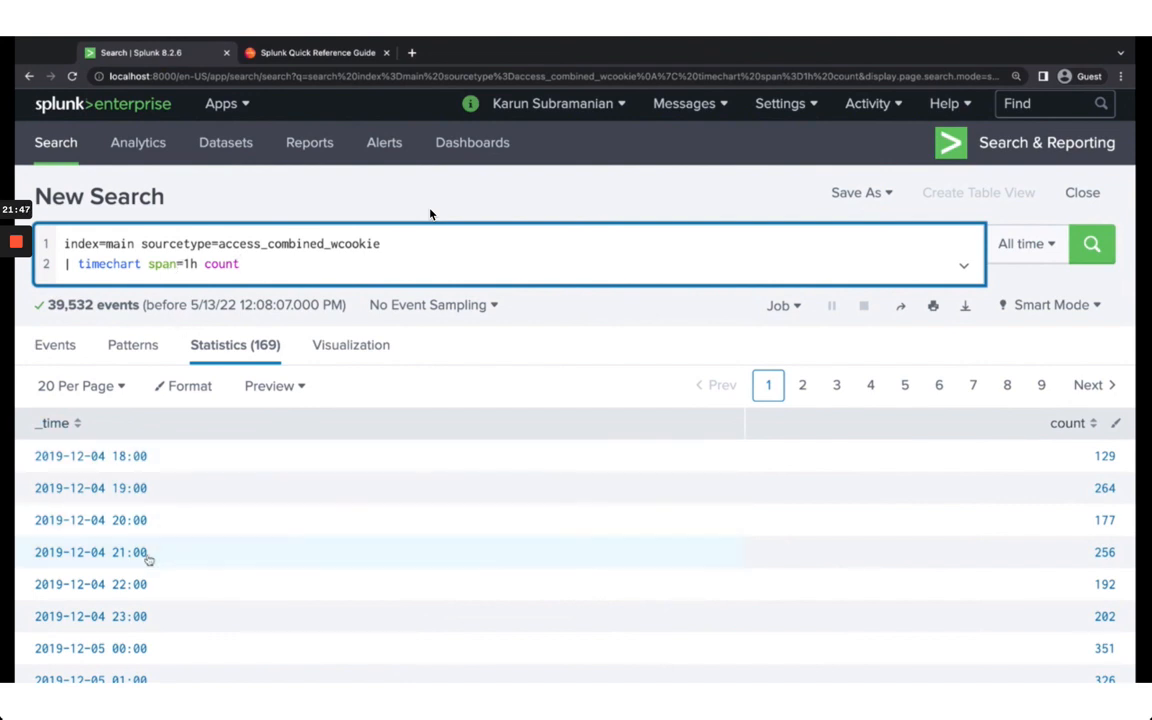
{"action": "double_click", "coordinate": [152, 459]}
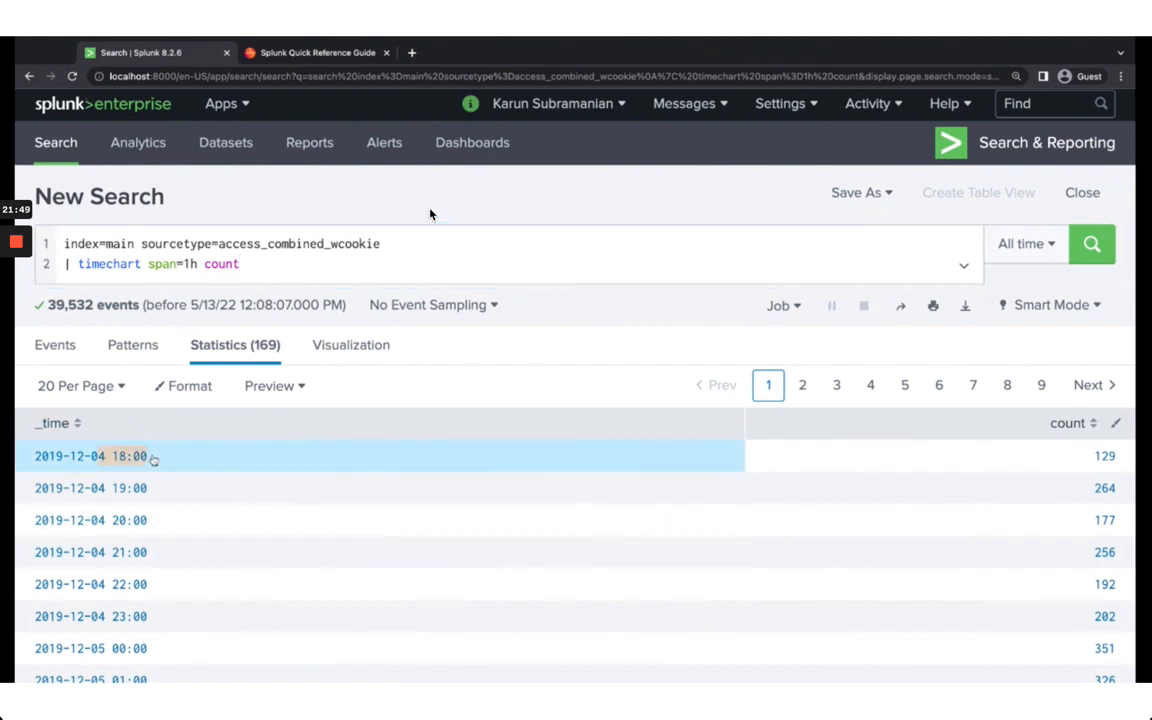
{"action": "left_click", "coordinate": [152, 459]}
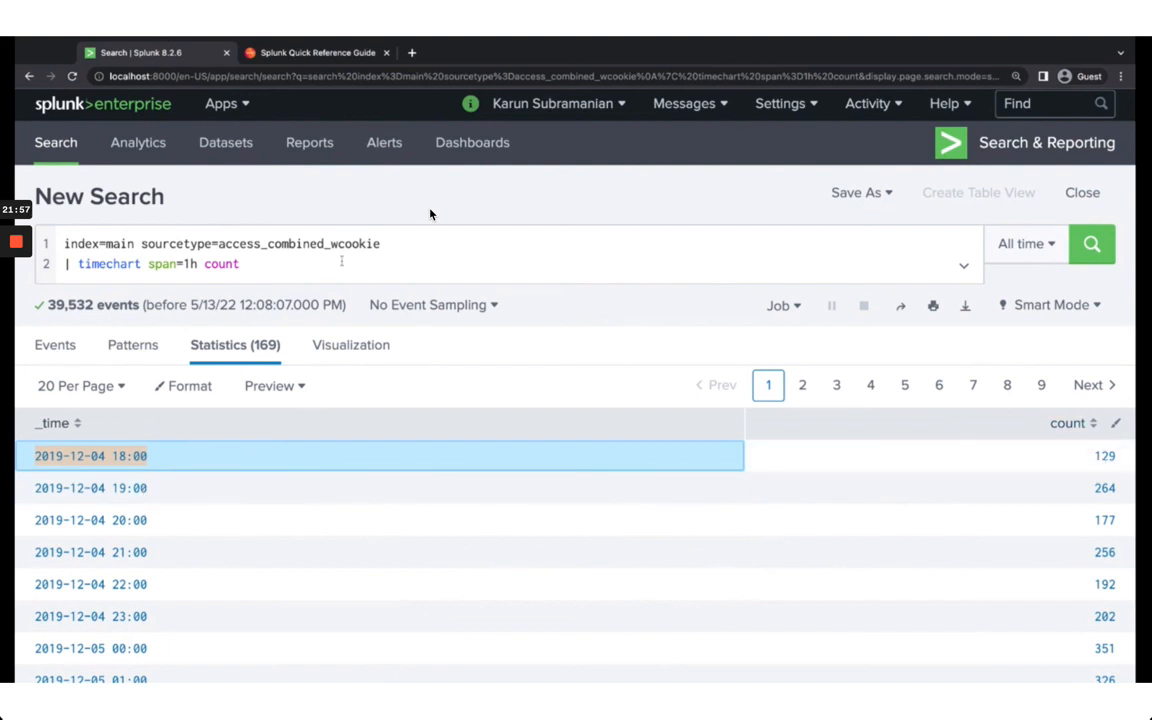
Step: Display the hourly timechart results as a line chart visualization
{"action": "left_click", "coordinate": [340, 346]}
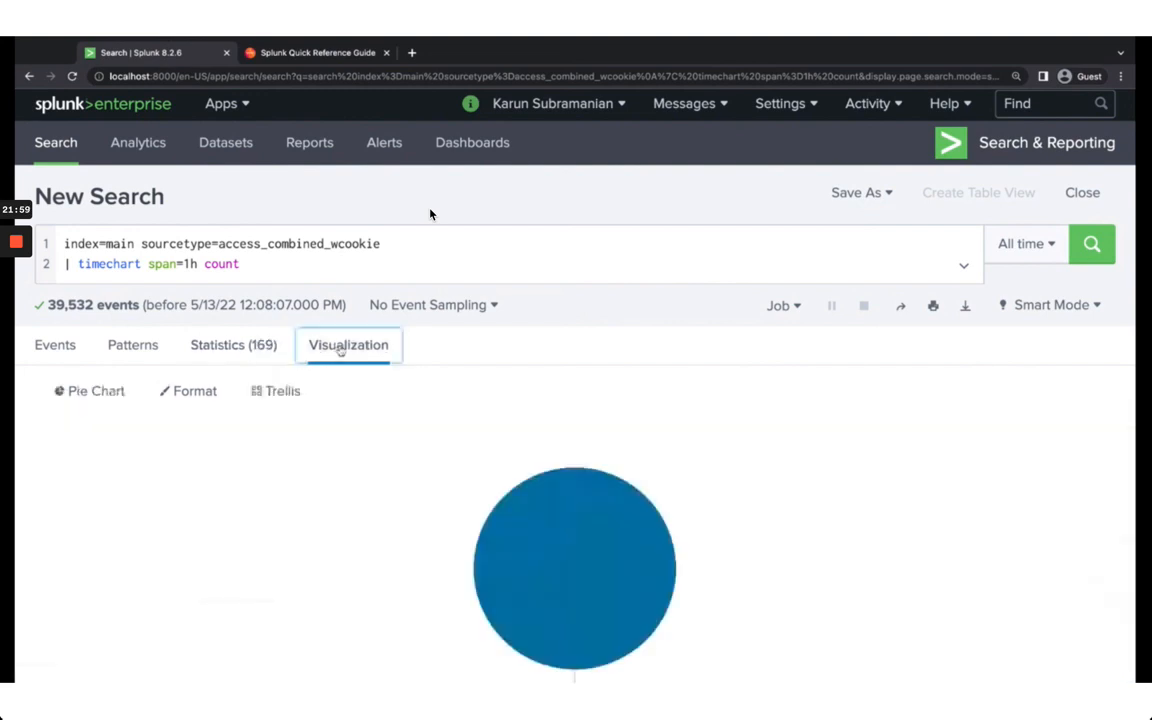
{"action": "scroll", "coordinate": [153, 443], "scroll_direction": "down", "scroll_amount": 1}
{"action": "scroll", "coordinate": [153, 443], "scroll_direction": "down", "scroll_amount": 1}
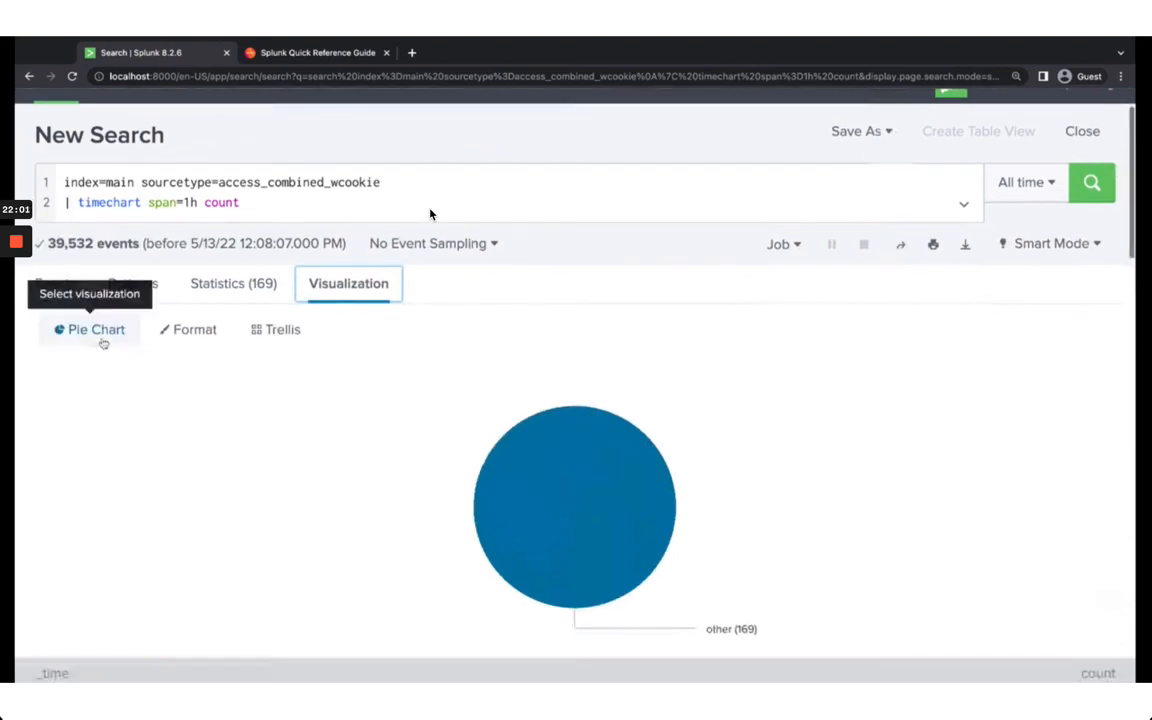
{"action": "left_click", "coordinate": [98, 331]}
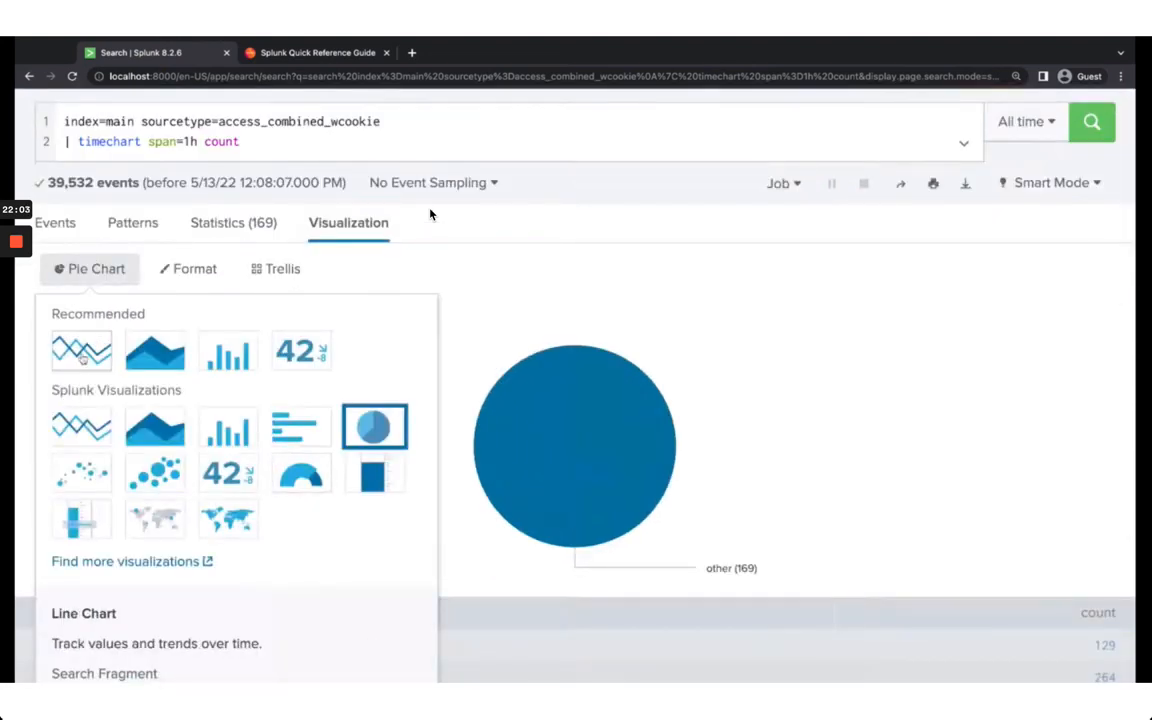
{"action": "left_click", "coordinate": [81, 349]}
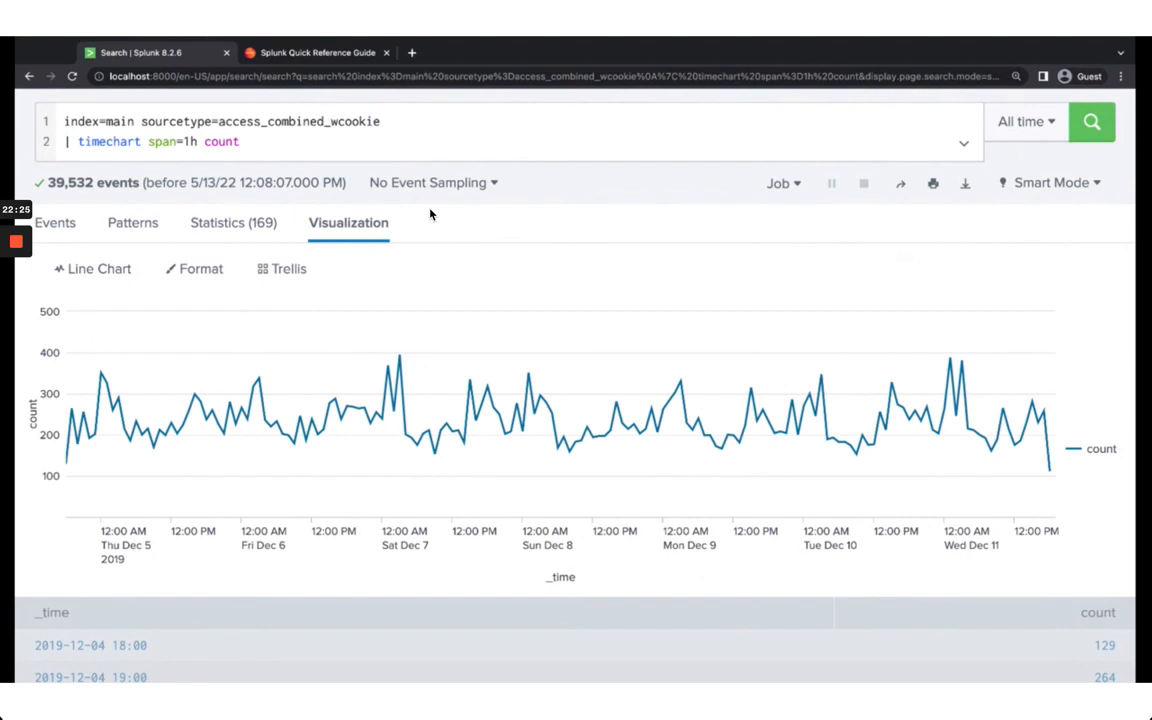
{"action": "mouse_move", "coordinate": [447, 465]}
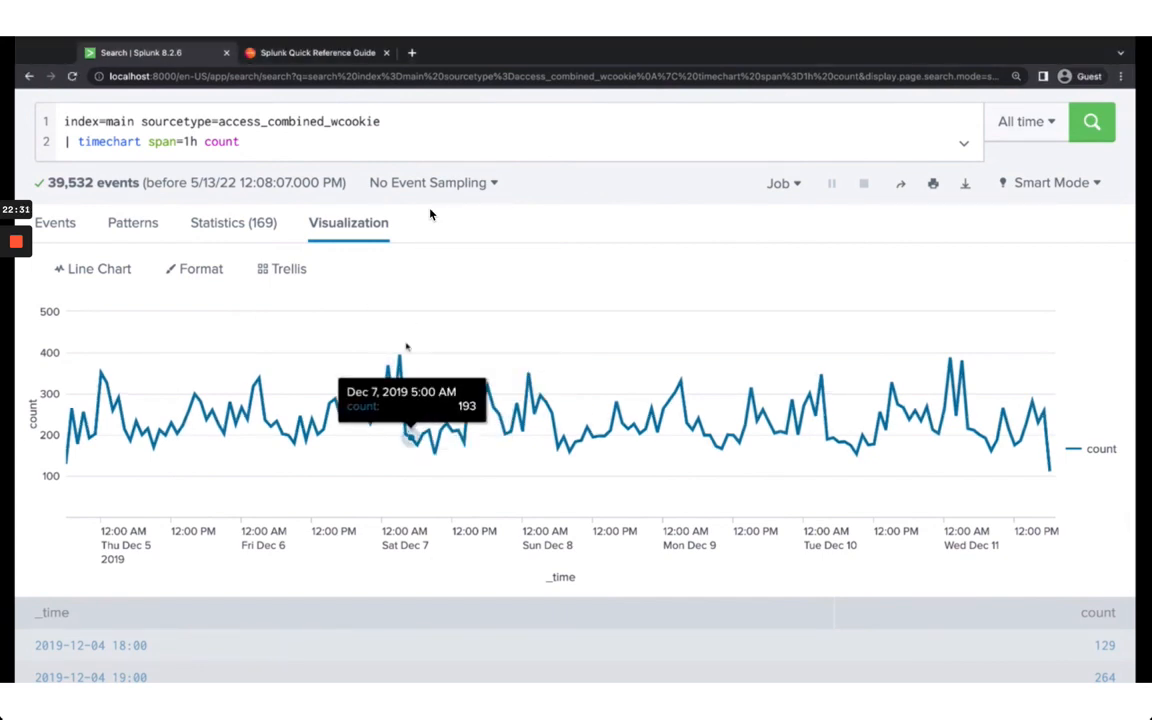
{"action": "mouse_move", "coordinate": [398, 328]}
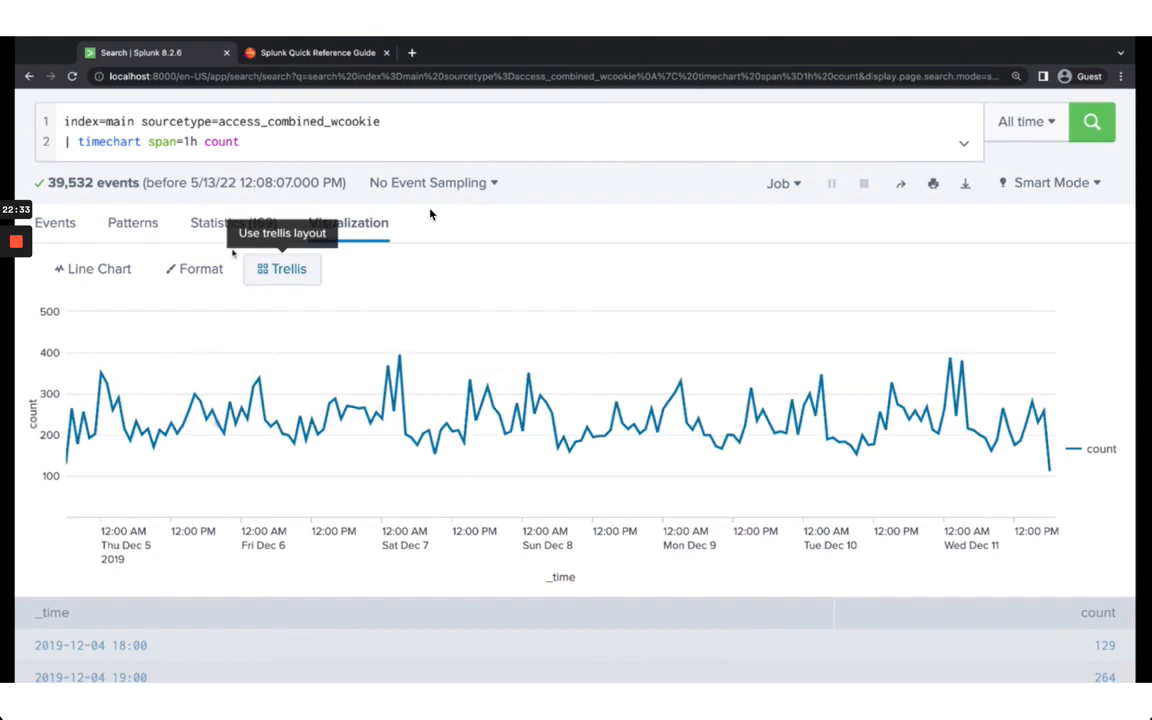
Step: Add the filter status = 5* to the base search and run the hourly timechart
{"action": "left_click", "coordinate": [412, 128]}
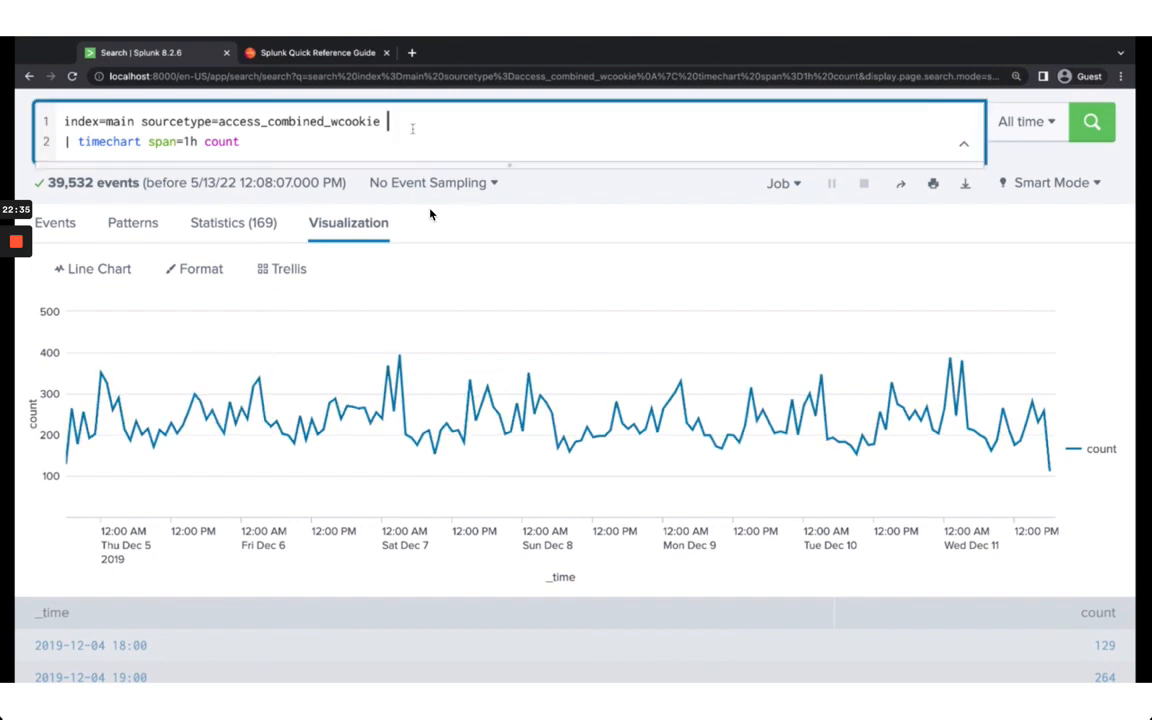
{"action": "type", "text": "statu"}
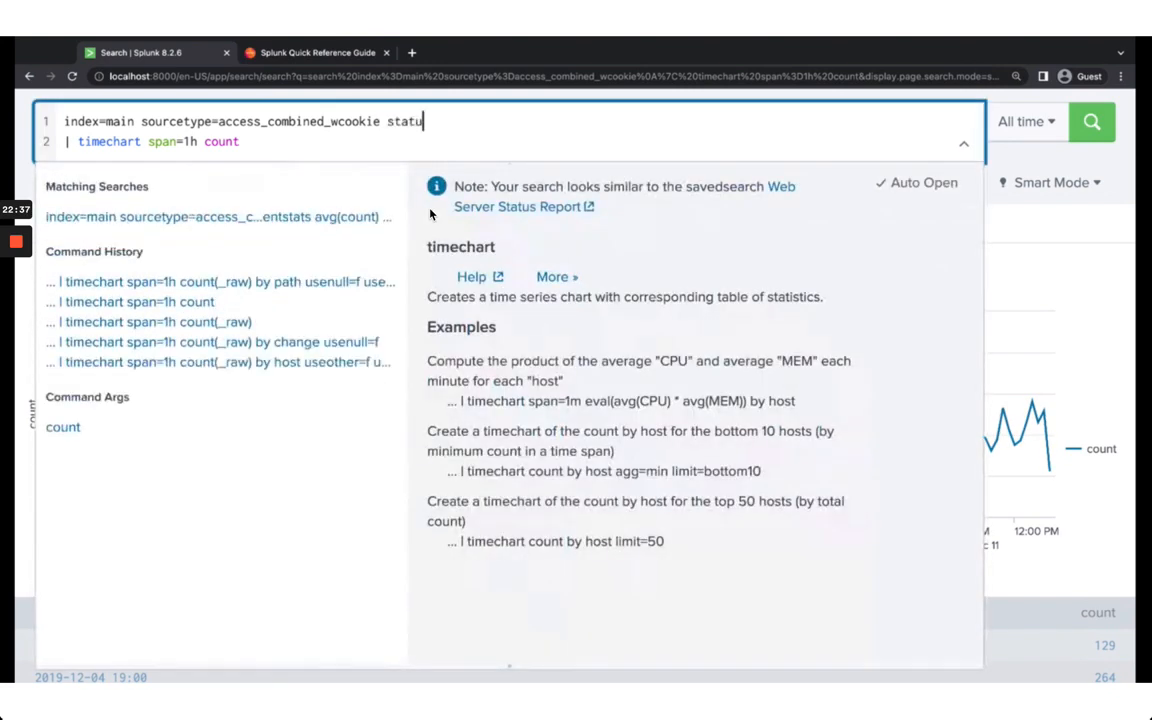
{"action": "type", "text": "s = 5*"}
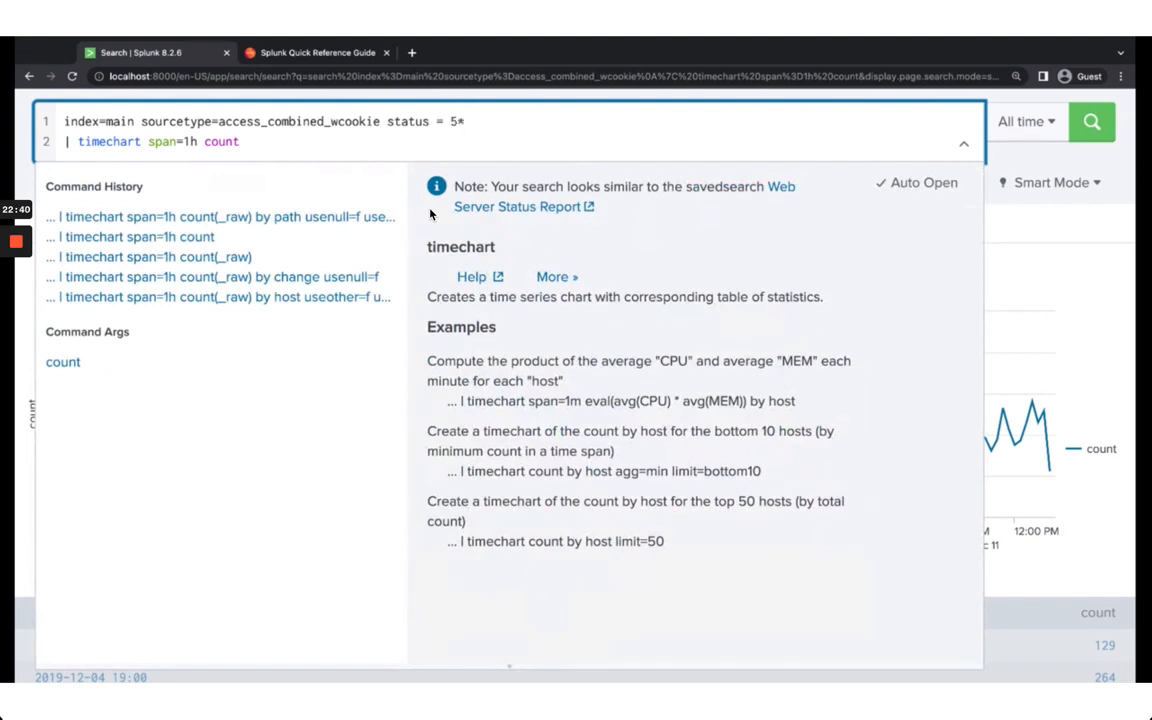
{"action": "key", "text": "Return"}
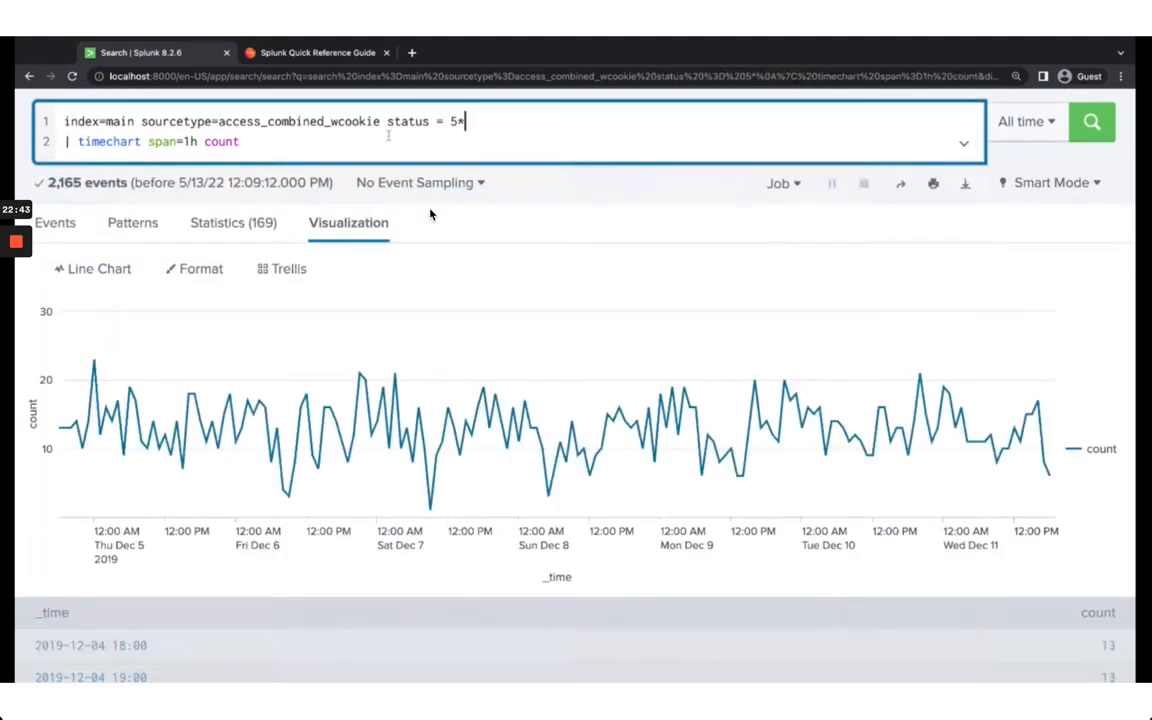
Step: Rename the timechart count as "Server Errors" with an AS clause and run the search
{"action": "type", "text": "A"}
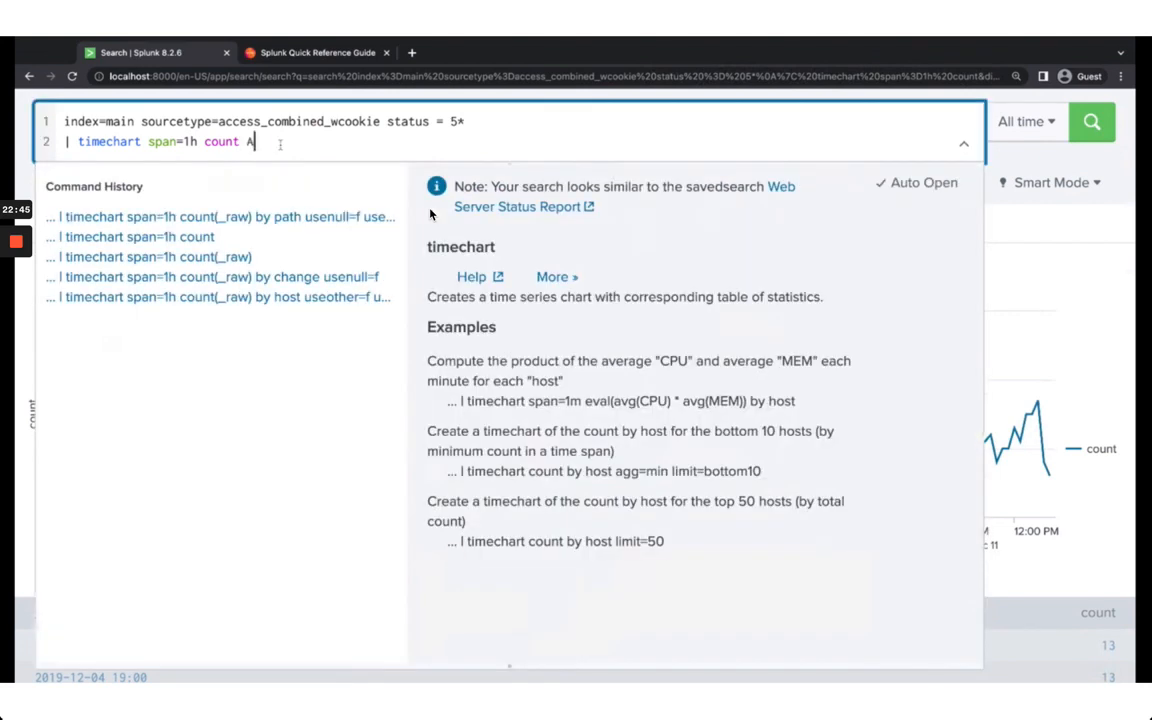
{"action": "type", "text": "S \"Server E"}
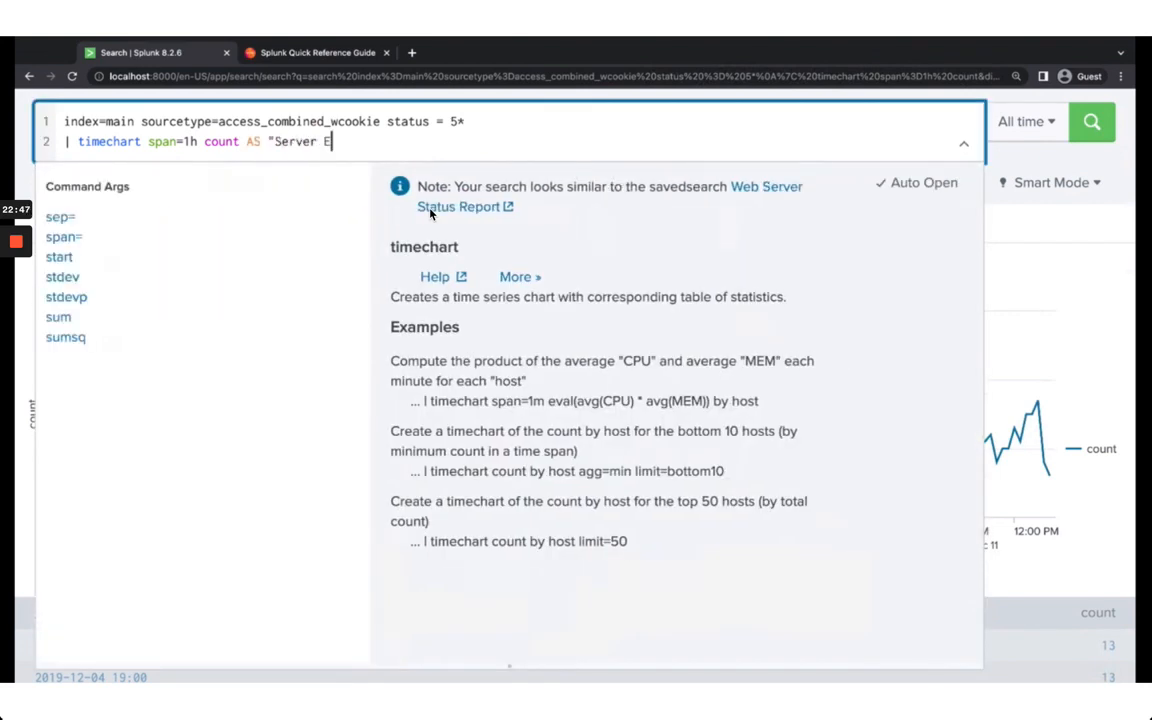
{"action": "type", "text": "rrors\""}
{"action": "key", "text": "Return"}
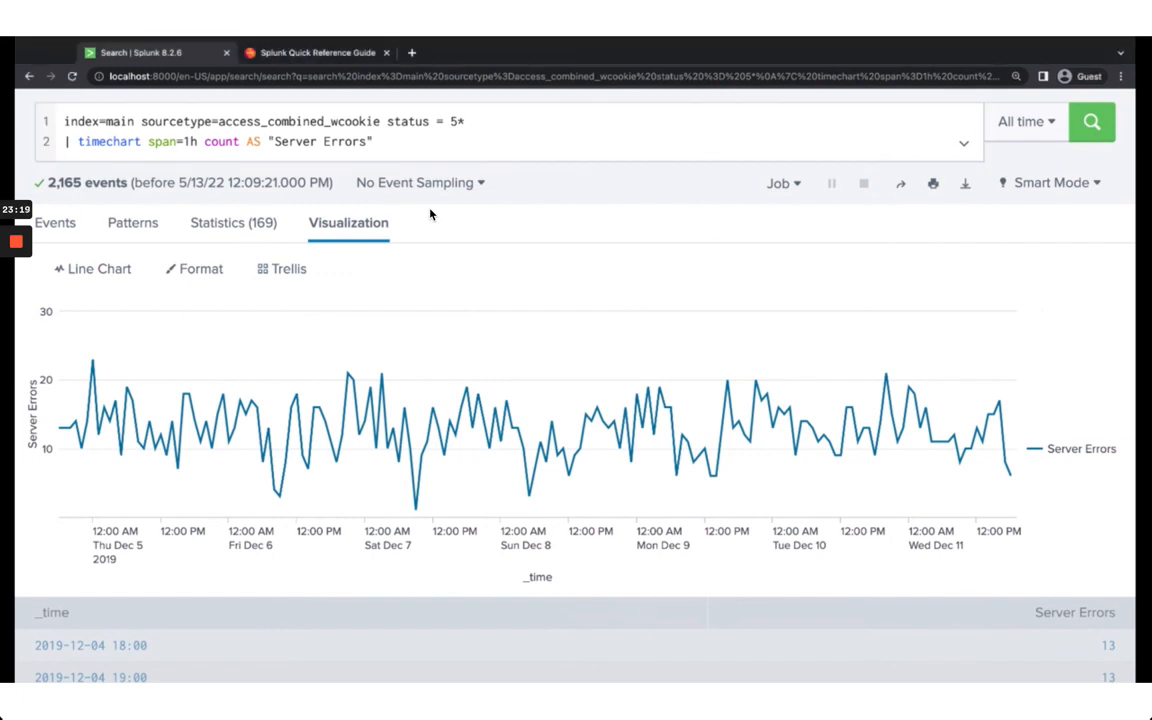
Step: Replace the timechart command with stats count, run the search and show the result in the statistics table
{"action": "key", "text": "shift+Home"}
{"action": "key", "text": "BackSpace"}
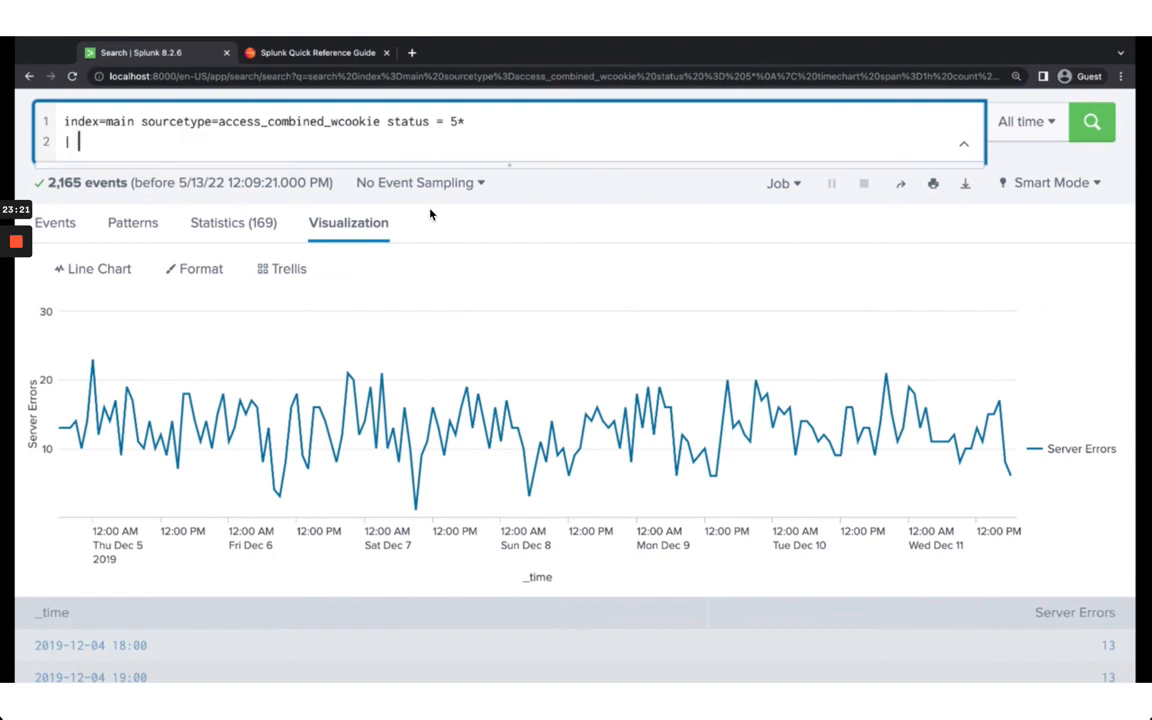
{"action": "type", "text": "stats count"}
{"action": "key", "text": "Return"}
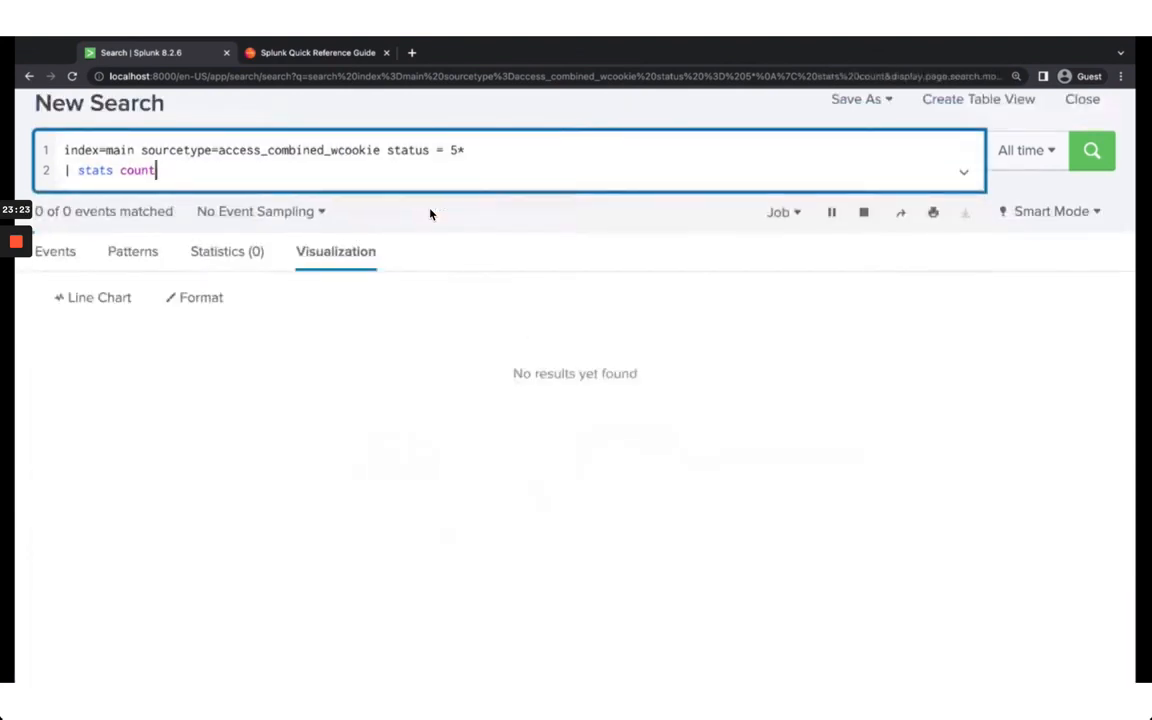
{"action": "key", "text": "Tab"}
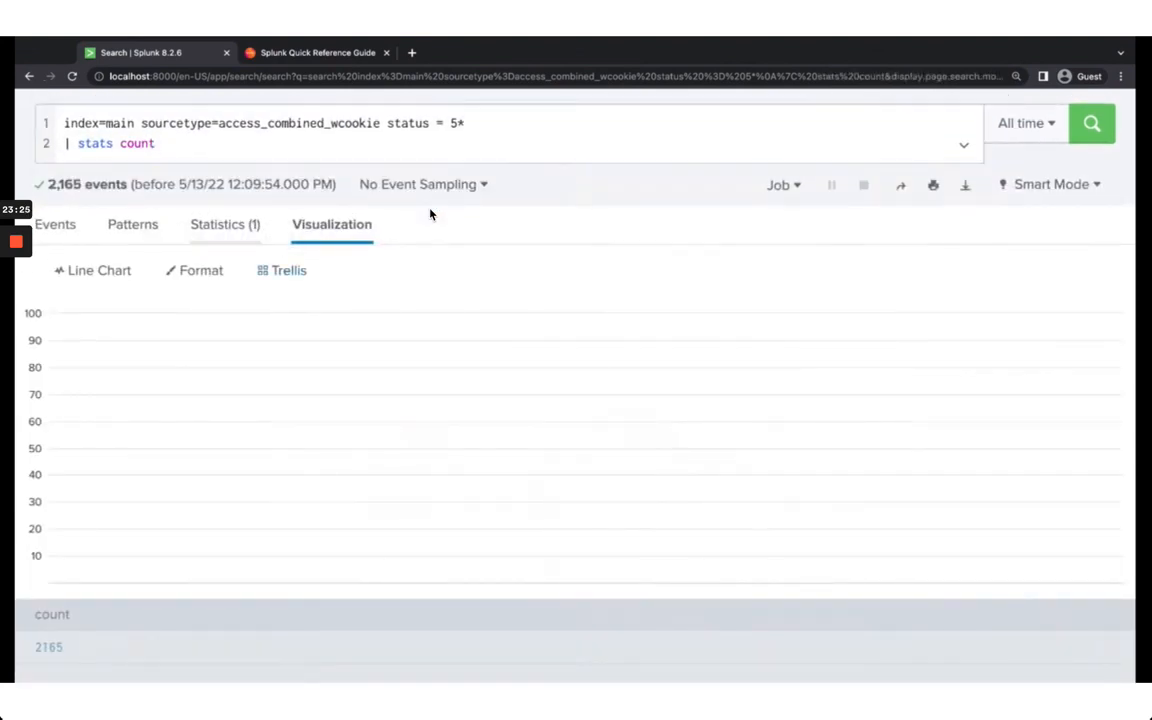
{"action": "key", "text": "Return"}
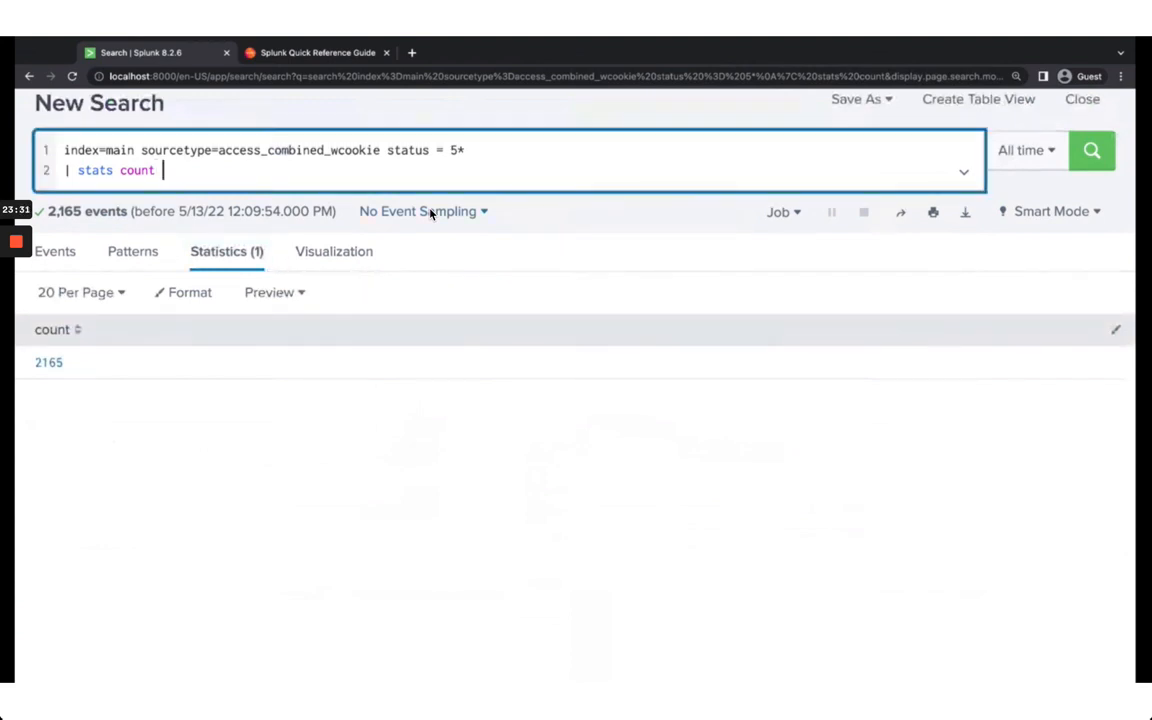
{"action": "type", "text": "b"}
{"action": "key", "text": "BackSpace"}
{"action": "key", "text": "BackSpace"}
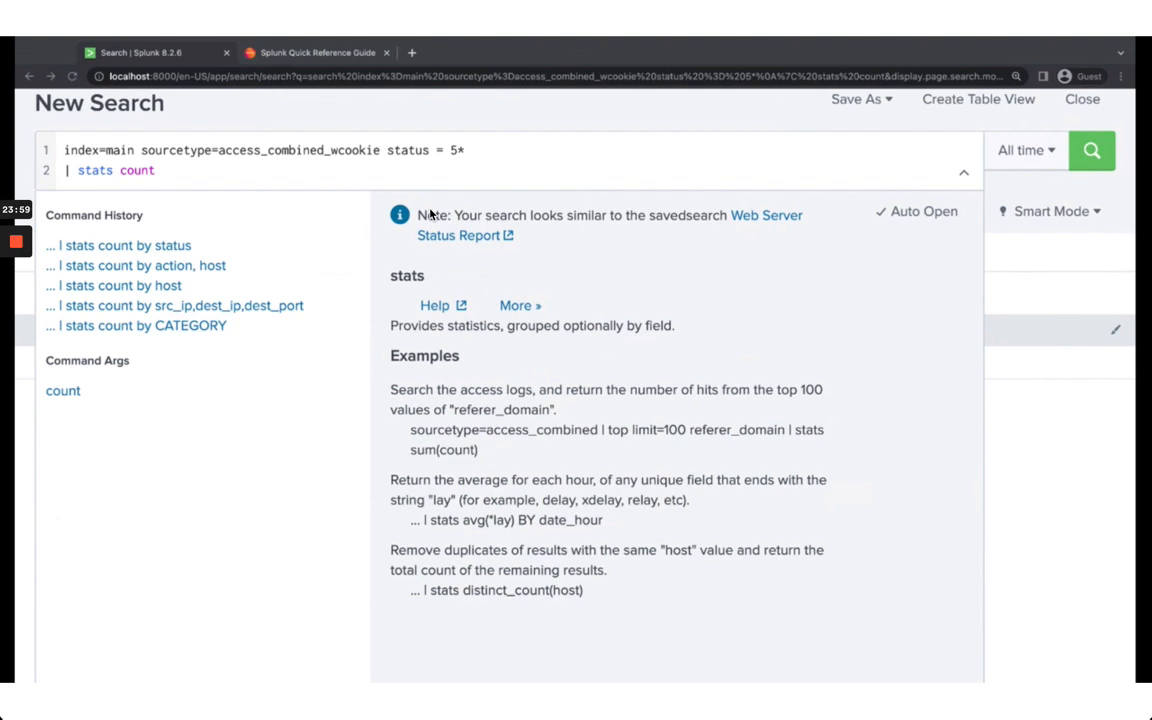
{"action": "key", "text": "alt+Tab"}
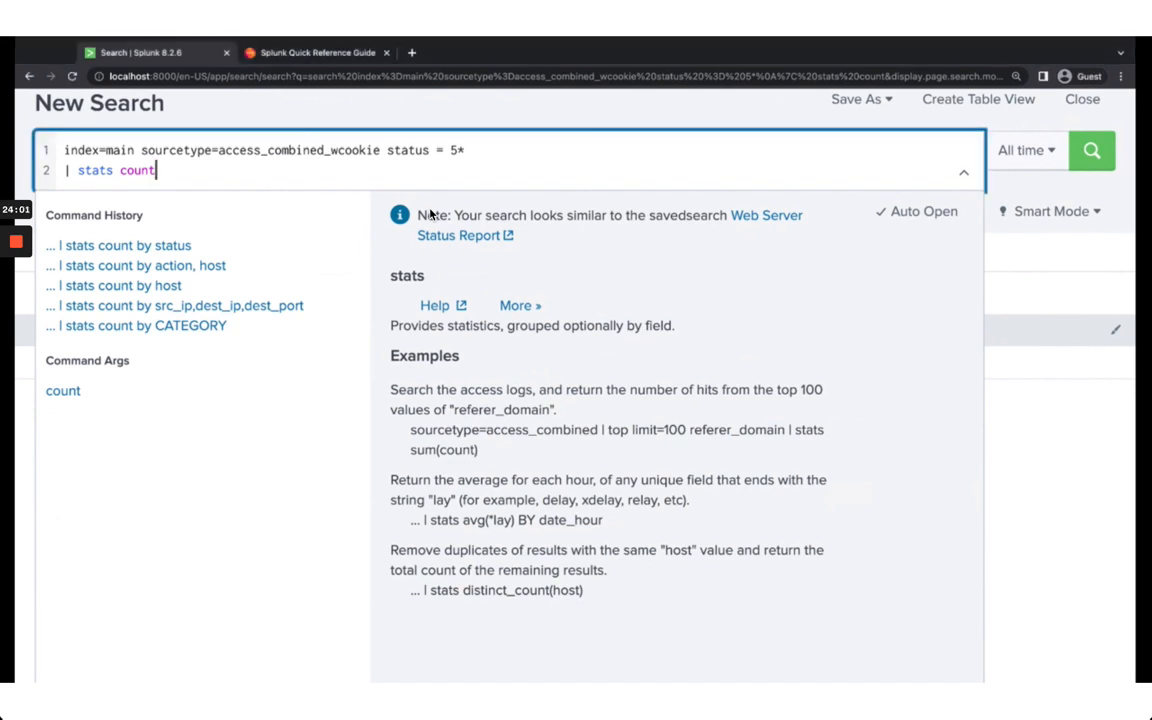
Step: Remove the status = 5* filter from the access_combined_wcookie base search
{"action": "key", "text": "Up"}
{"action": "key", "text": "ctrl+Right"}
{"action": "key", "text": "ctrl+Right"}
{"action": "key", "text": "shift+End"}
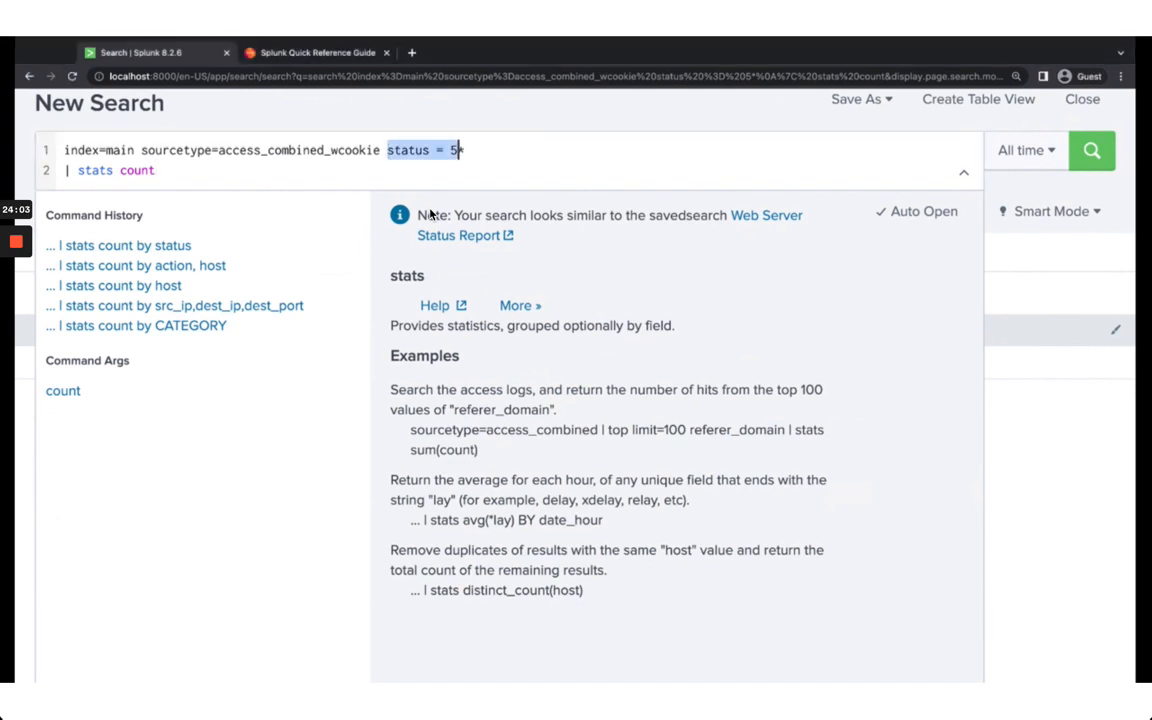
{"action": "key", "text": "BackSpace"}
Step: Replace stats count on the second line with the timechart command
{"action": "key", "text": "Down"}
{"action": "key", "text": "shift+Left"}
{"action": "key", "text": "shift+Left"}
{"action": "key", "text": "shift+Left"}
{"action": "key", "text": "shift+Left"}
{"action": "key", "text": "shift+Left"}
{"action": "key", "text": "shift+Left"}
{"action": "key", "text": "shift+Left"}
{"action": "key", "text": "shift+Left"}
{"action": "key", "text": "shift+Left"}
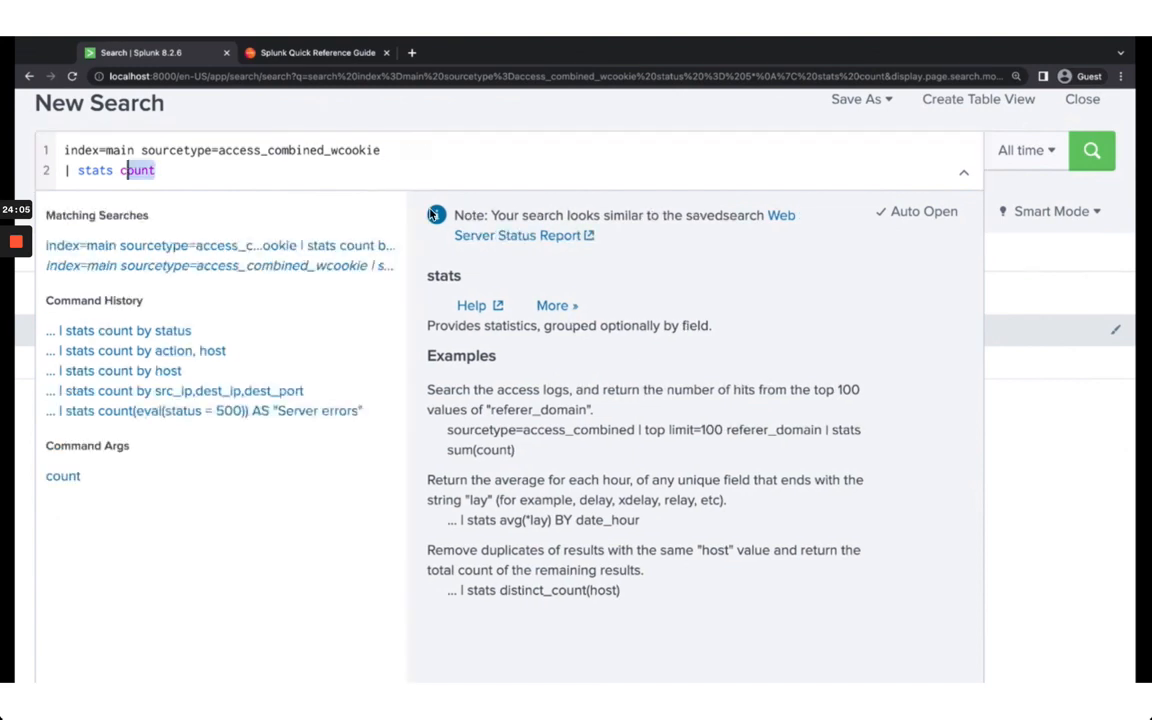
{"action": "key", "text": "shift+Left"}
{"action": "key", "text": "shift+Left"}
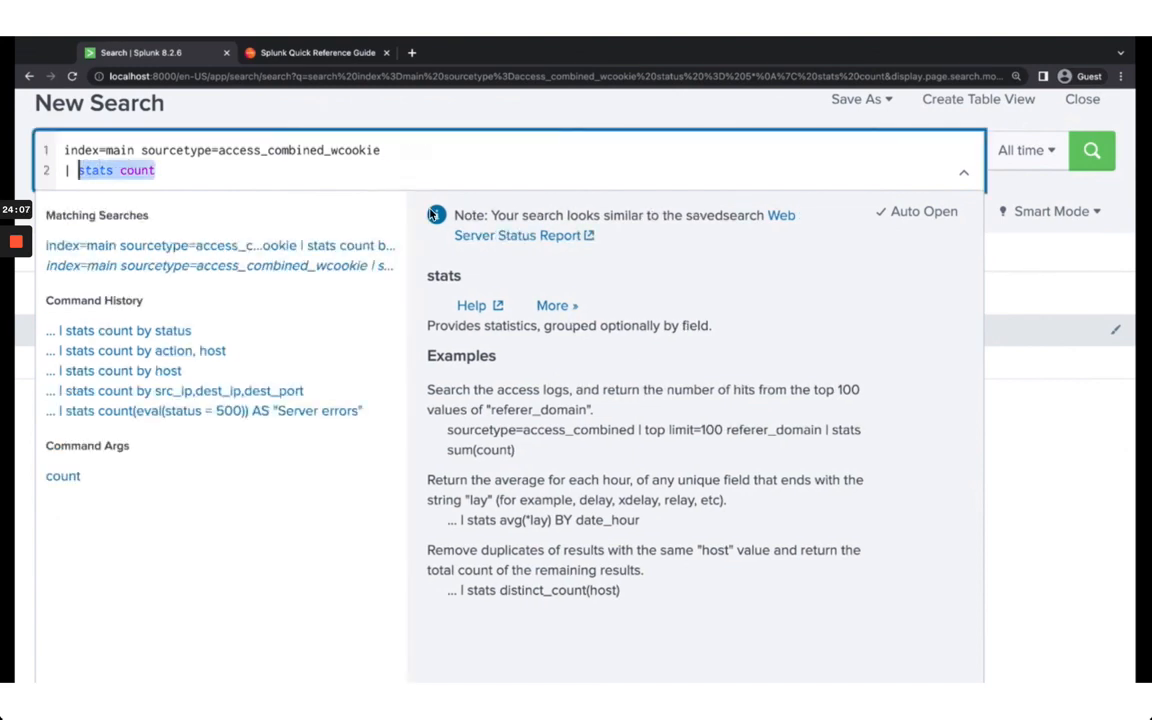
{"action": "type", "text": "timechar"}
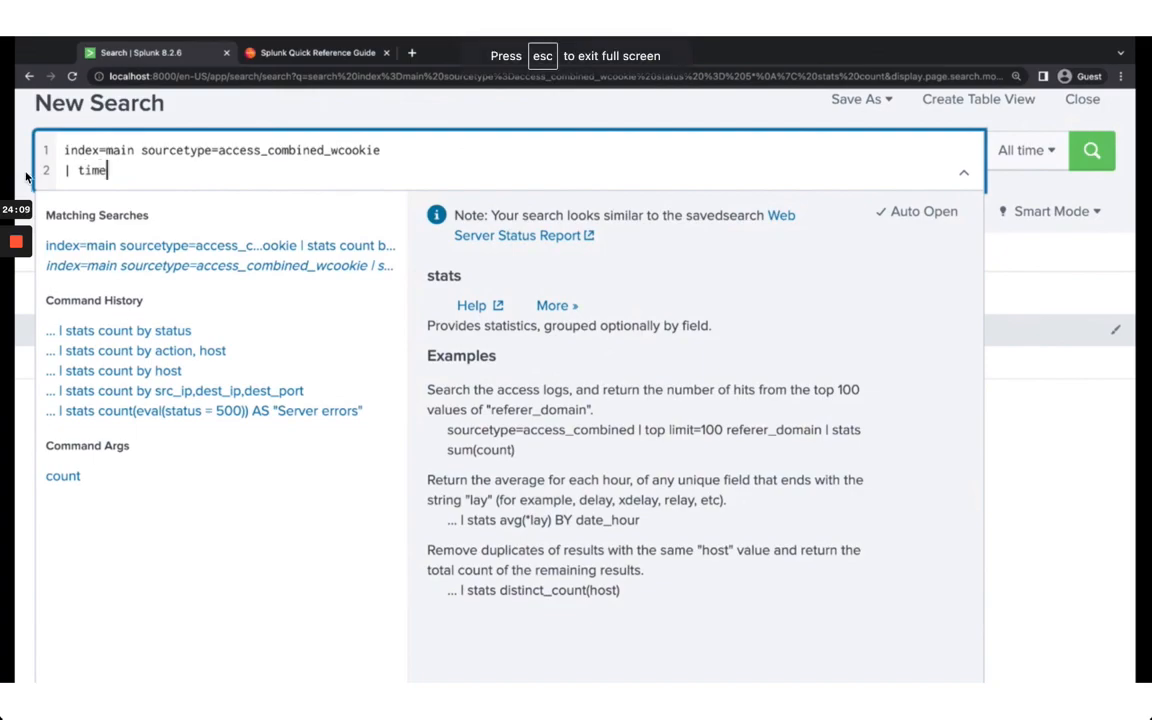